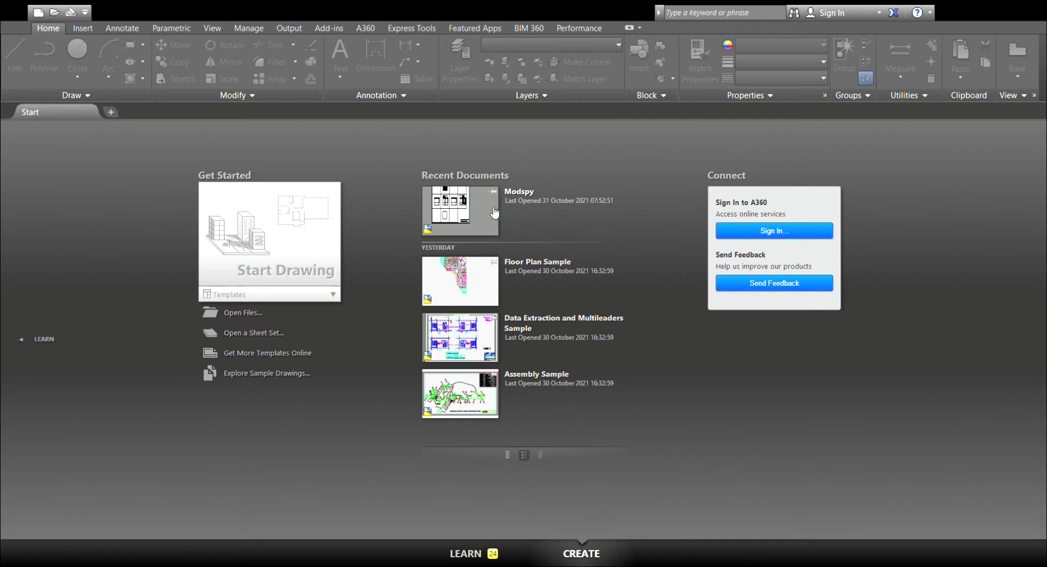
Open the Modspy drawing from the recent documents.
left_click(494, 213)
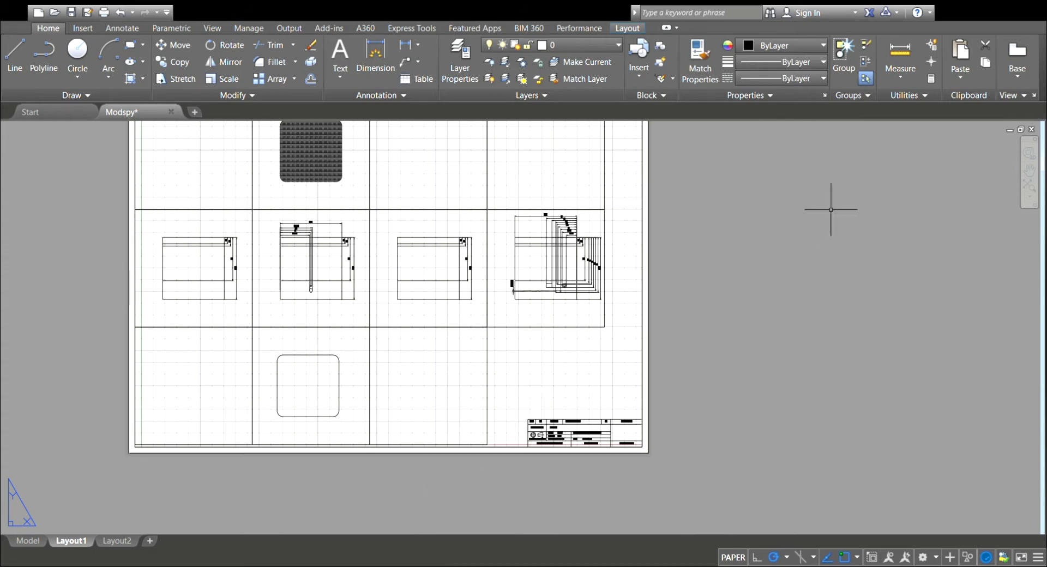
left_click(1030, 171)
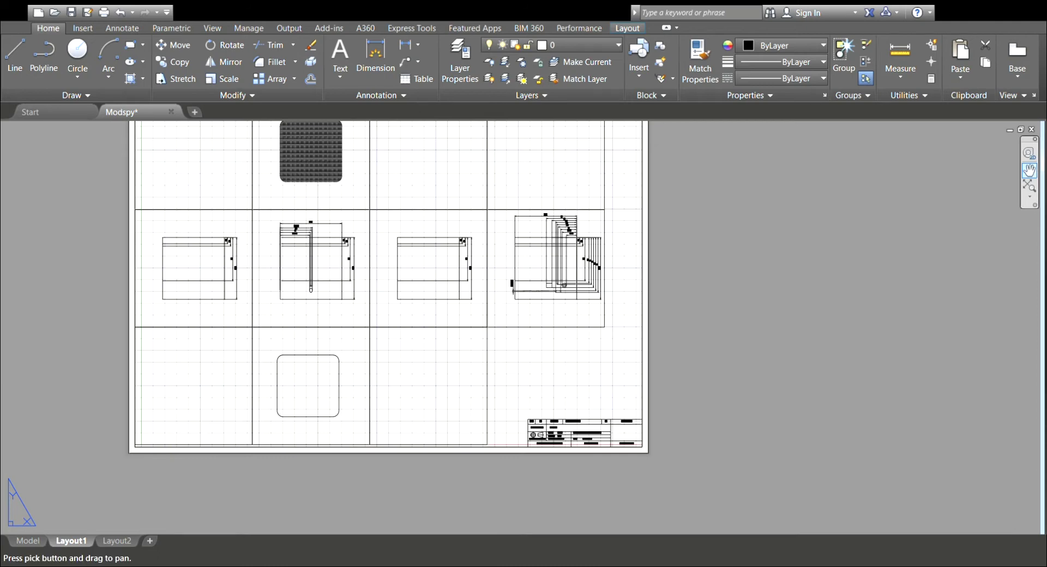
left_click_drag(310, 186, 356, 229)
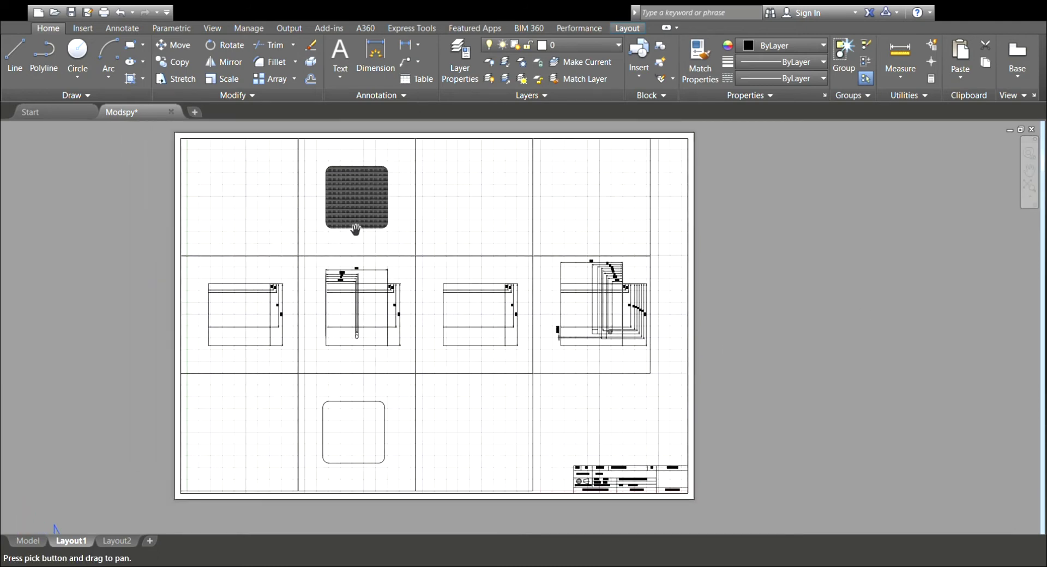
Look over the hatched rounded-square top view and the arrangement of the other views on the Layout1 sheet.
scroll(318, 220, "up", 8)
mouse_move(285, 222)
left_mouse_down()
mouse_move(440, 292)
mouse_move(665, 354)
left_mouse_up()
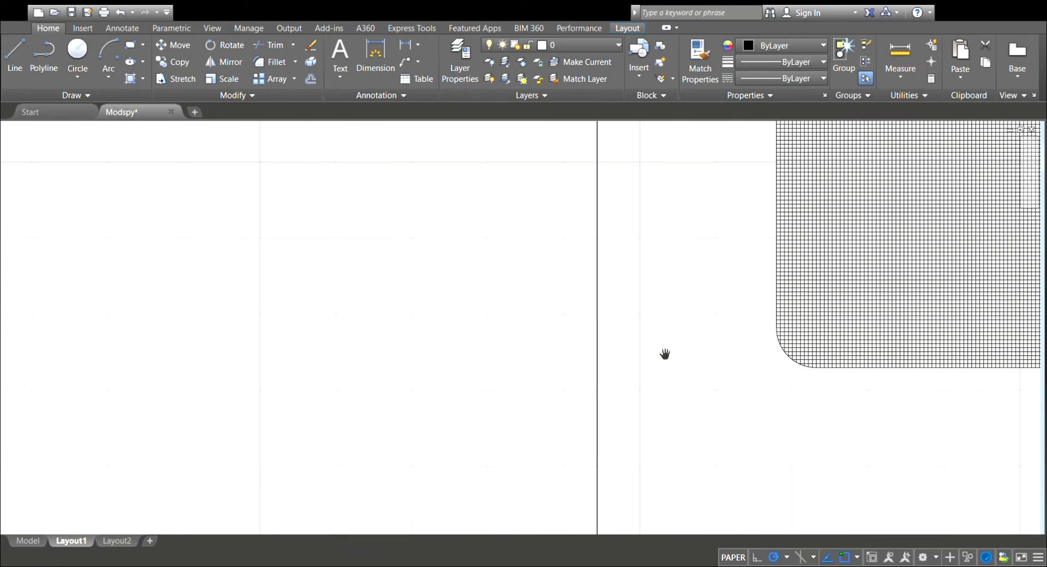
scroll(652, 355, "down", 5)
left_click_drag(551, 222, 261, 203)
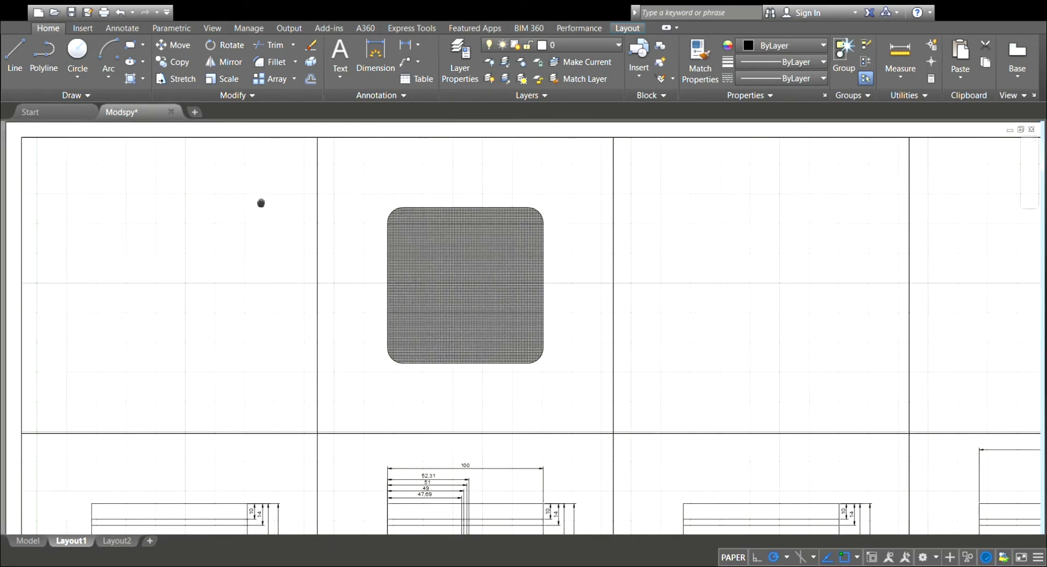
left_click_drag(753, 301, 498, 163)
left_click_drag(228, 299, 576, 304)
left_click_drag(608, 392, 277, 240)
scroll(277, 240, "down", 5)
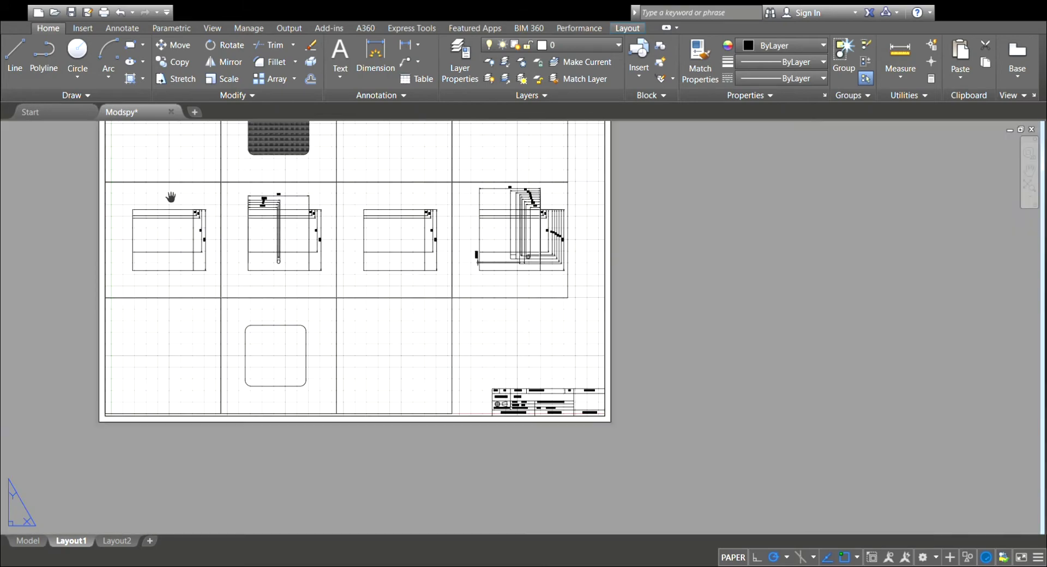
Examine the row of dimensioned side views across the middle of the sheet, including the densely dimensioned last view.
scroll(171, 197, "up", 5)
left_click_drag(166, 196, 208, 213)
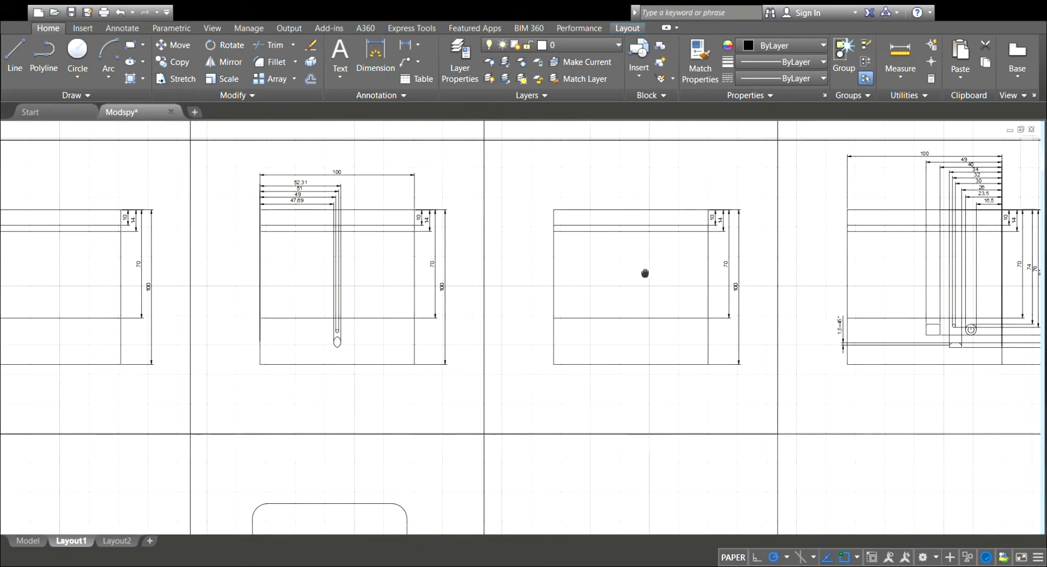
left_click_drag(645, 273, 428, 275)
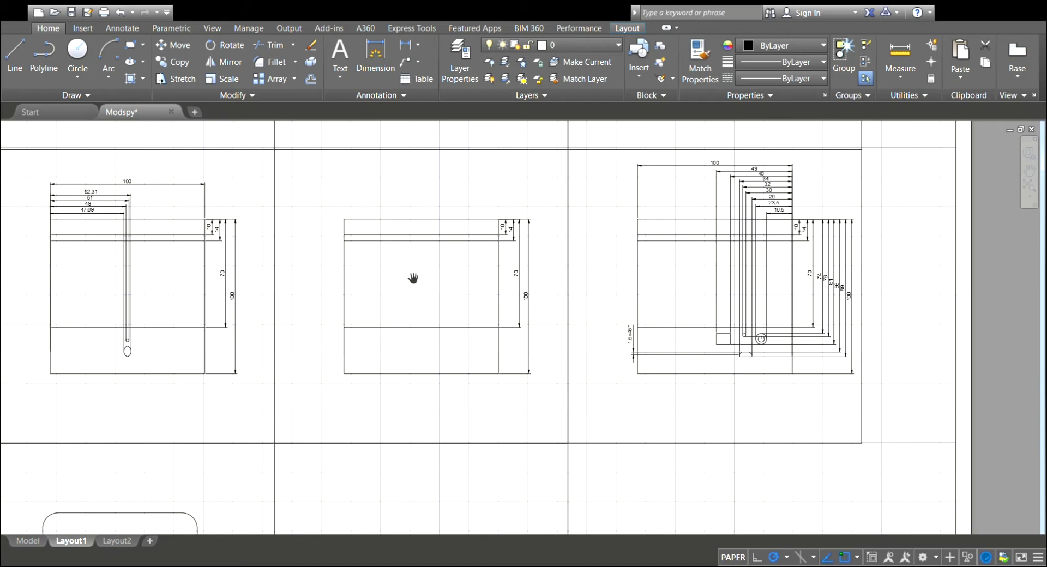
scroll(380, 254, "down", 2)
left_click_drag(273, 225, 389, 254)
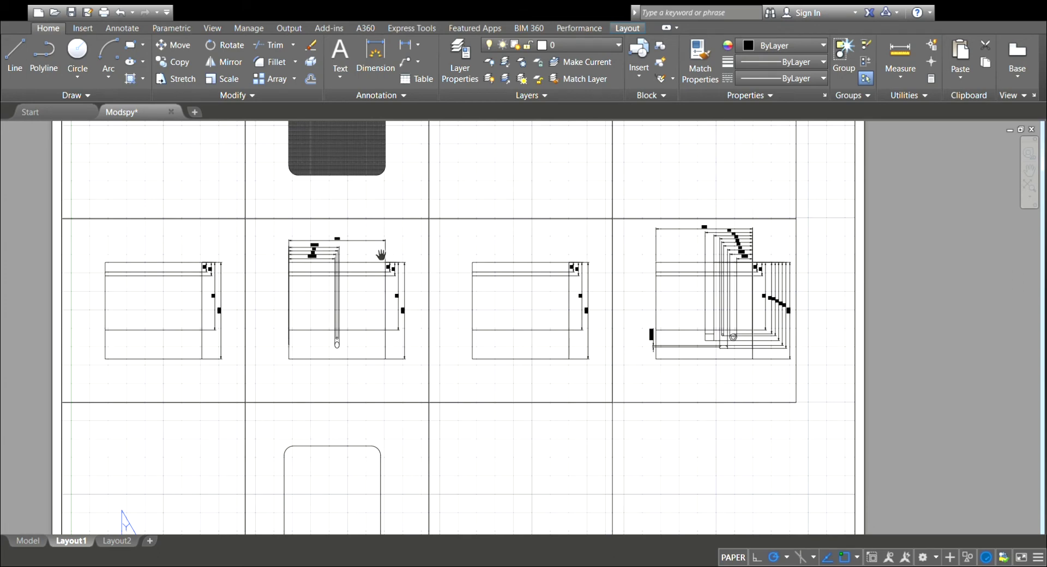
left_click_drag(185, 194, 473, 338)
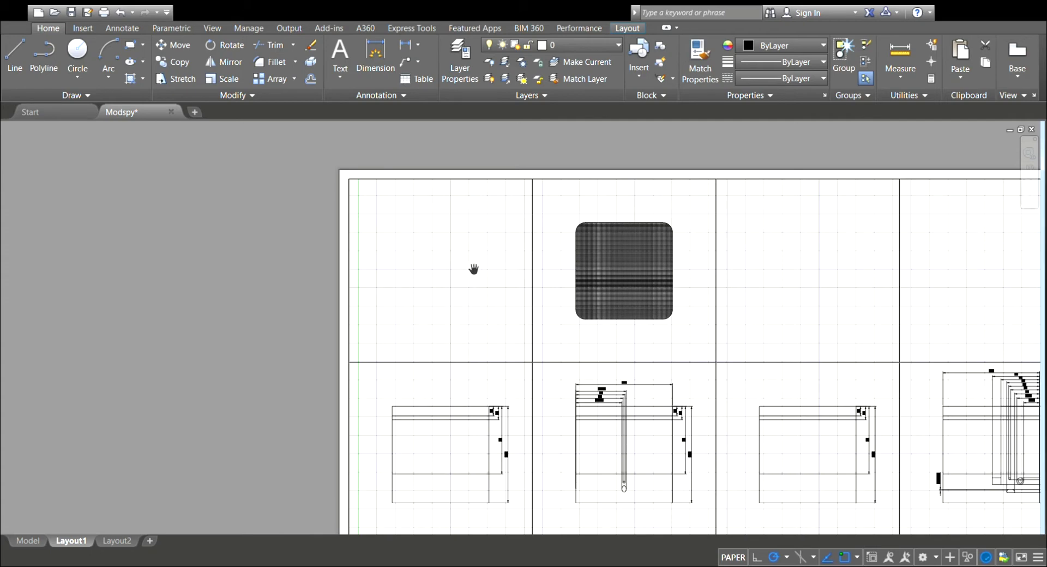
key("Escape")
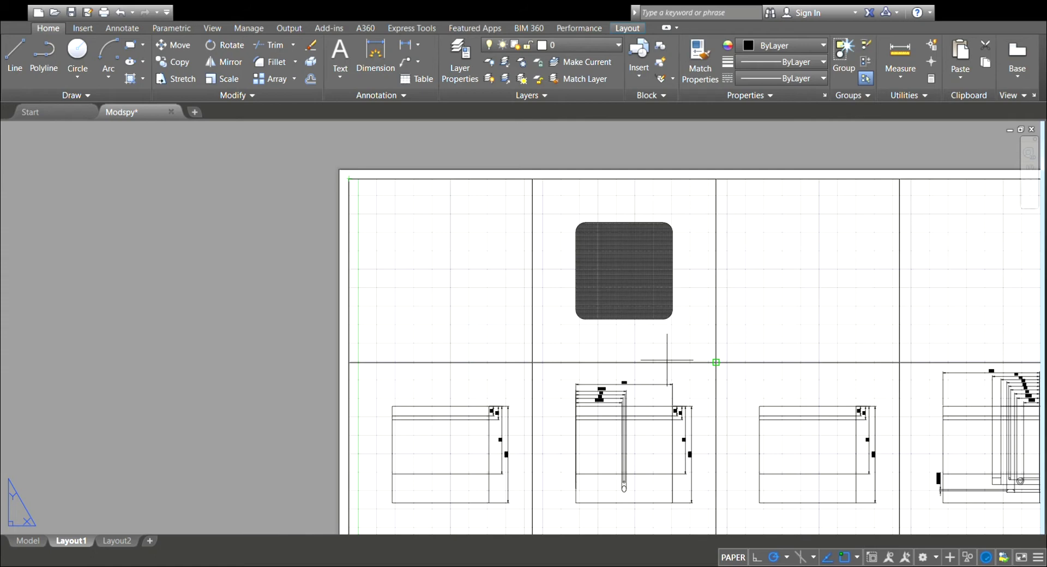
Examine the horizontal and vertical dimensions of the front view, including those locating its small circle and oval.
left_click(1030, 169)
left_click_drag(776, 319, 714, 169)
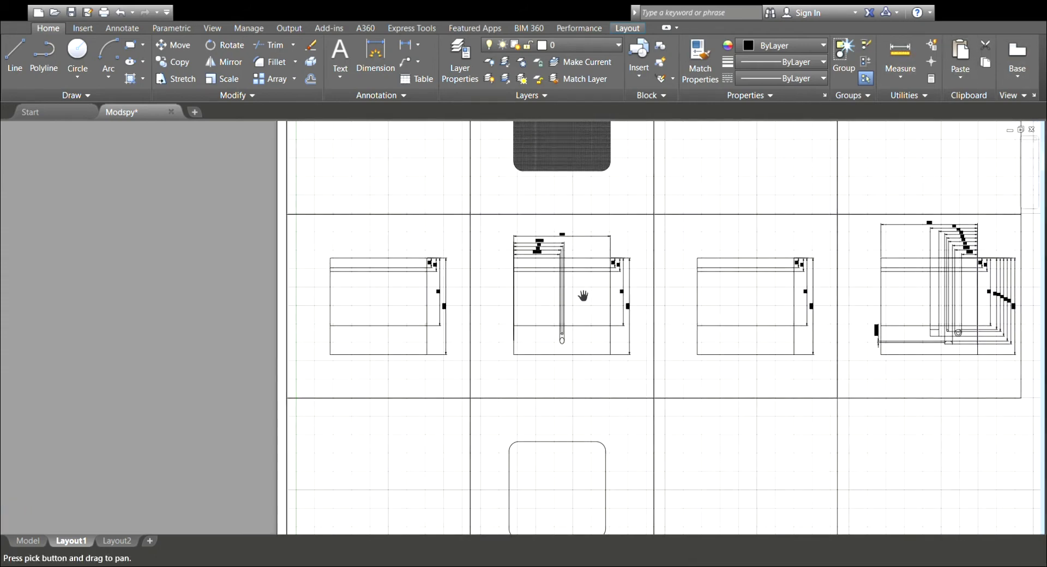
scroll(533, 323, "up", 2)
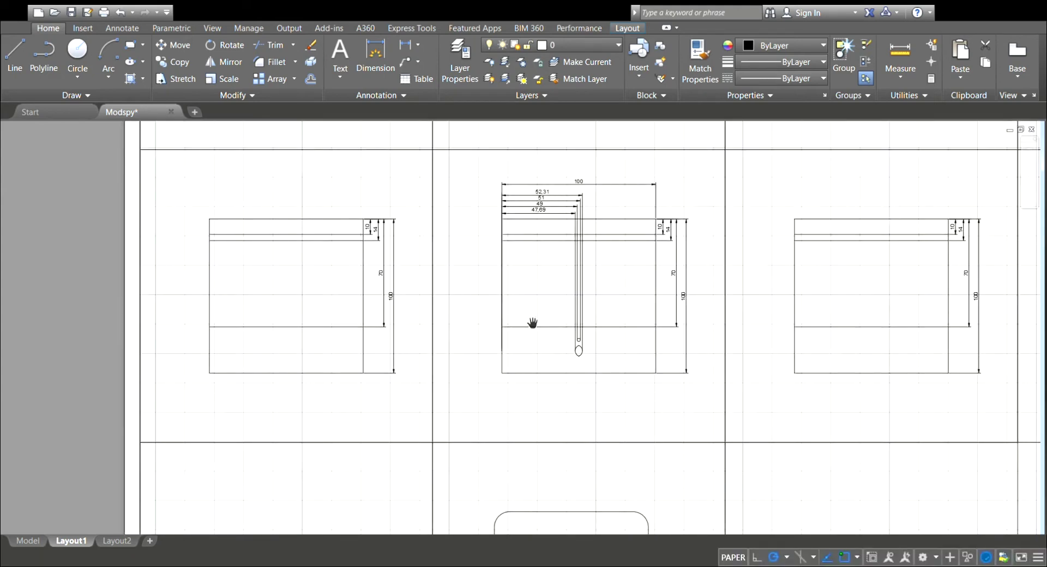
left_click_drag(533, 323, 544, 285)
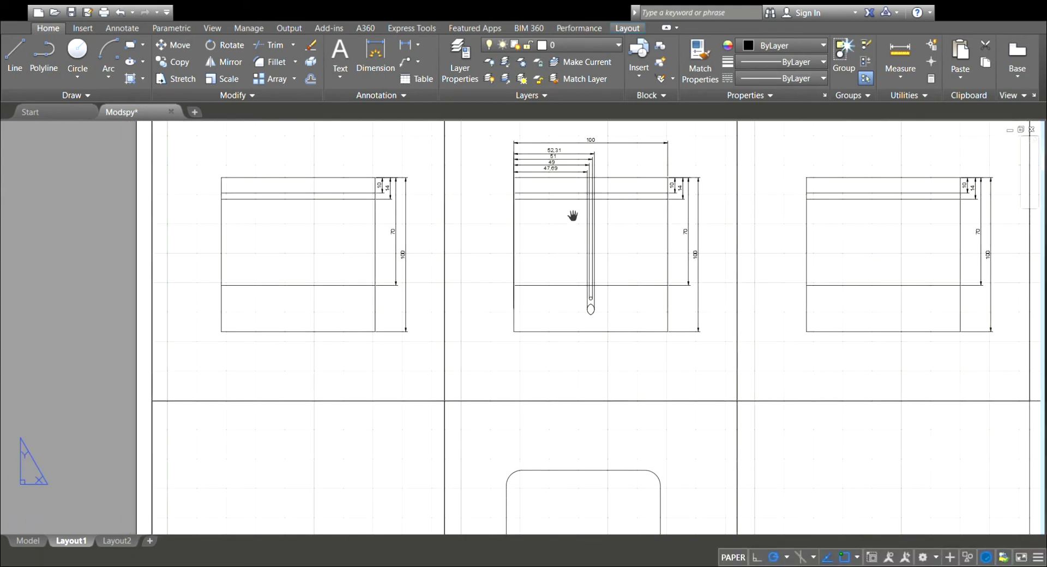
scroll(573, 216, "up", 2)
left_click_drag(568, 211, 458, 210)
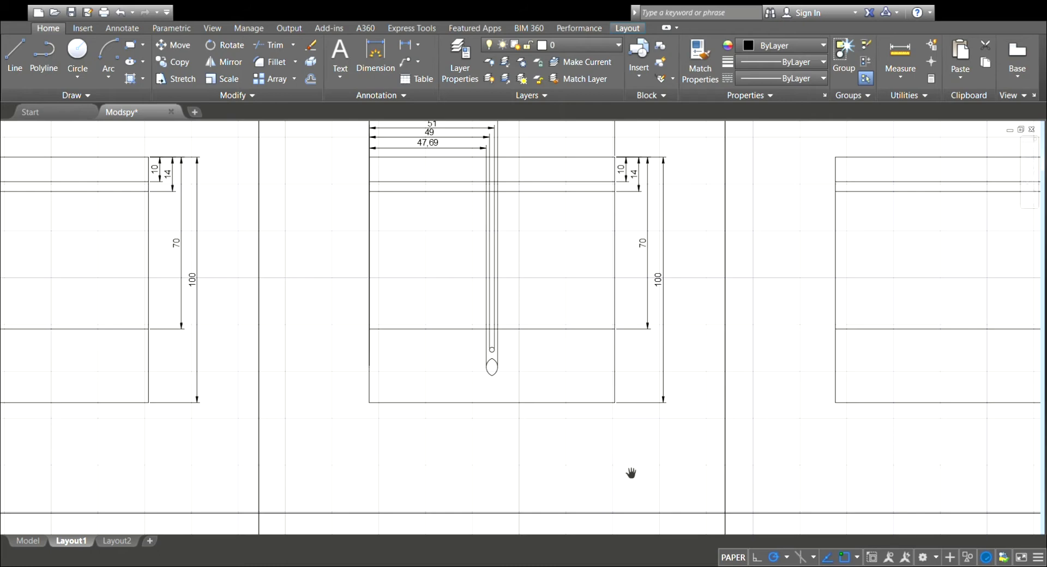
scroll(631, 473, "down", 4)
left_click_drag(629, 476, 575, 360)
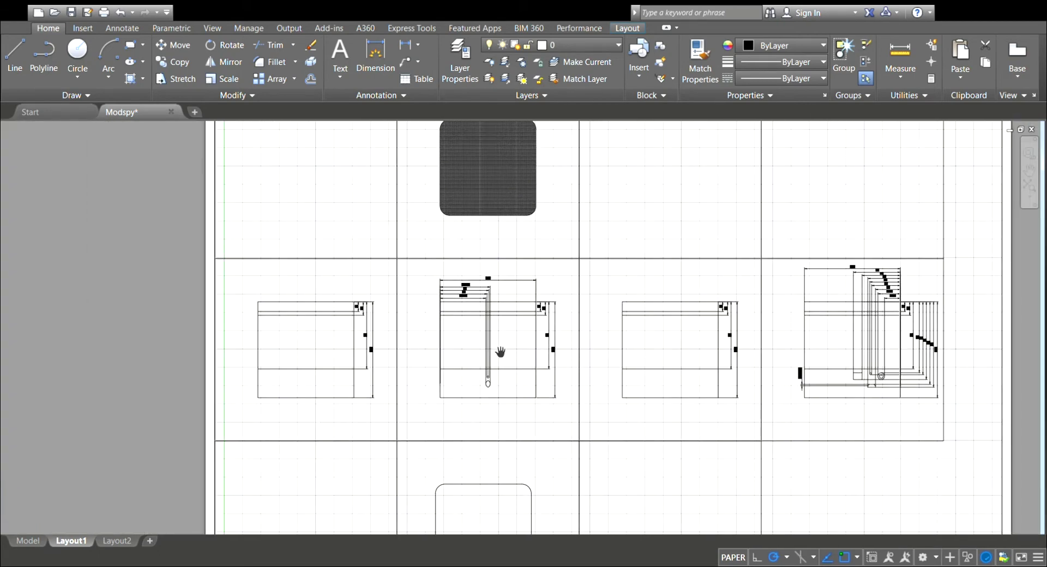
scroll(500, 352, "up", 6)
left_click_drag(500, 353, 493, 324)
scroll(493, 325, "down", 2)
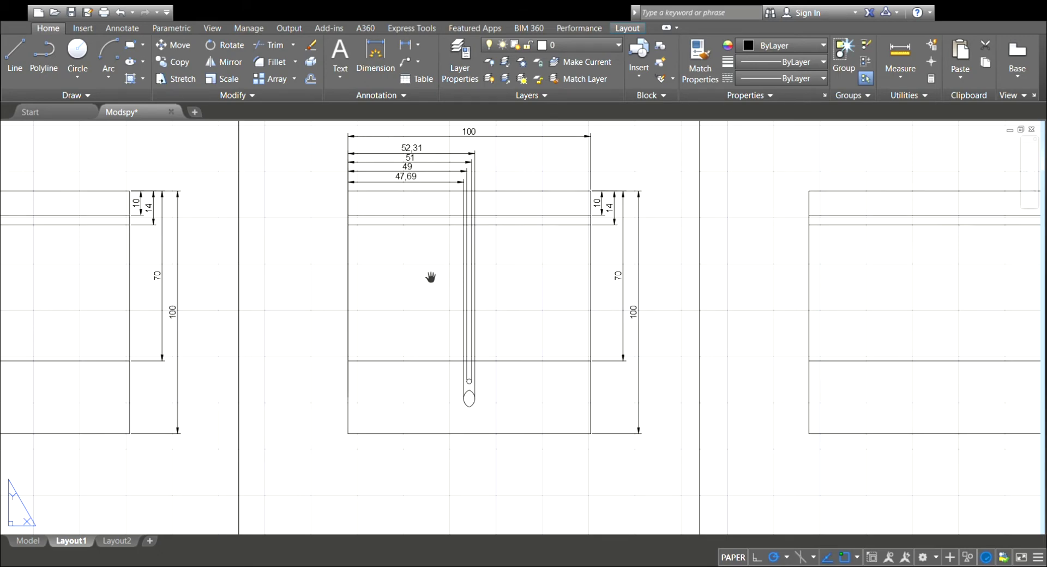
scroll(431, 277, "down", 4)
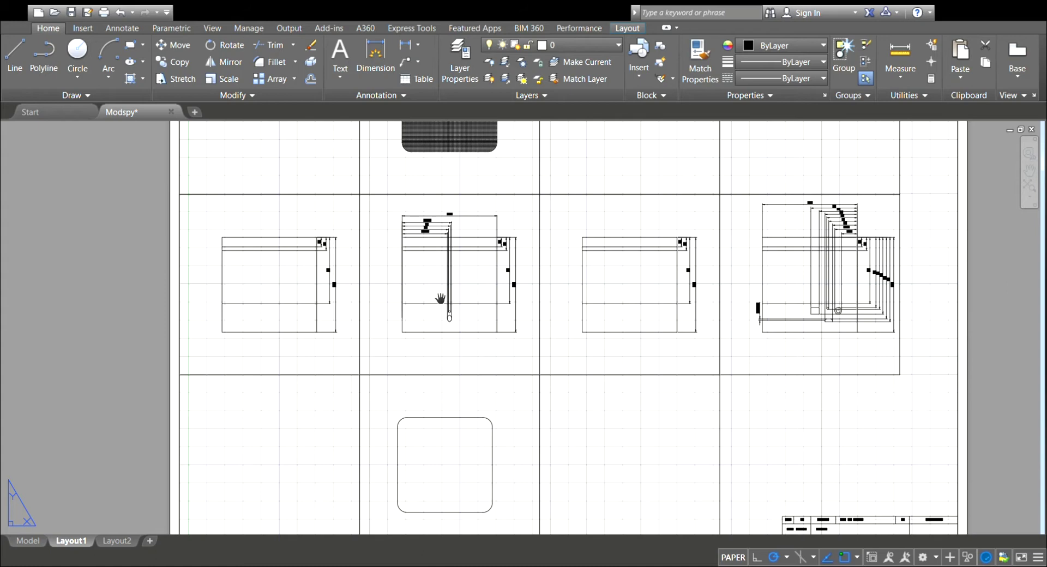
scroll(463, 293, "up", 4)
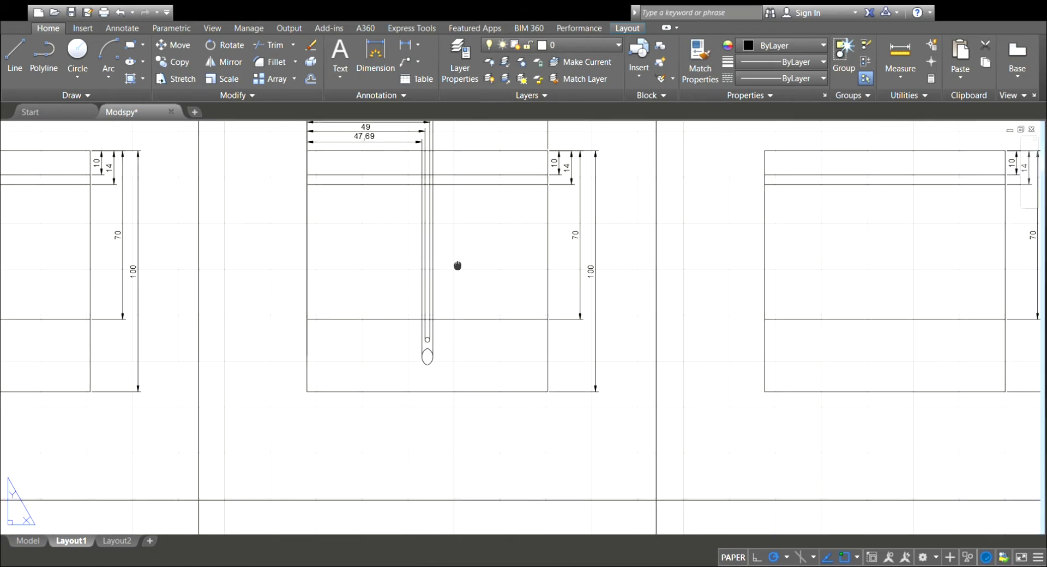
middle_click_drag(457, 266, 457, 298)
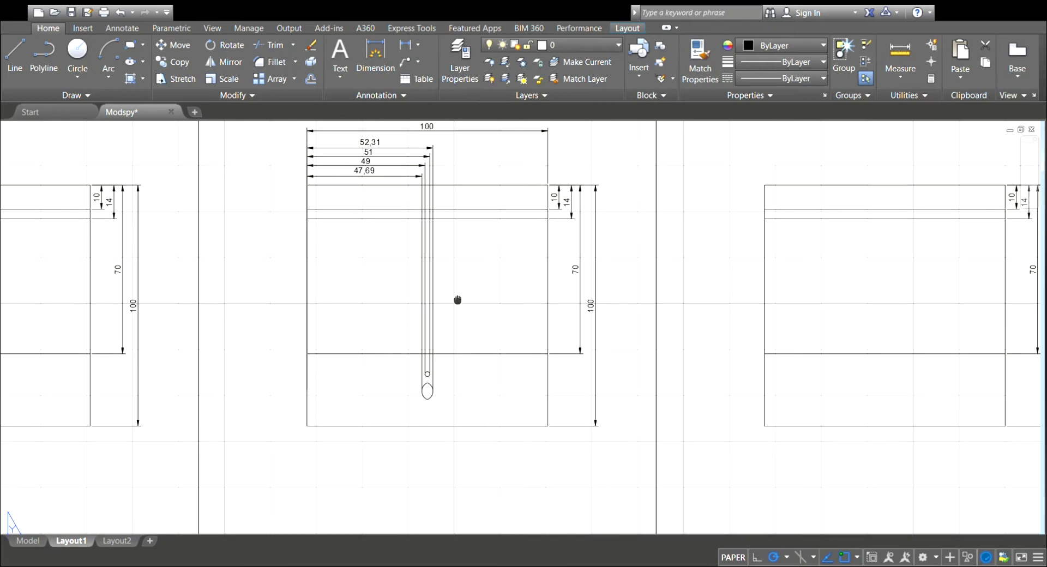
Read the title block in the sheet's lower-right corner, including product name, material, scale, unit and projection type.
scroll(568, 360, "down", 6)
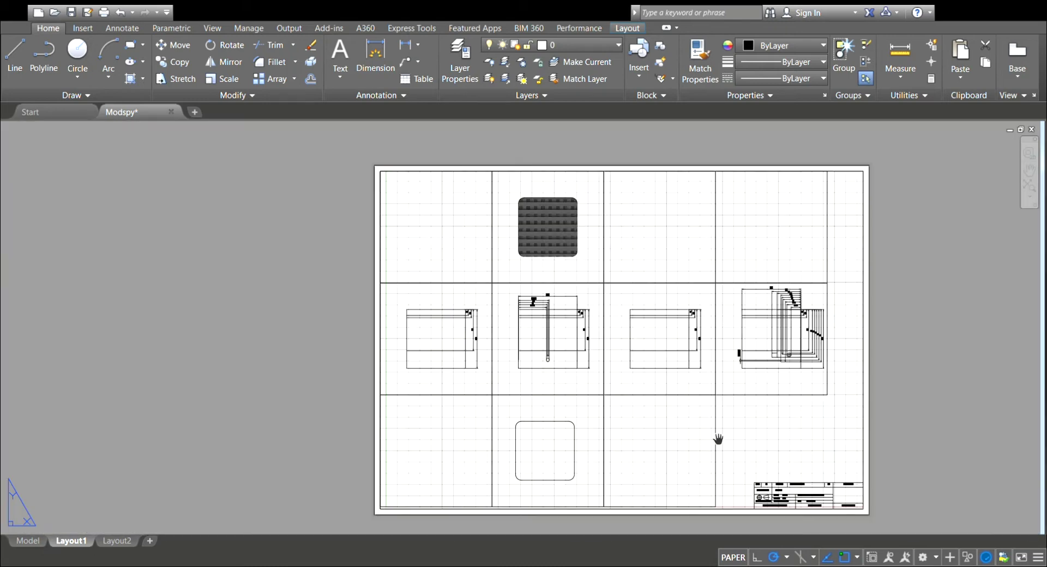
scroll(718, 437, "up", 2)
middle_click_drag(718, 437, 577, 222)
scroll(631, 245, "up", 4)
scroll(728, 298, "up", 2)
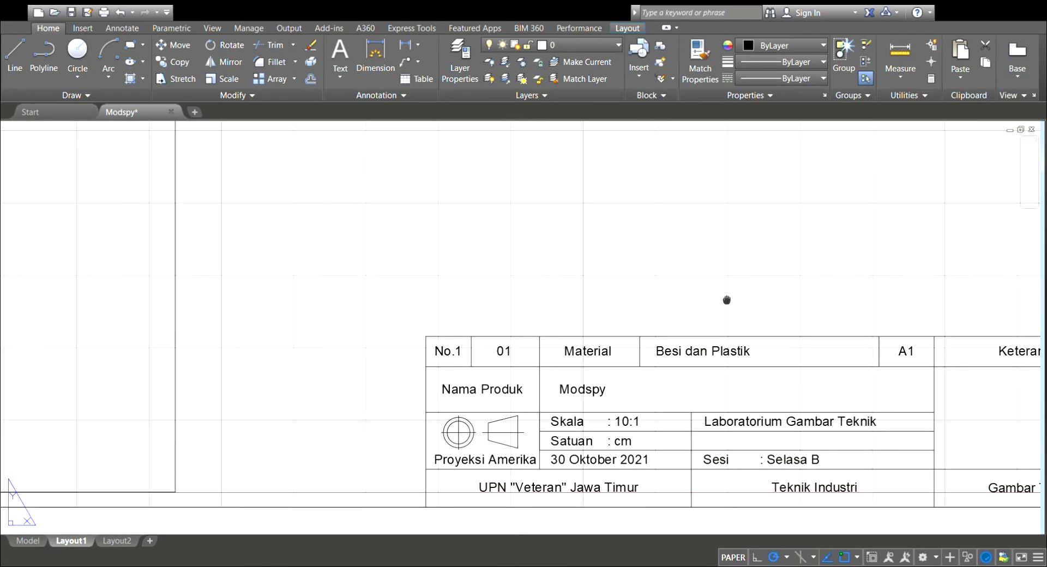
middle_click_drag(728, 298, 657, 201)
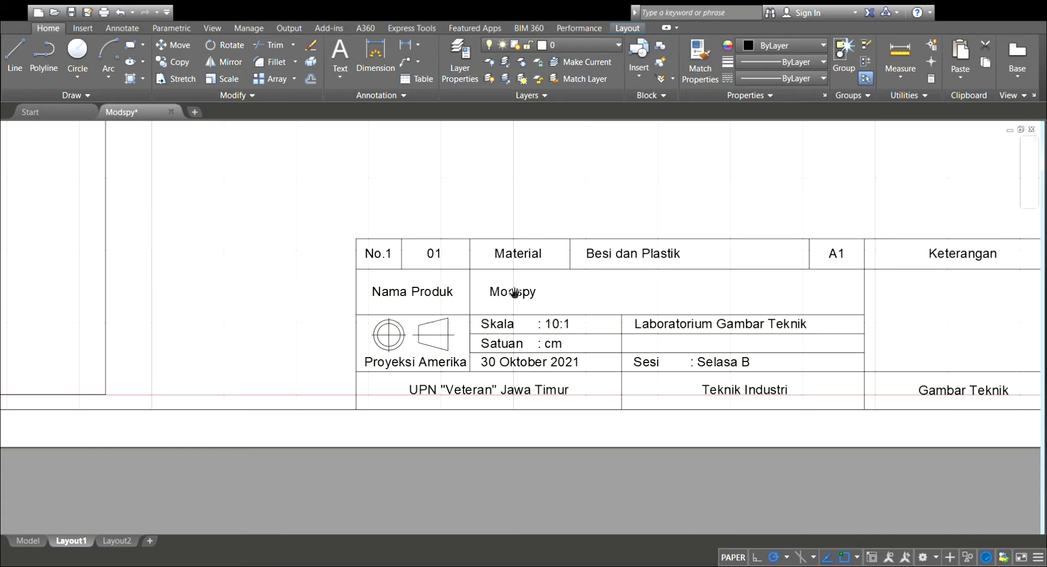
Return to the front view in the middle row and review its full dimension set.
scroll(513, 294, "down", 4)
mouse_move(290, 224)
left_mouse_down()
mouse_move(524, 320)
mouse_move(532, 385)
left_mouse_up()
scroll(391, 236, "up", 3)
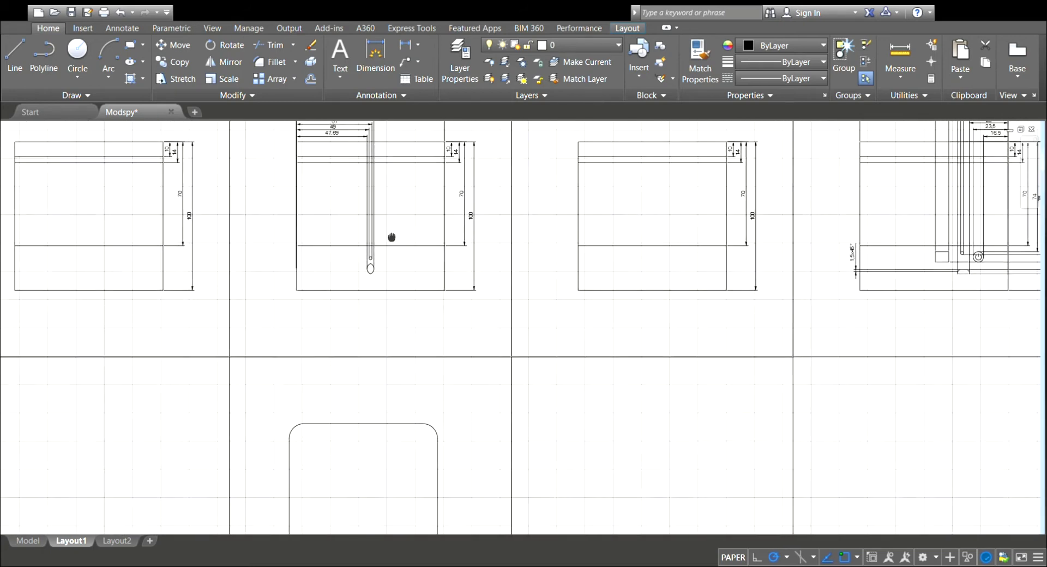
scroll(418, 326, "up", 2)
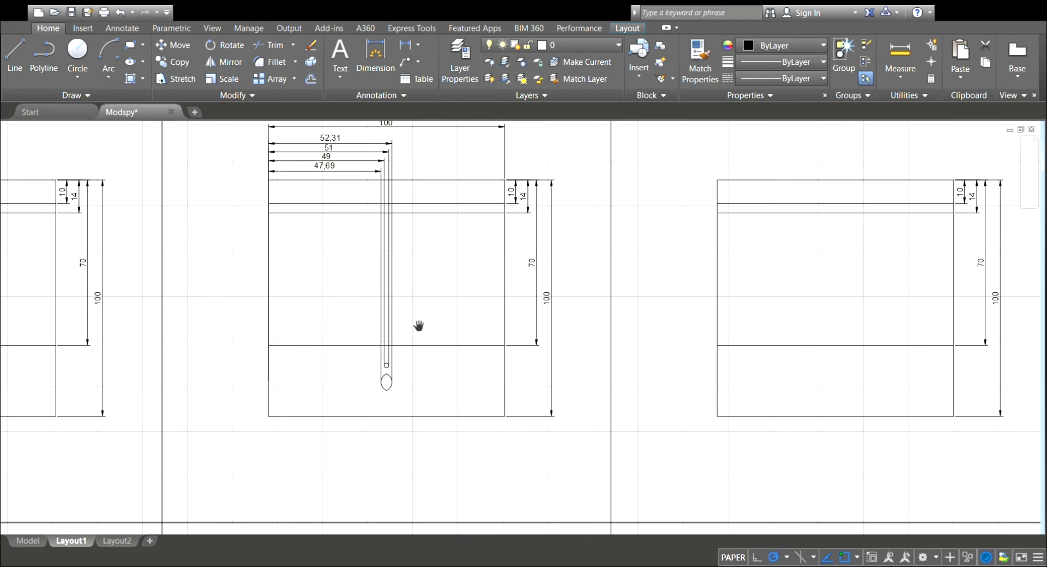
middle_click_drag(418, 325, 416, 353)
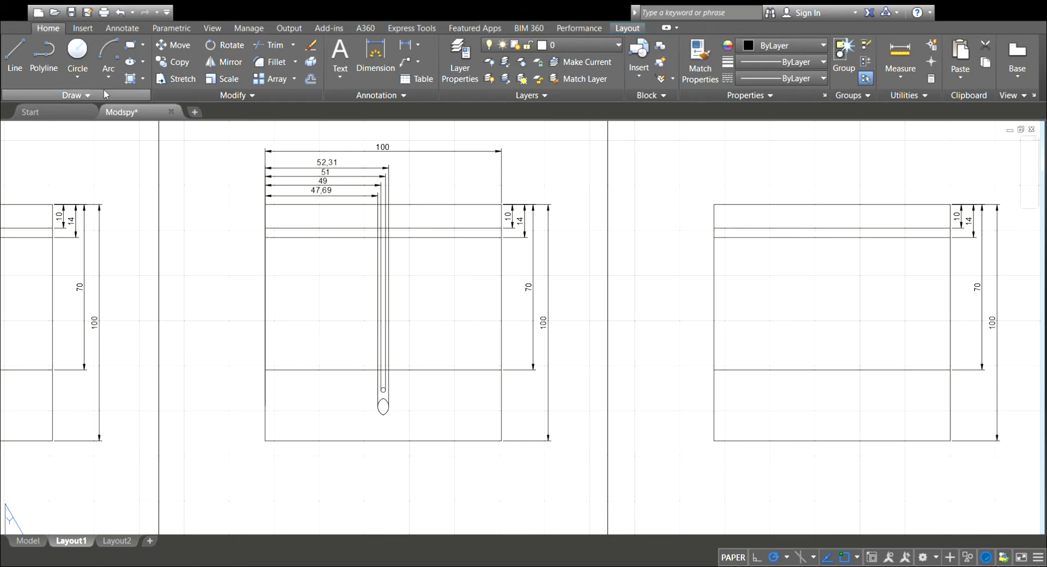
left_click(131, 47)
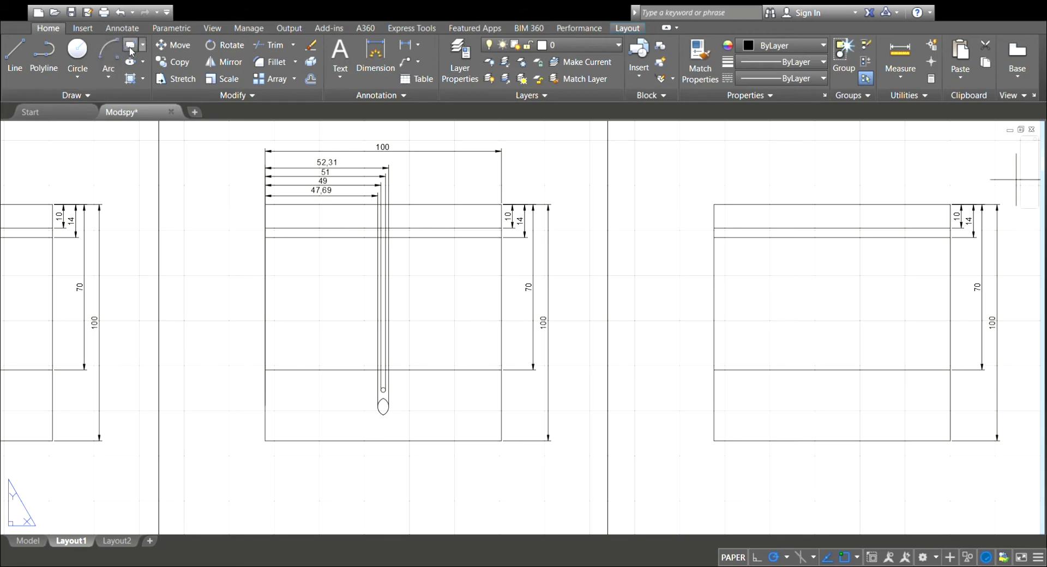
left_click(192, 196)
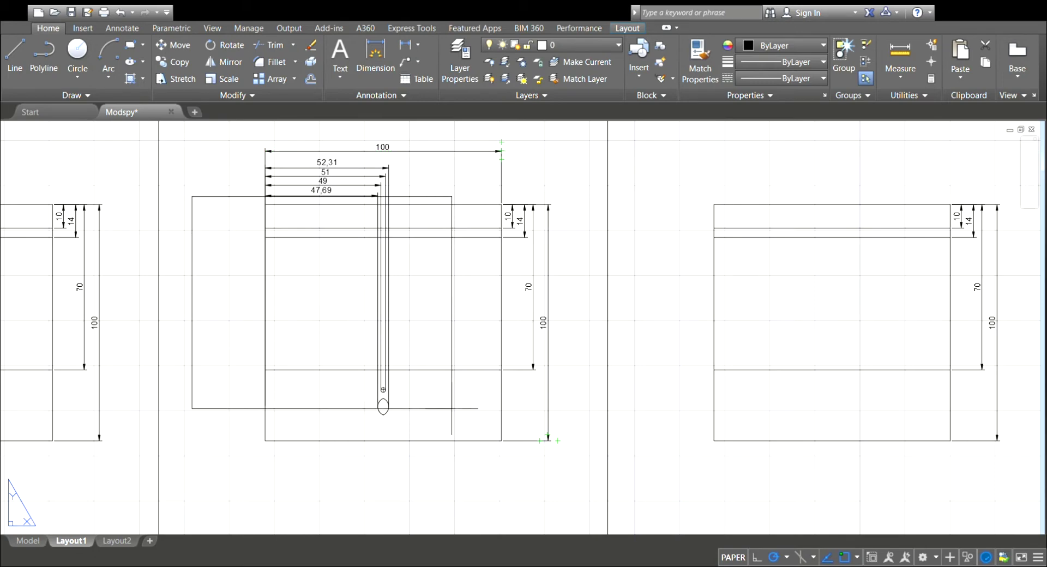
key("Escape")
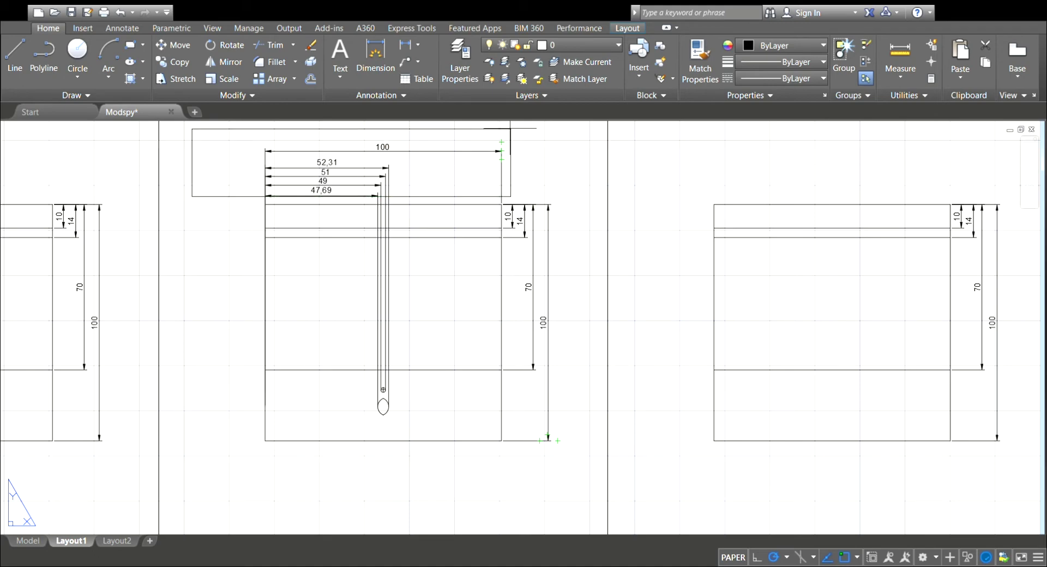
scroll(495, 155, "down", 4)
scroll(479, 147, "up", 6)
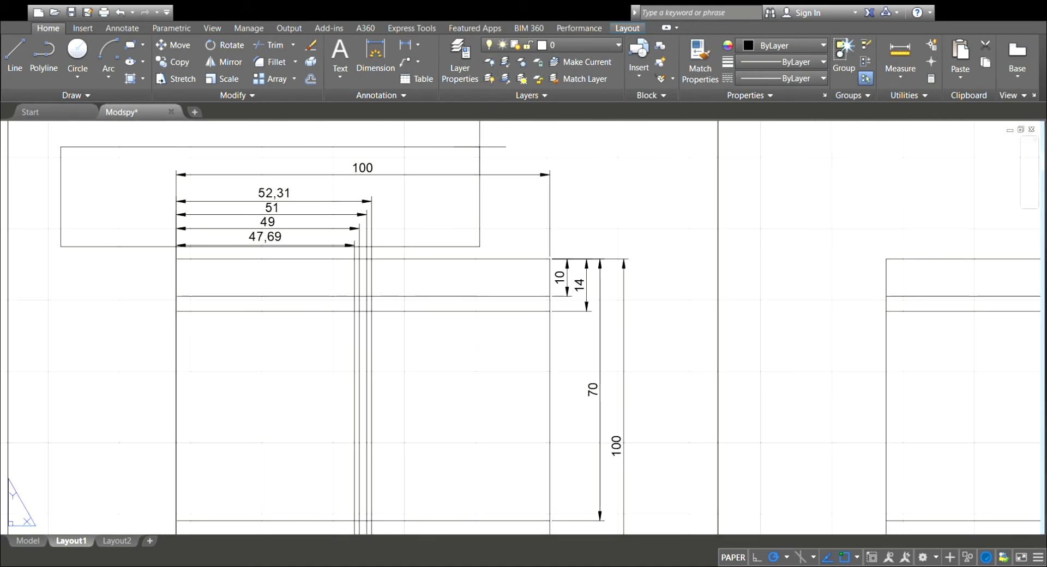
scroll(479, 147, "up", 3)
scroll(445, 199, "down", 4)
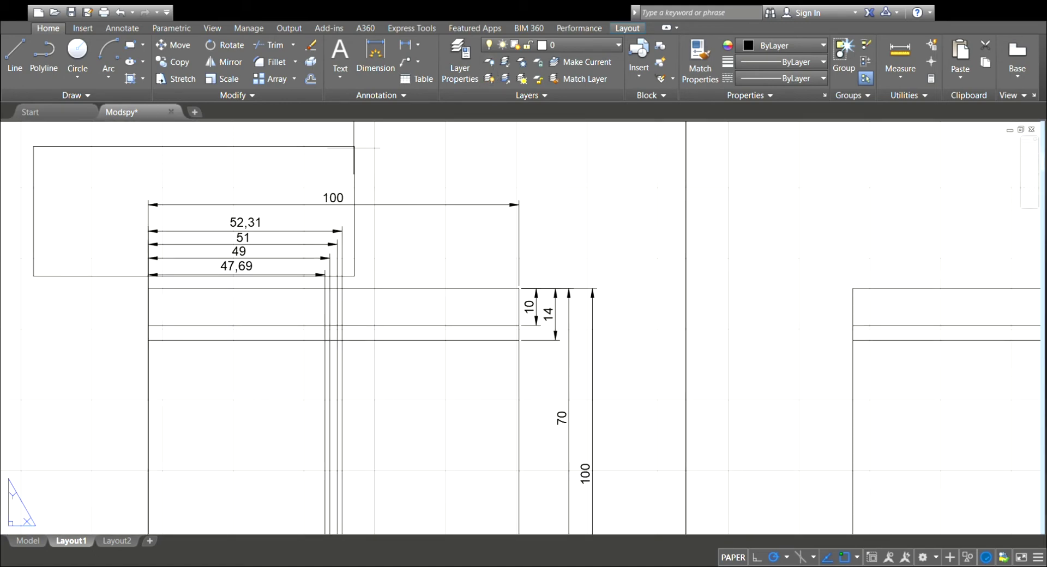
scroll(390, 286, "down", 4)
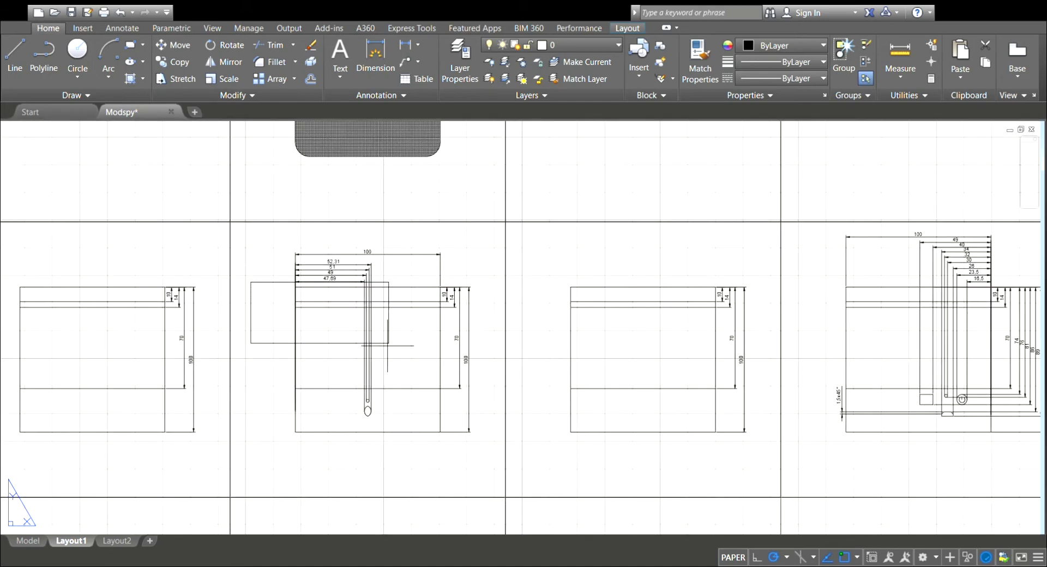
key("ctrl+z")
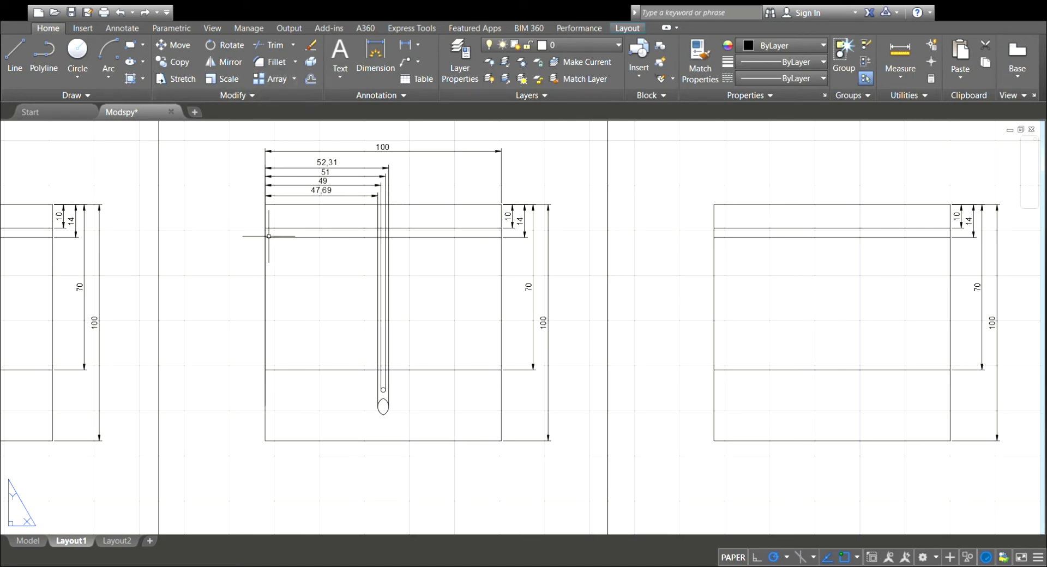
left_click(14, 55)
key("Escape")
left_click(513, 213)
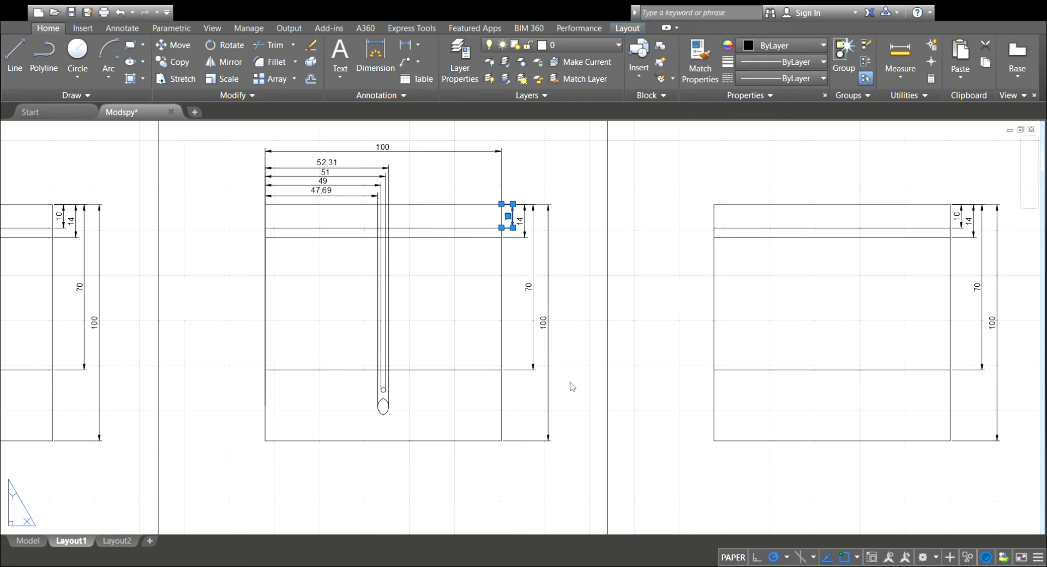
left_click(548, 192)
key("Escape")
key("Escape")
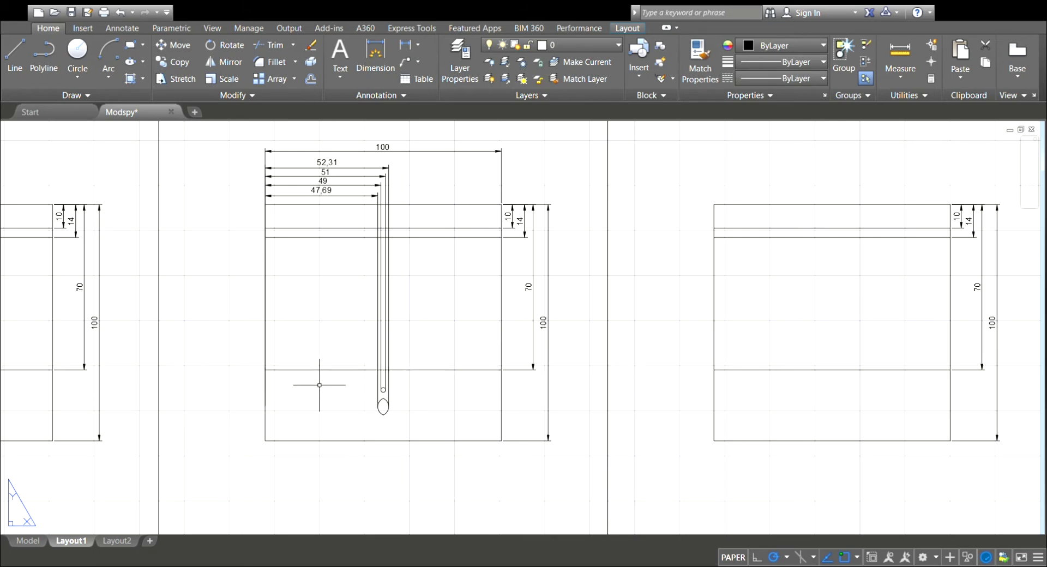
scroll(319, 386, "down", 2)
scroll(319, 386, "down", 2)
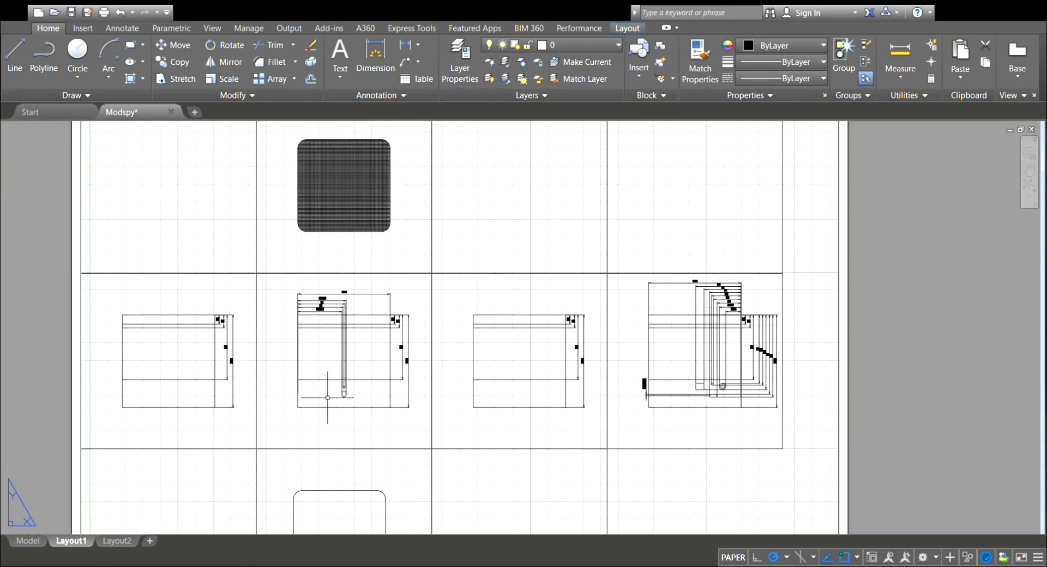
scroll(328, 397, "up", 2)
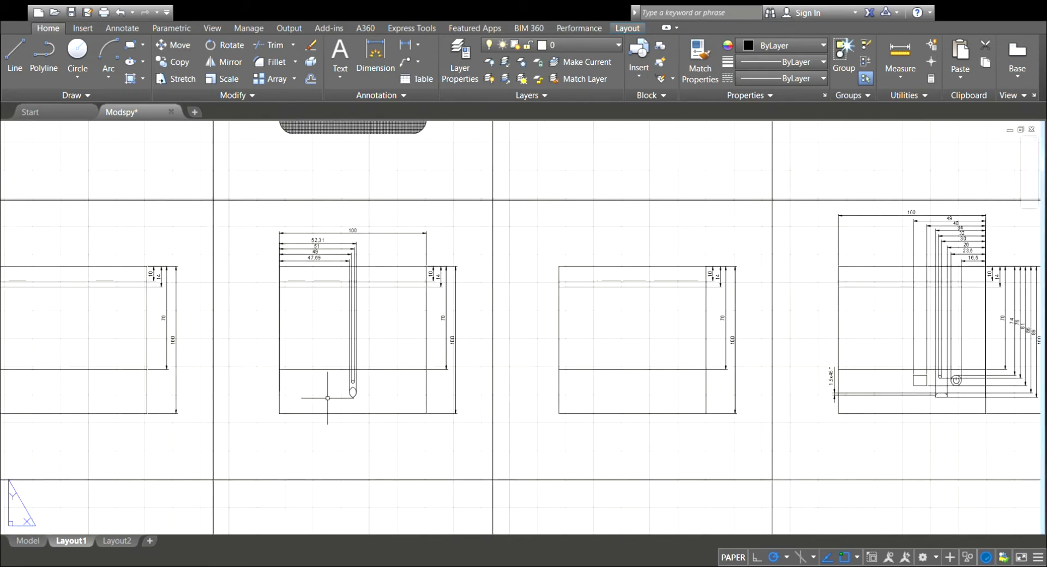
scroll(340, 399, "down", 2)
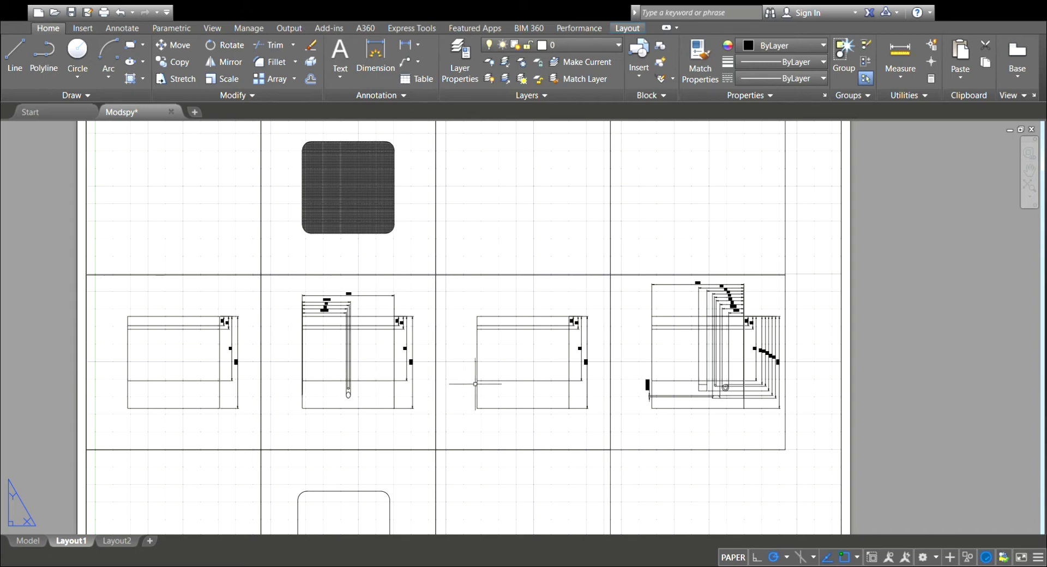
Try to move the front view's square outline and three inner horizontal lines, using the outline's upper-left corner as base point.
scroll(246, 366, "up", 2)
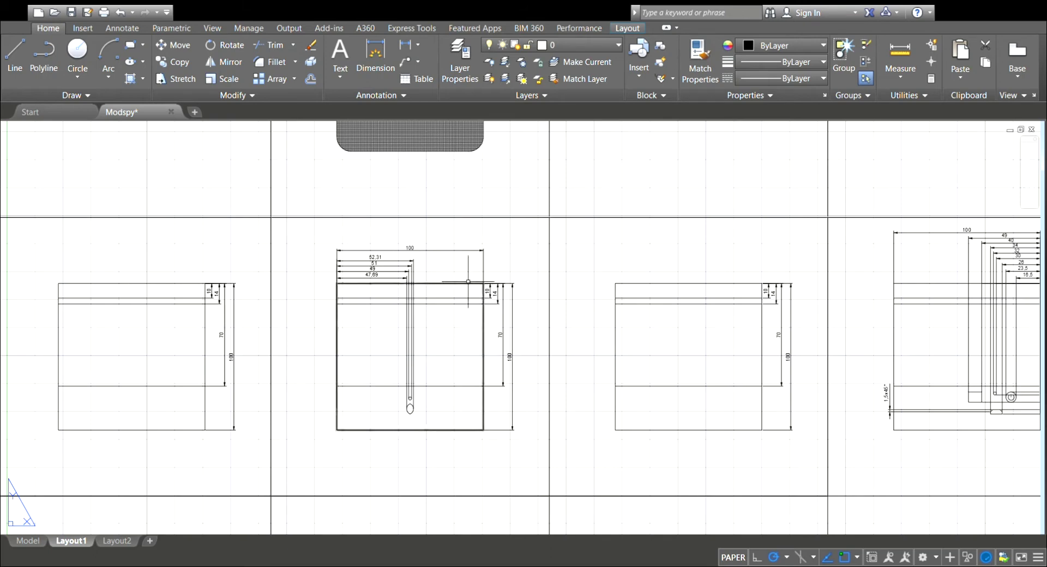
left_click(467, 284)
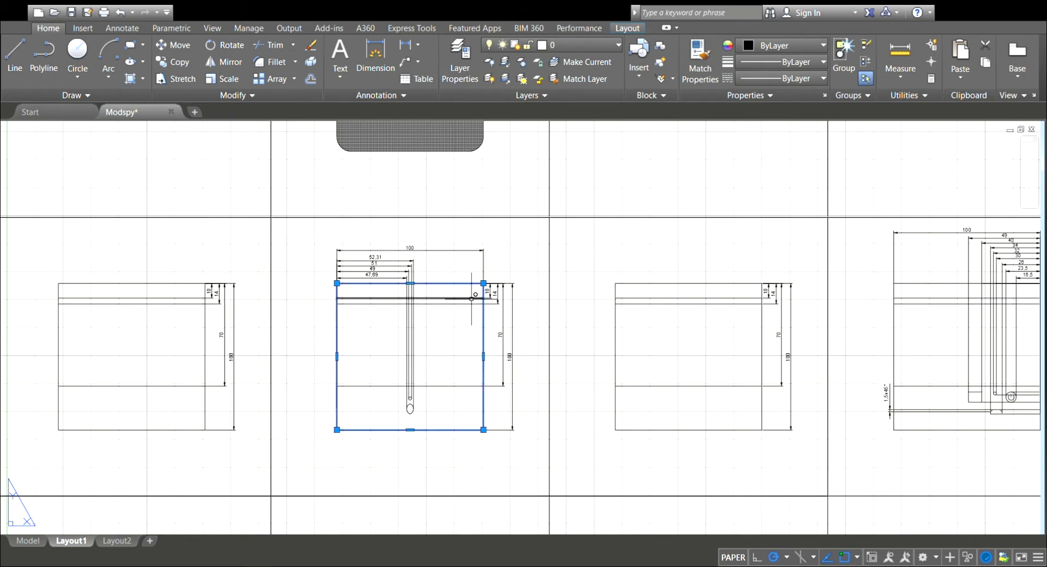
left_click(472, 299)
left_click(471, 304)
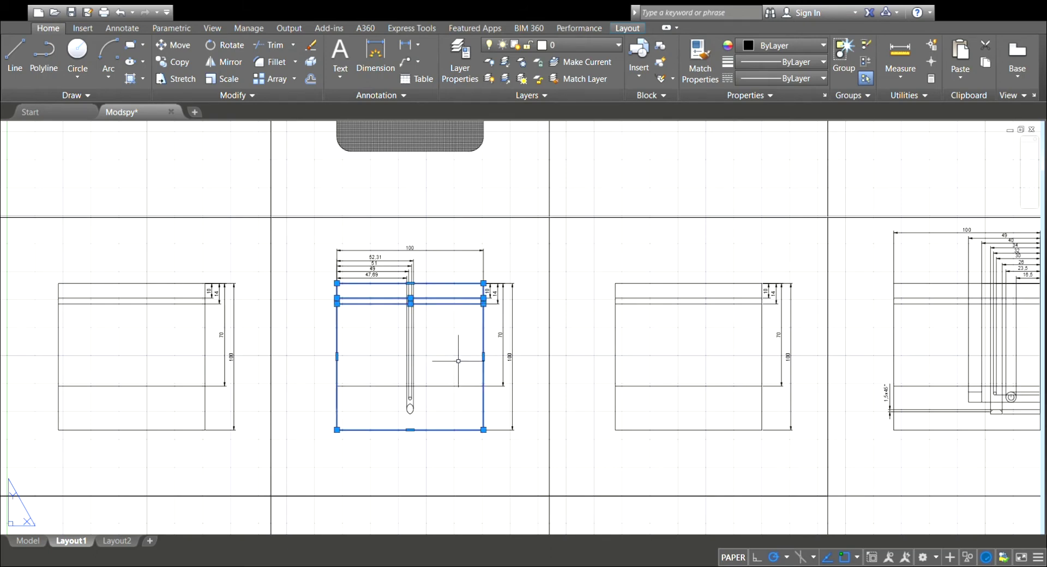
left_click(458, 386)
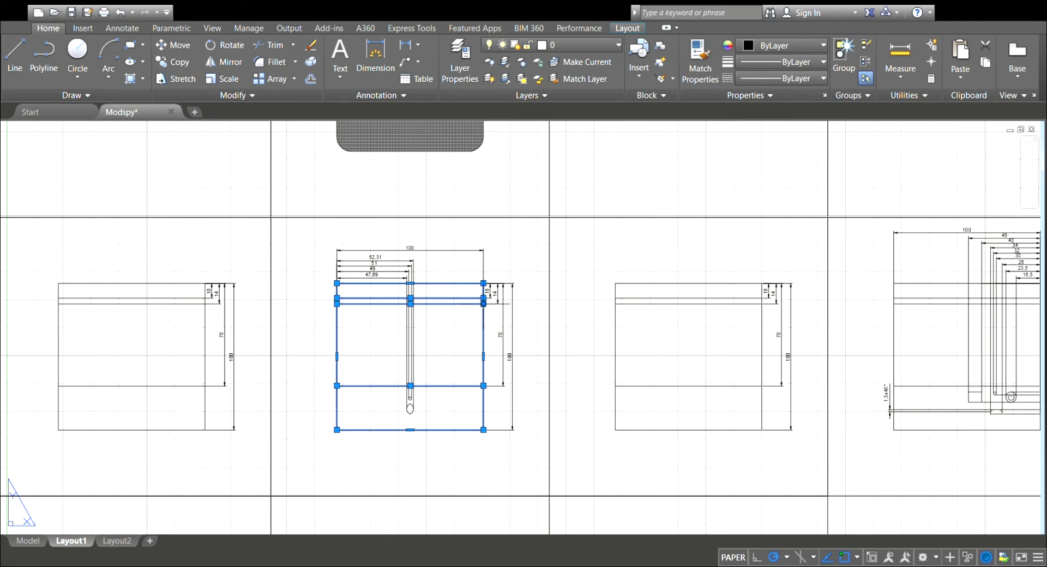
key("m")
key("Return")
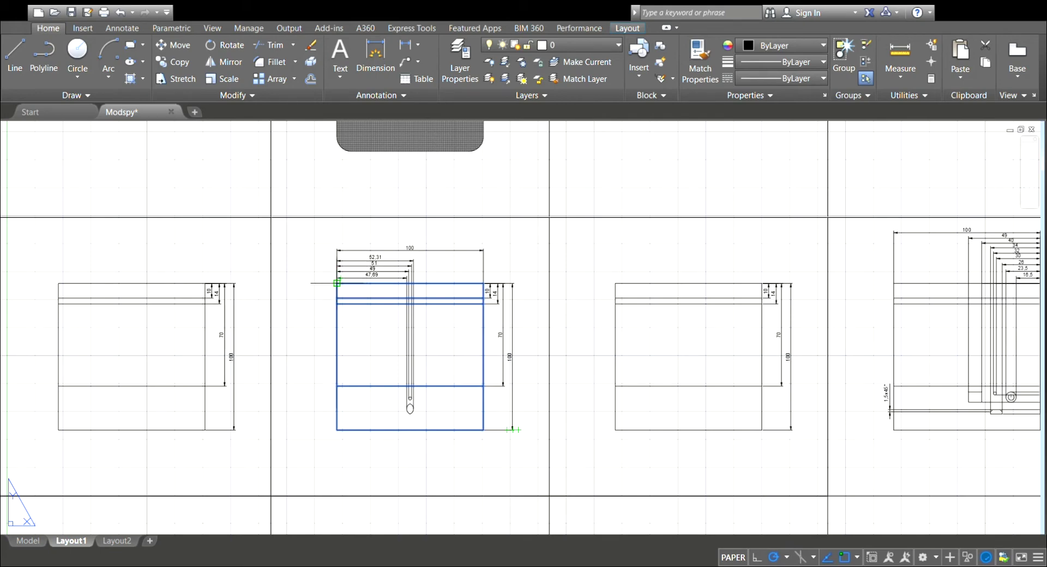
left_click(337, 283)
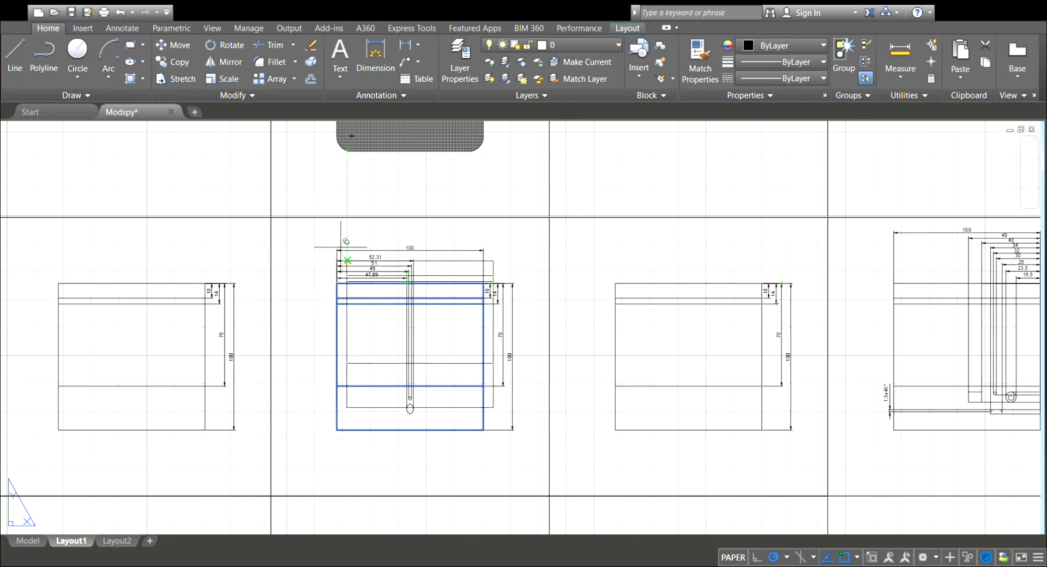
left_click(337, 411)
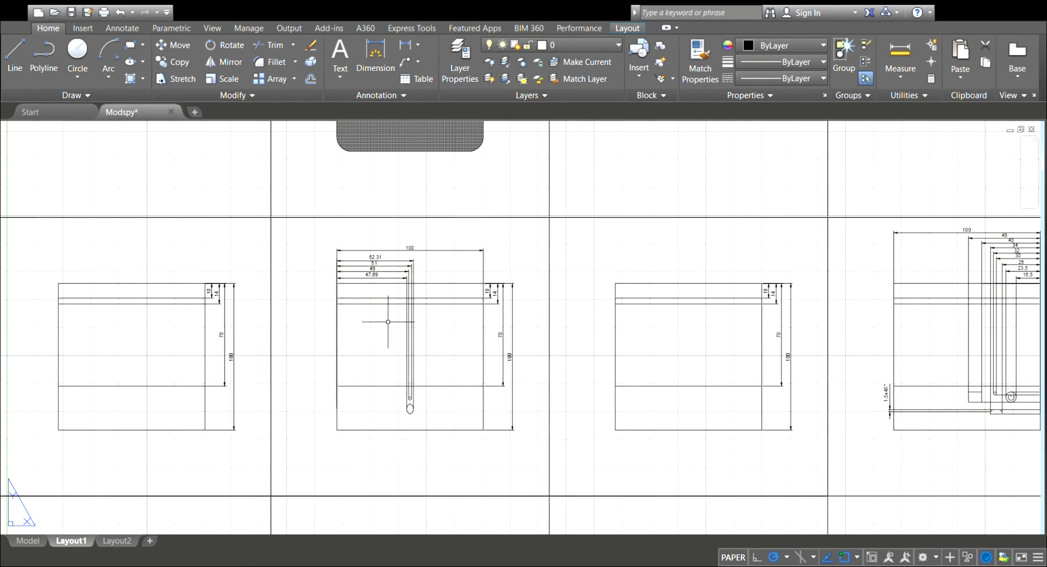
Draw a semicircular arc, open toward the part, in the blank area to the left of the front view.
scroll(396, 415, "up", 2)
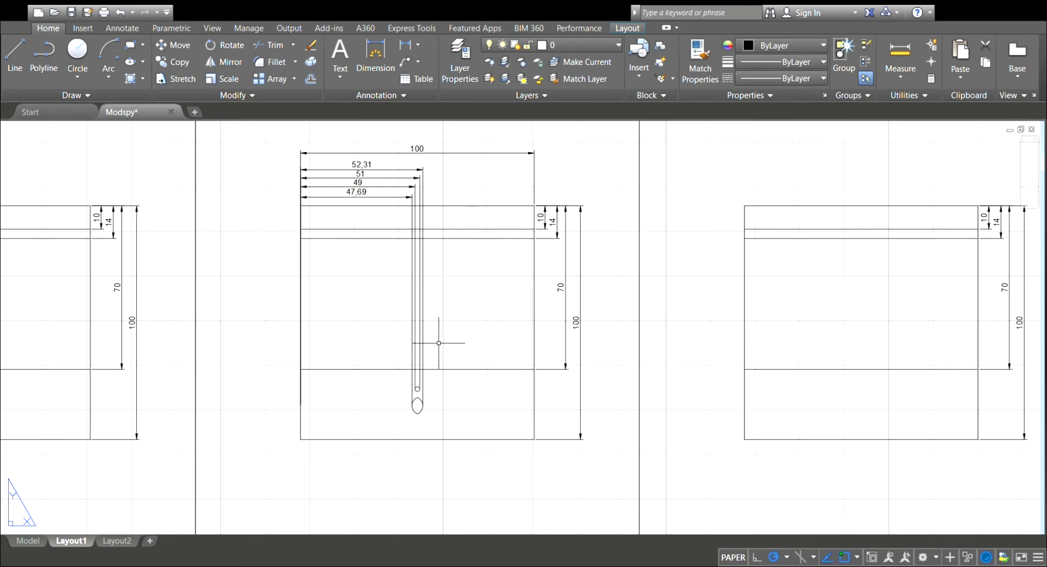
scroll(438, 344, "up", 2)
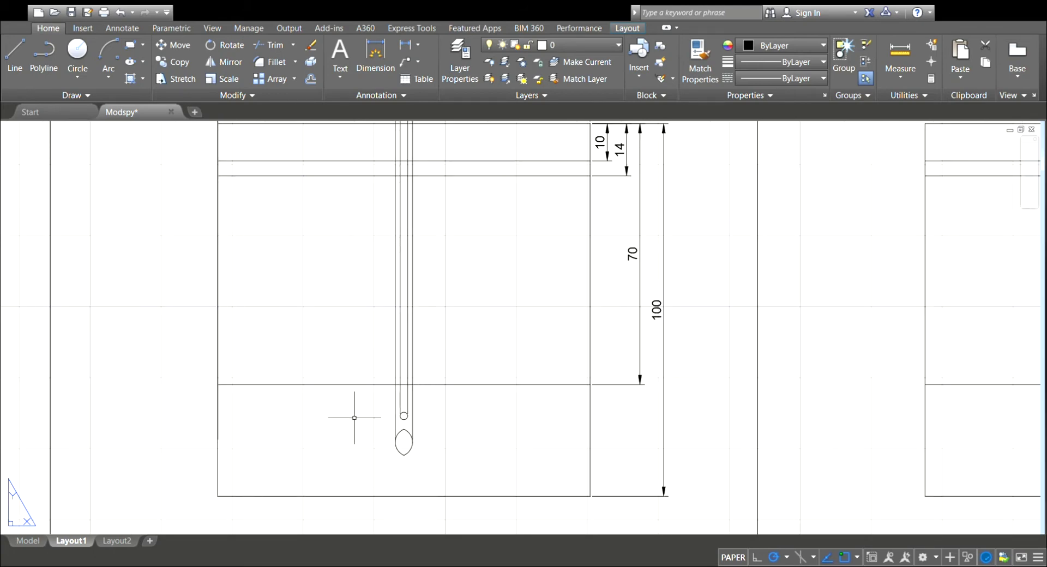
left_click(374, 67)
left_click(114, 76)
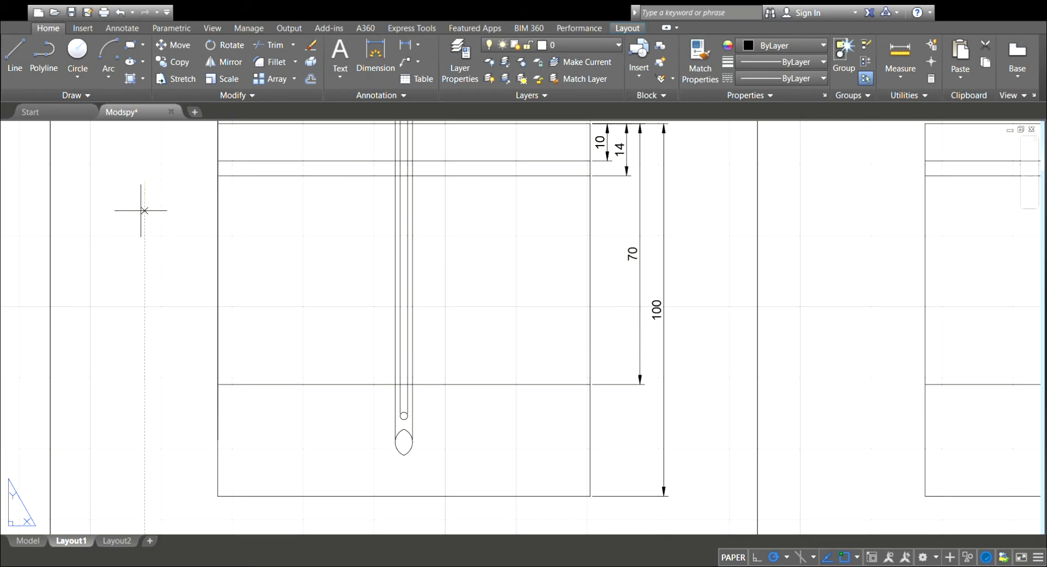
left_click(145, 239)
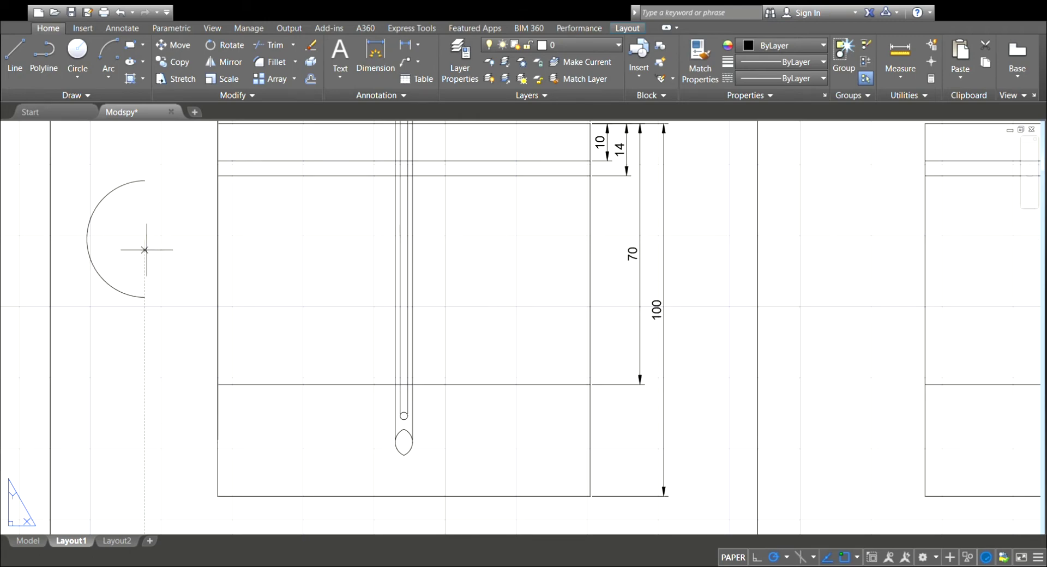
left_click(142, 280)
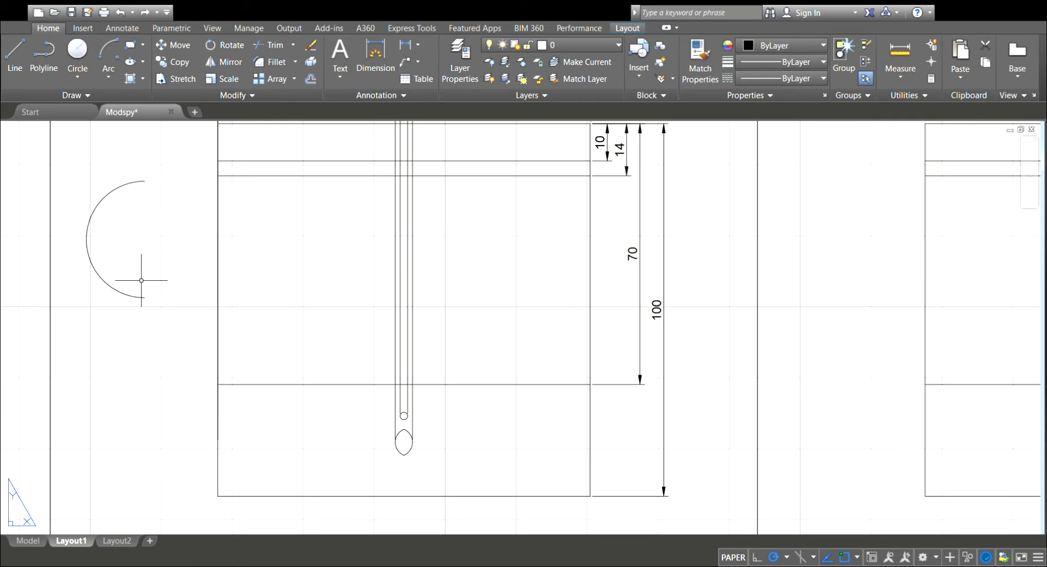
Stretch the arc's lower endpoint straight downward twice to turn the semicircle into a longer, shallower arc.
left_click(144, 296)
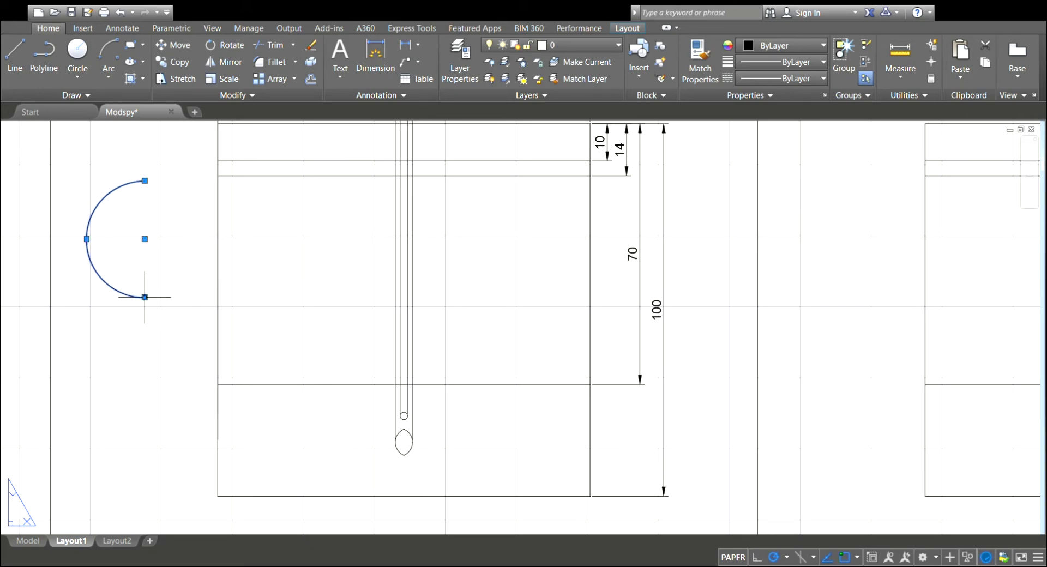
left_click(144, 297)
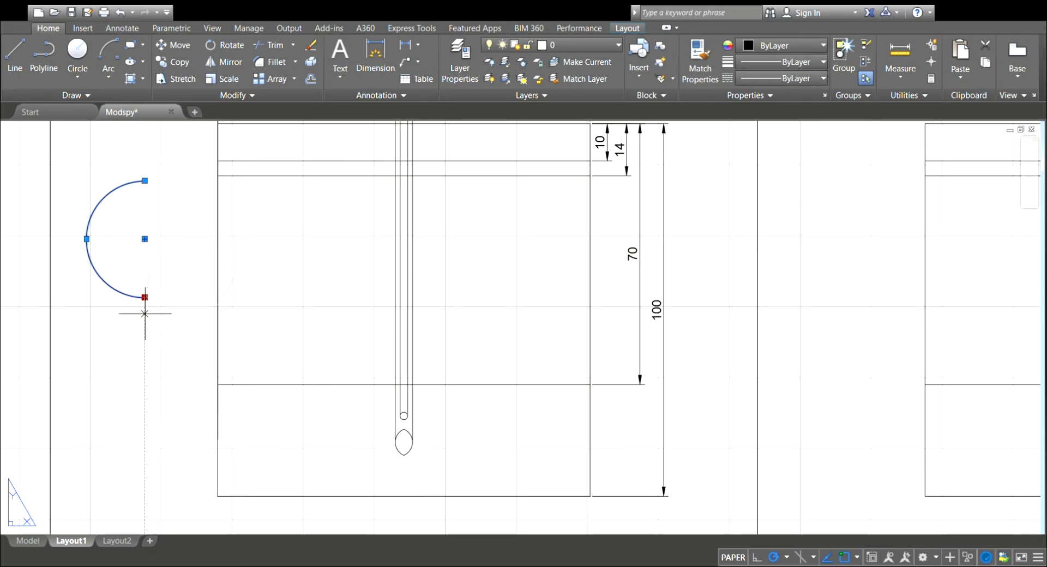
left_click(145, 362)
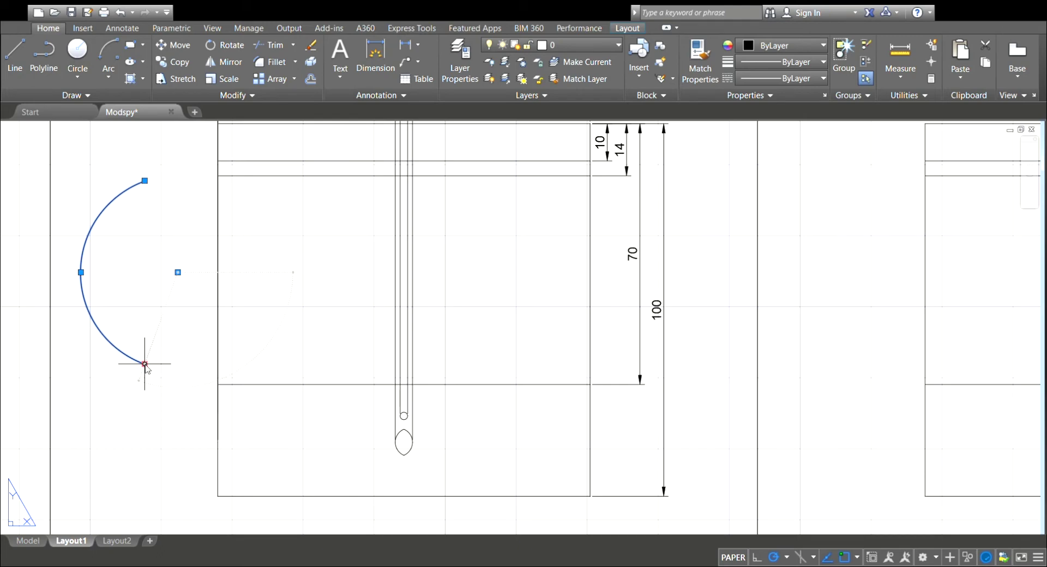
left_click(145, 363)
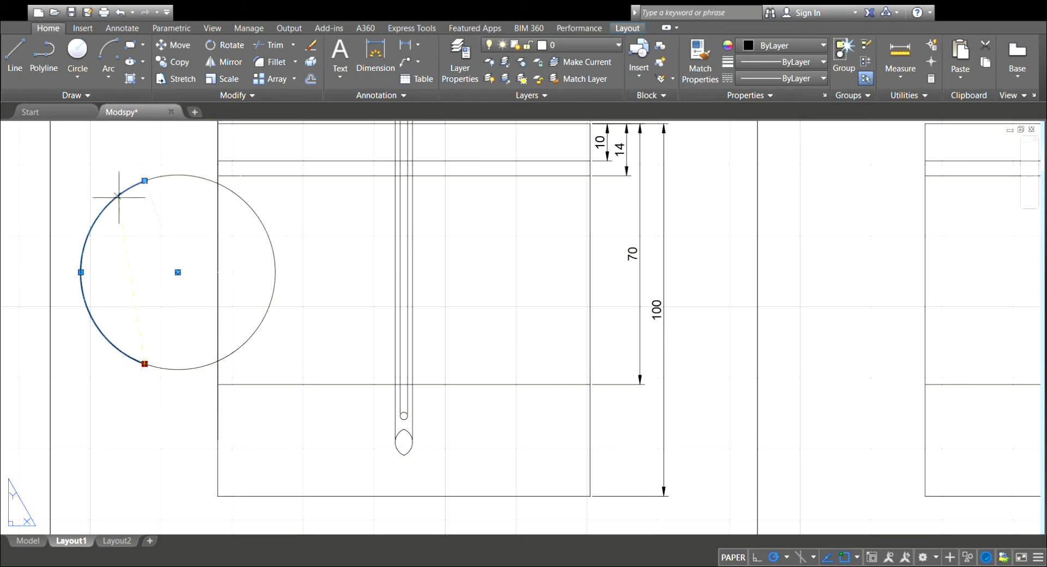
left_click(142, 408)
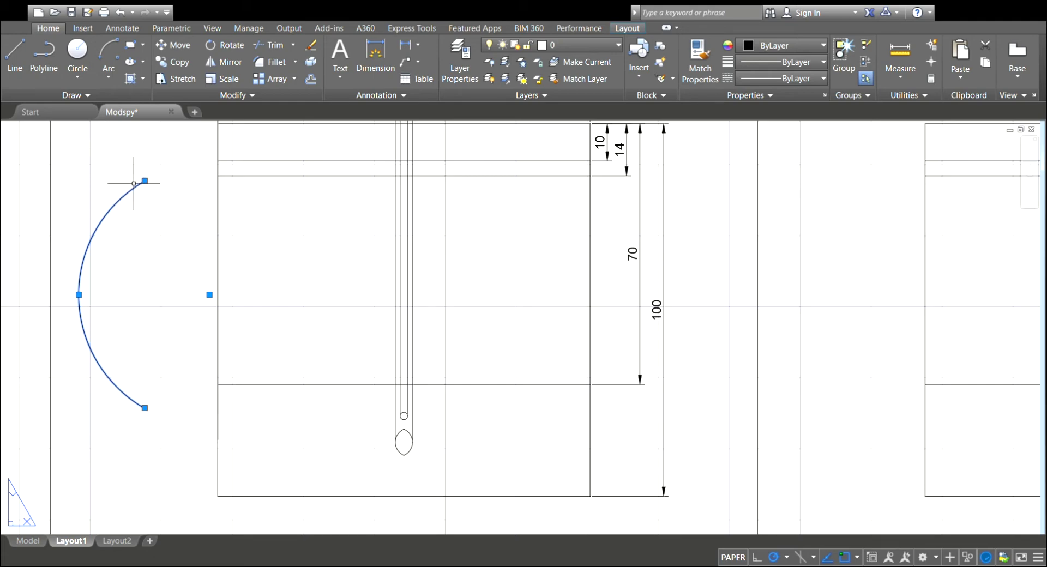
Mirror the arc about the vertical line through its two endpoints, keeping the original, to form a closed pointed oval.
left_click(220, 63)
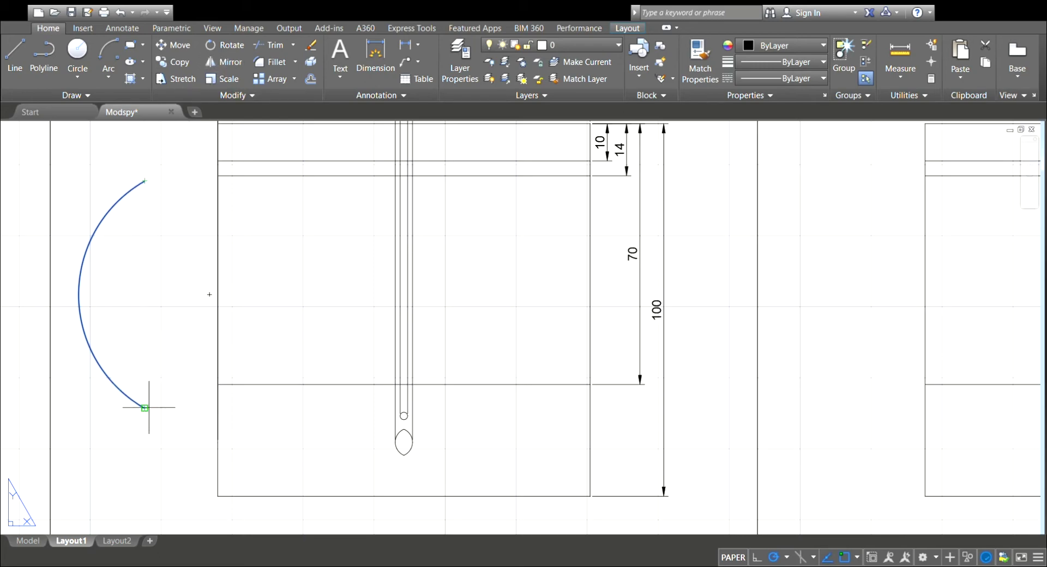
scroll(145, 408, "down", 2)
scroll(145, 407, "down", 2)
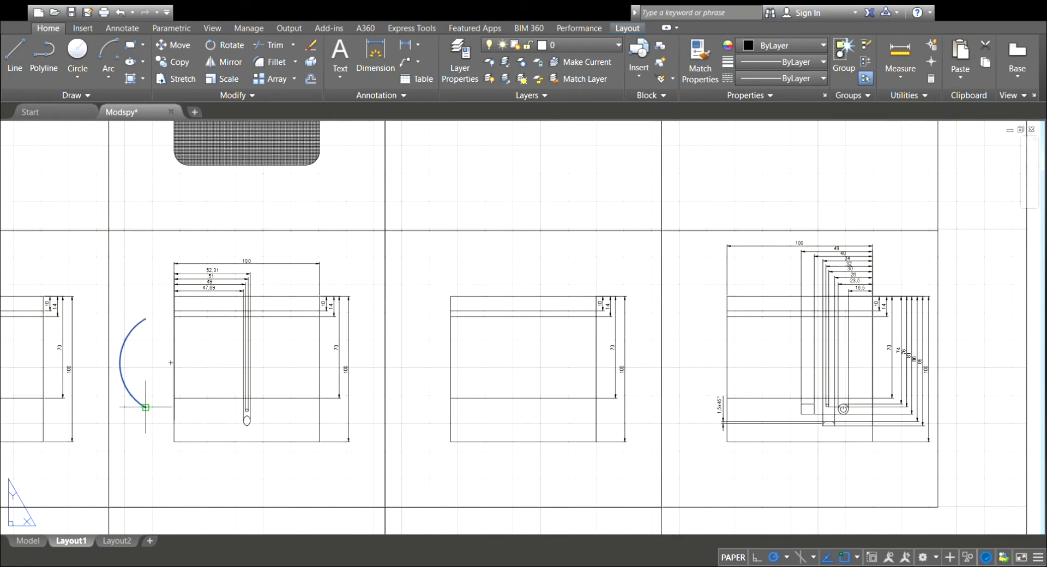
left_click(145, 318)
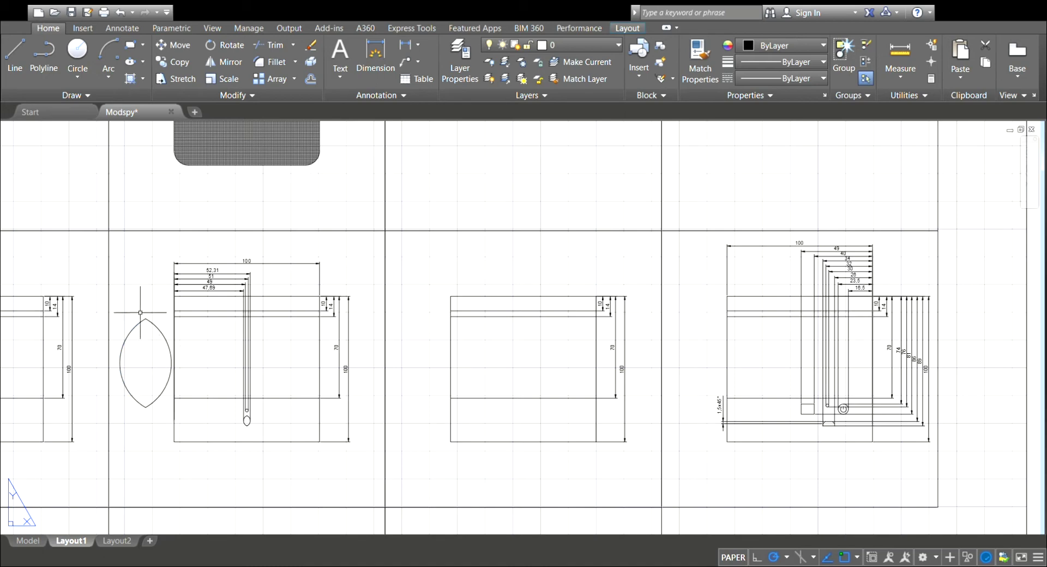
Undo the mirrored copy, the endpoint stretches and the practice arc beside the front view.
scroll(177, 322, "up", 5)
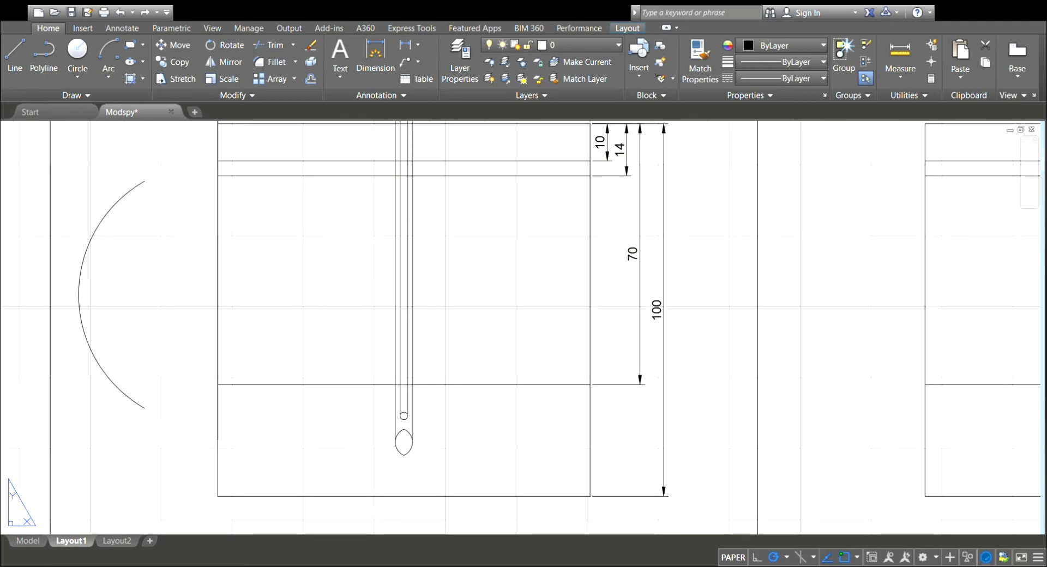
key("ctrl+z")
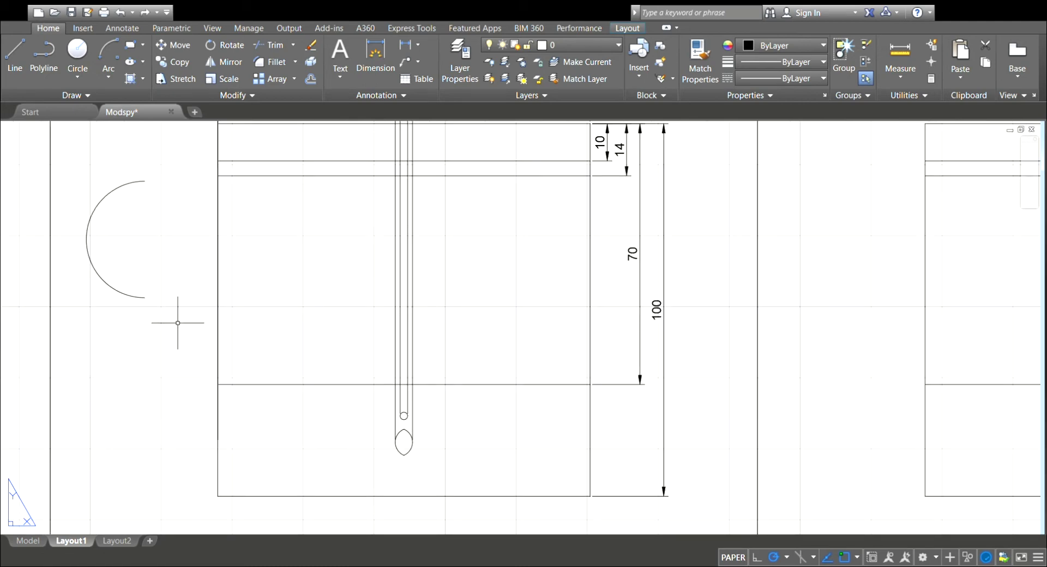
key("ctrl+z")
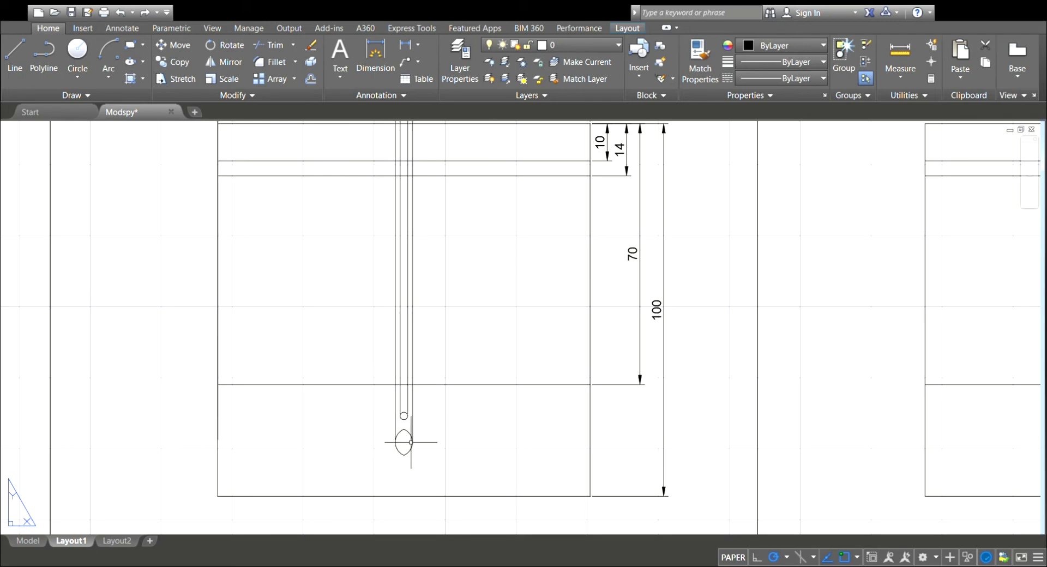
Review the dimensioned views along the middle row, from the front view to the densely dimensioned last view and back.
scroll(417, 338, "down", 4)
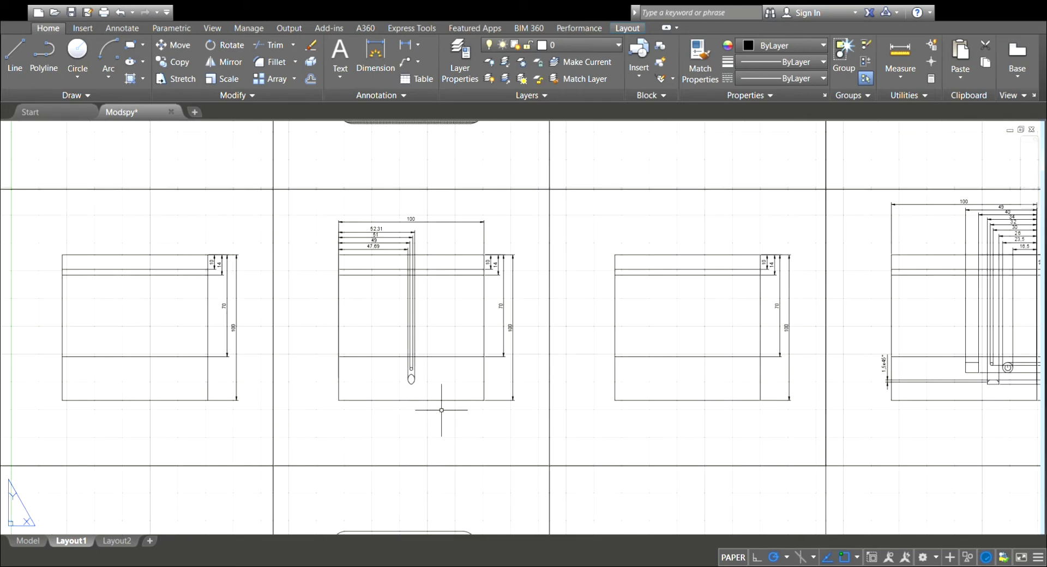
left_click(1039, 172)
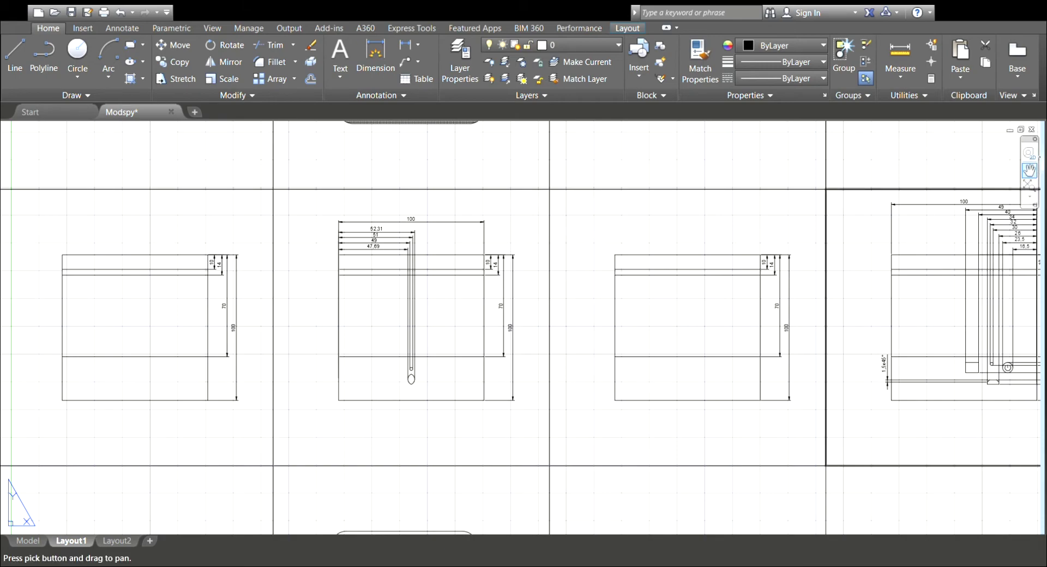
left_click_drag(849, 311, 335, 269)
mouse_move(490, 229)
left_mouse_down()
mouse_move(458, 234)
mouse_move(425, 293)
mouse_move(443, 285)
left_mouse_up()
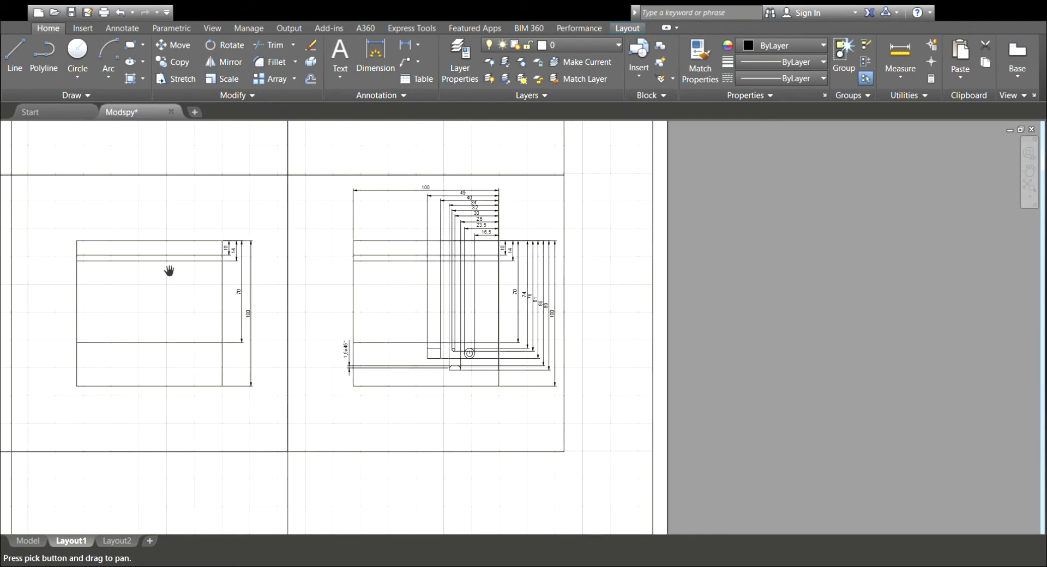
left_click_drag(224, 310, 584, 278)
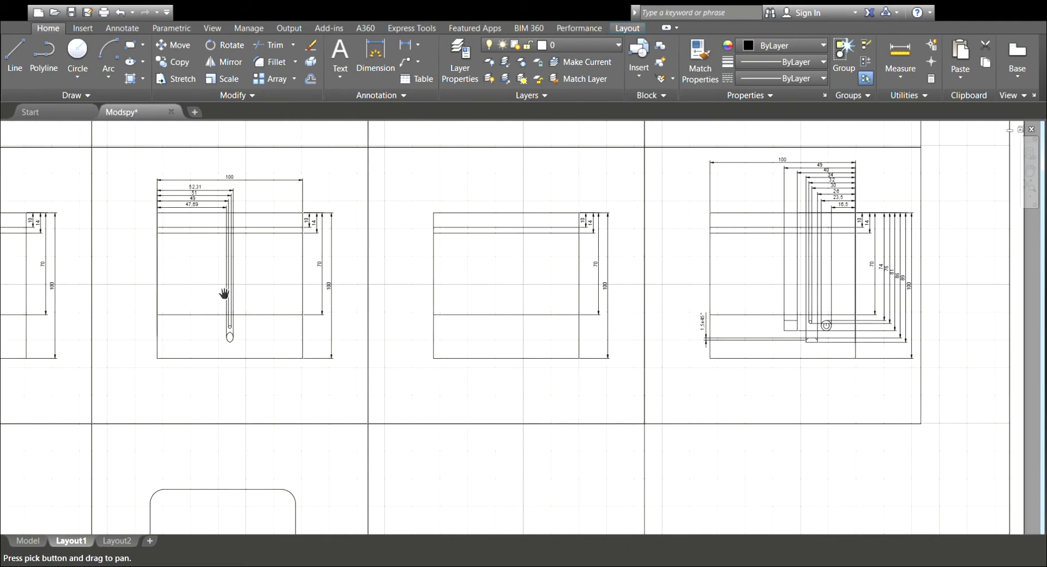
scroll(240, 338, "up", 2)
left_click_drag(135, 296, 276, 296)
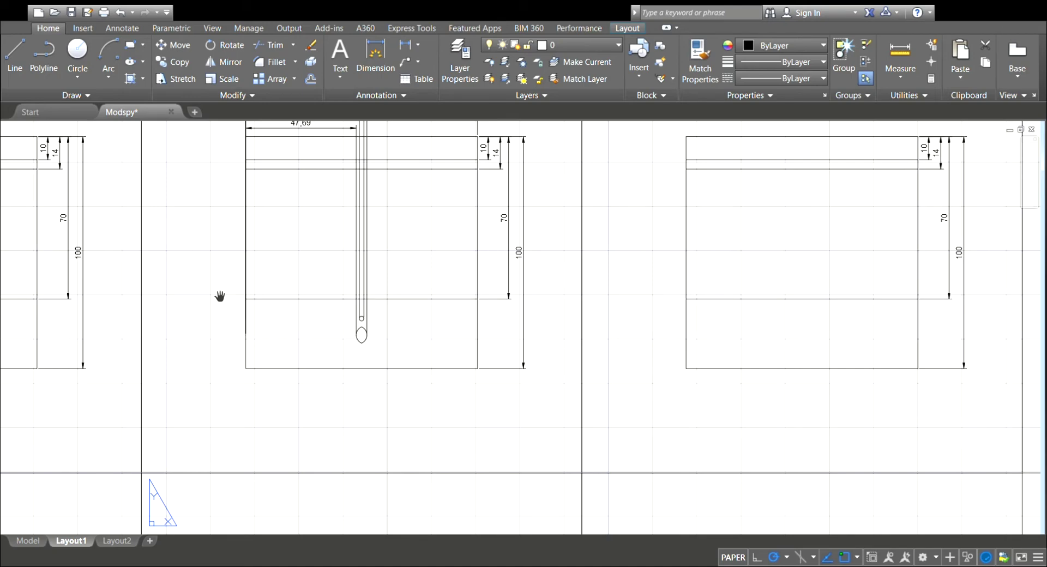
Enlarge the small circle above the front view's pointed oval by stretching one quadrant point horizontally far outward.
scroll(307, 278, "up", 4)
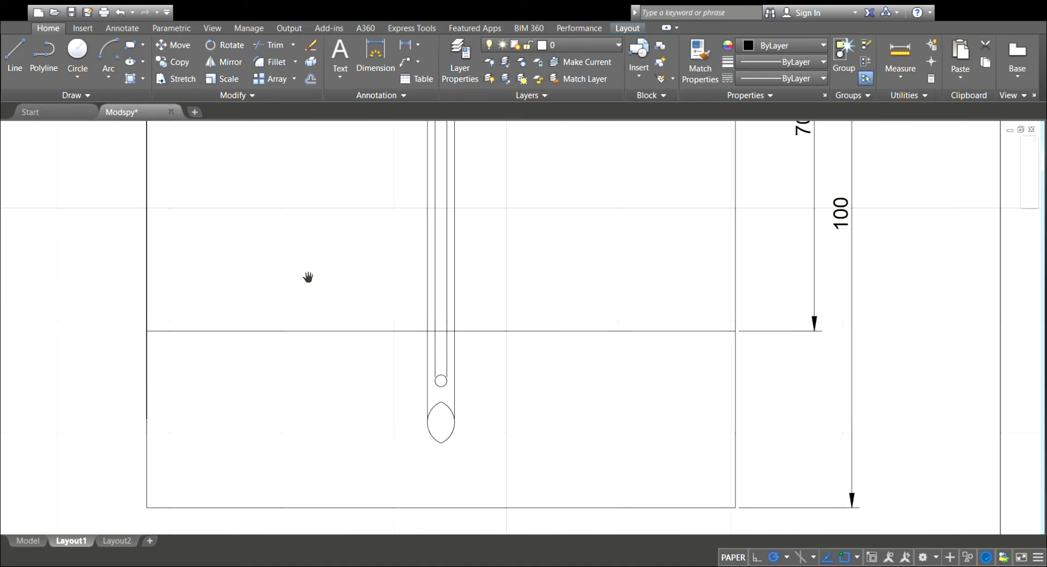
left_click_drag(393, 374, 322, 248)
scroll(390, 289, "up", 6)
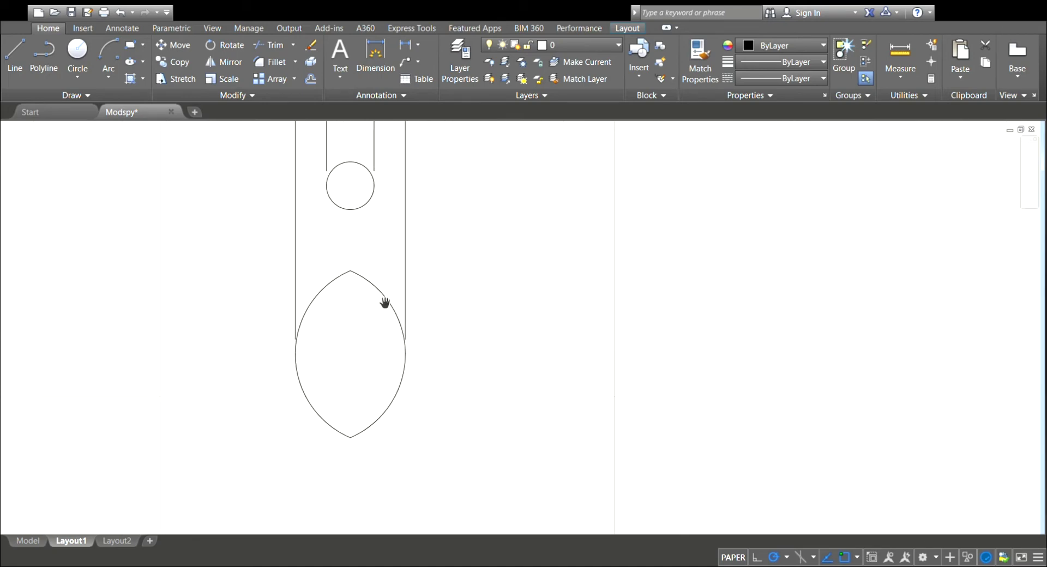
scroll(381, 304, "down", 3)
scroll(376, 298, "down", 2)
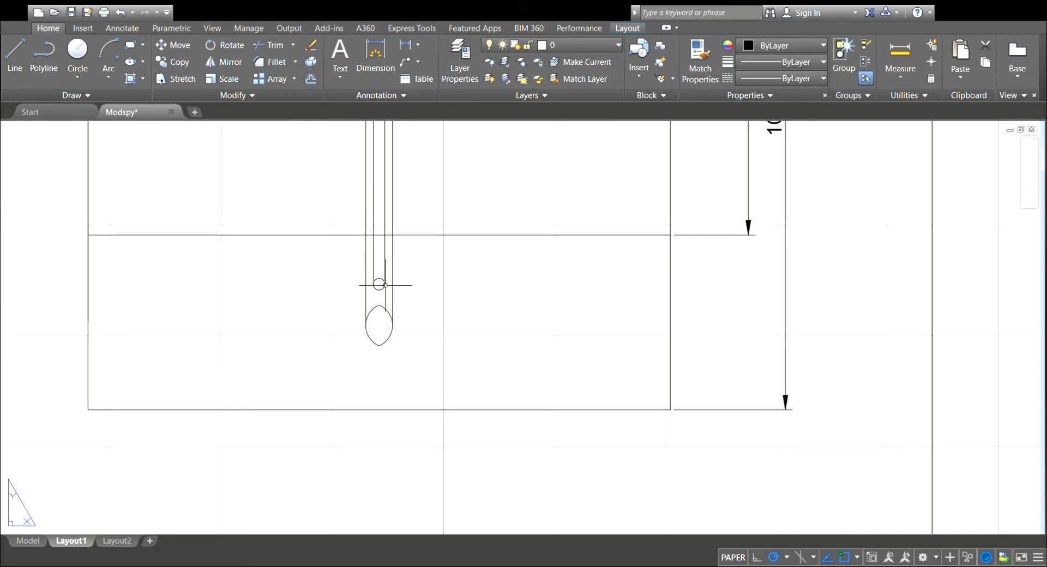
left_click(376, 282)
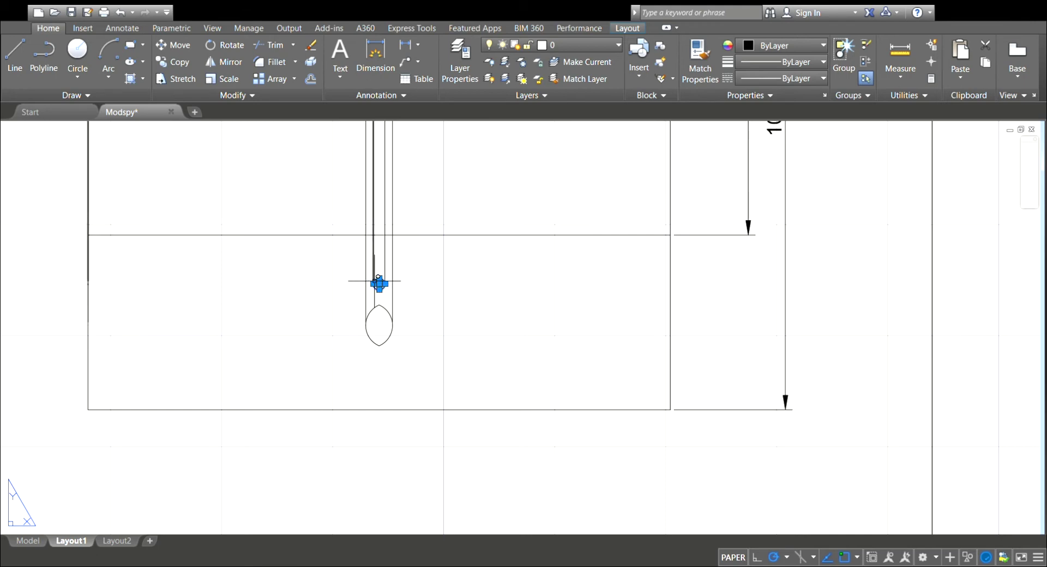
left_click(375, 284)
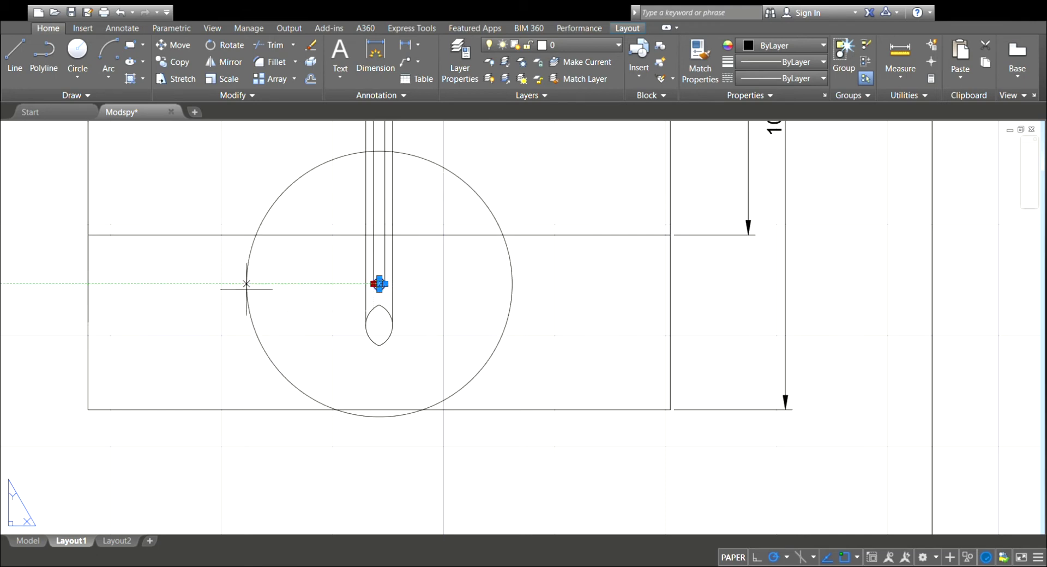
left_click(247, 289)
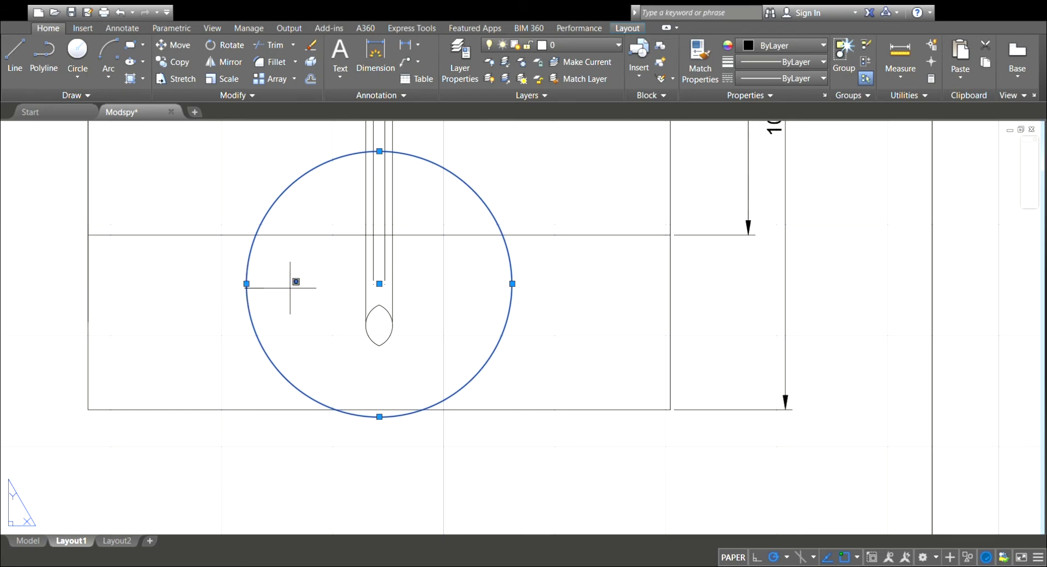
Shrink the enlarged circle to about half its size by pulling the same quadrant point back toward its centre.
left_click(247, 284)
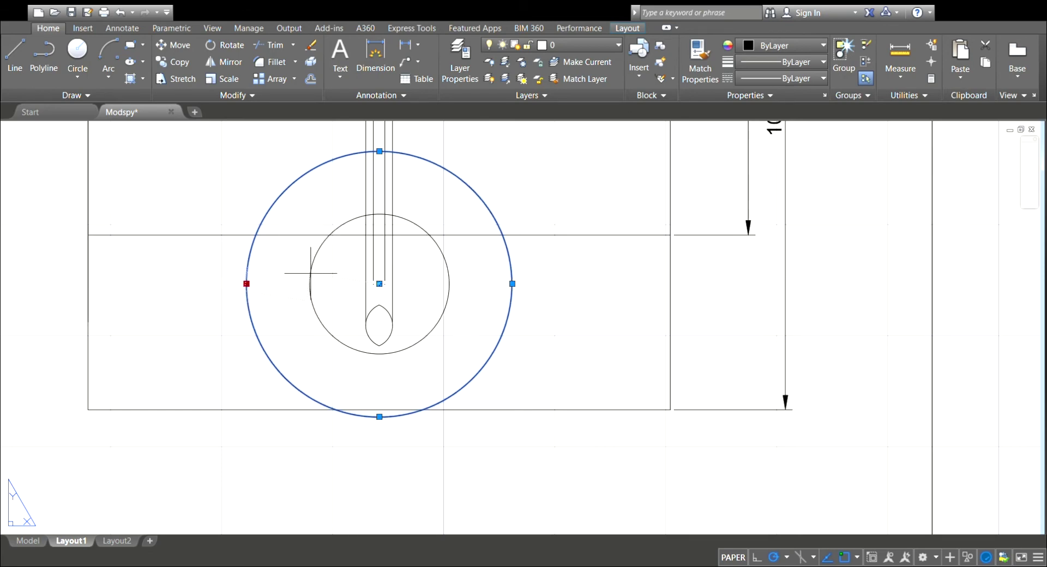
left_click(320, 284)
left_click(320, 284)
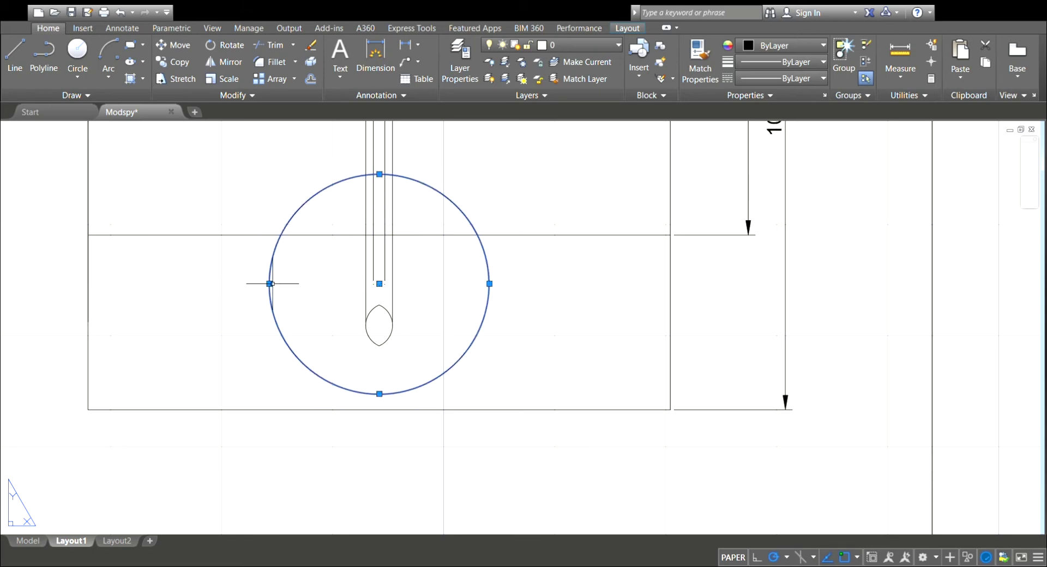
left_click(308, 284)
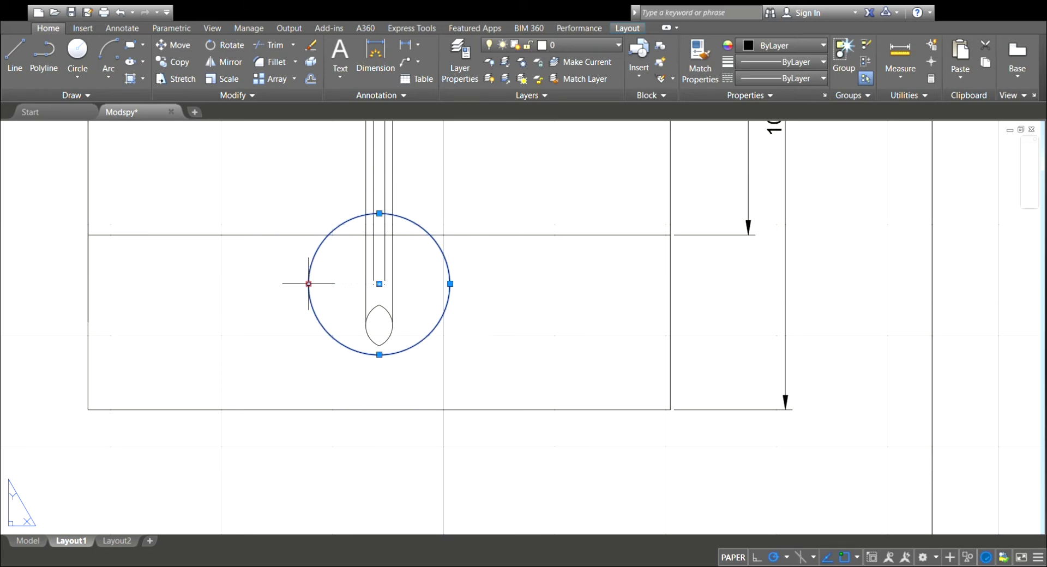
Undo all the circle's size changes.
key("ctrl+z")
key("ctrl+z")
key("ctrl+z")
key("ctrl+z")
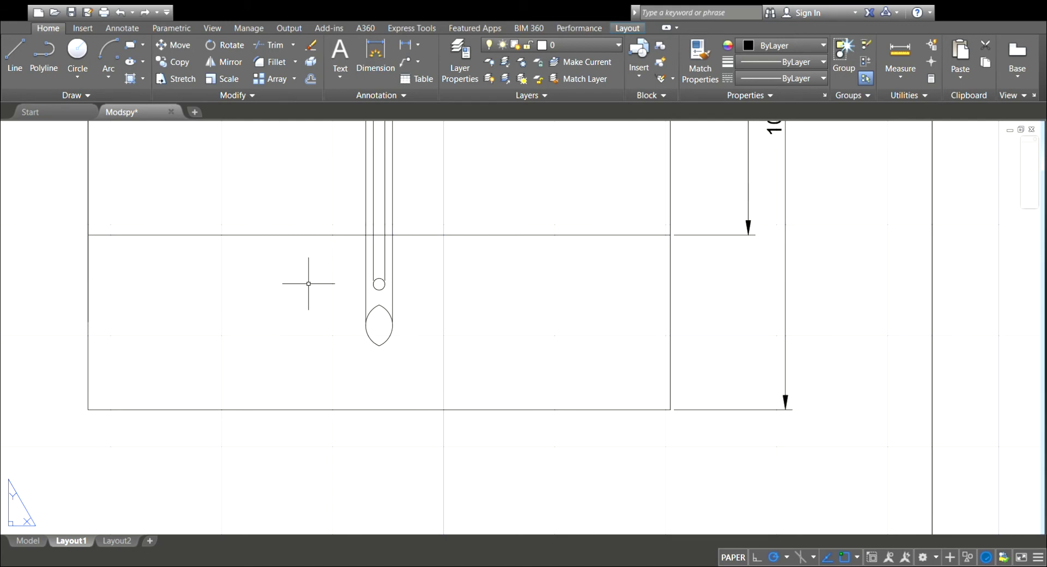
Relocate the small circle by its centre point to an empty spot left of the vertical lines, and shift it further upward.
scroll(308, 283, "up", 4)
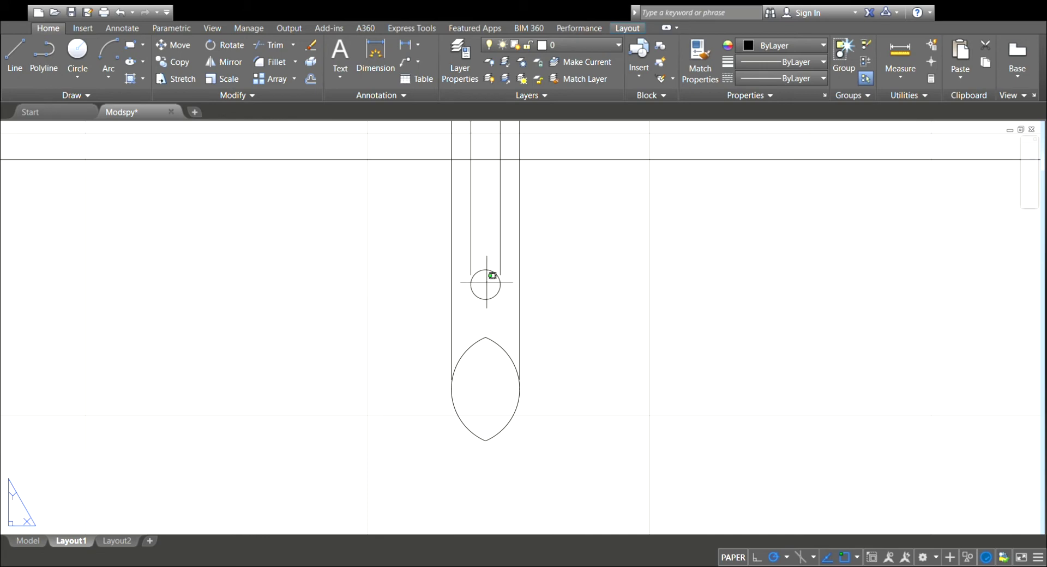
left_click(486, 270)
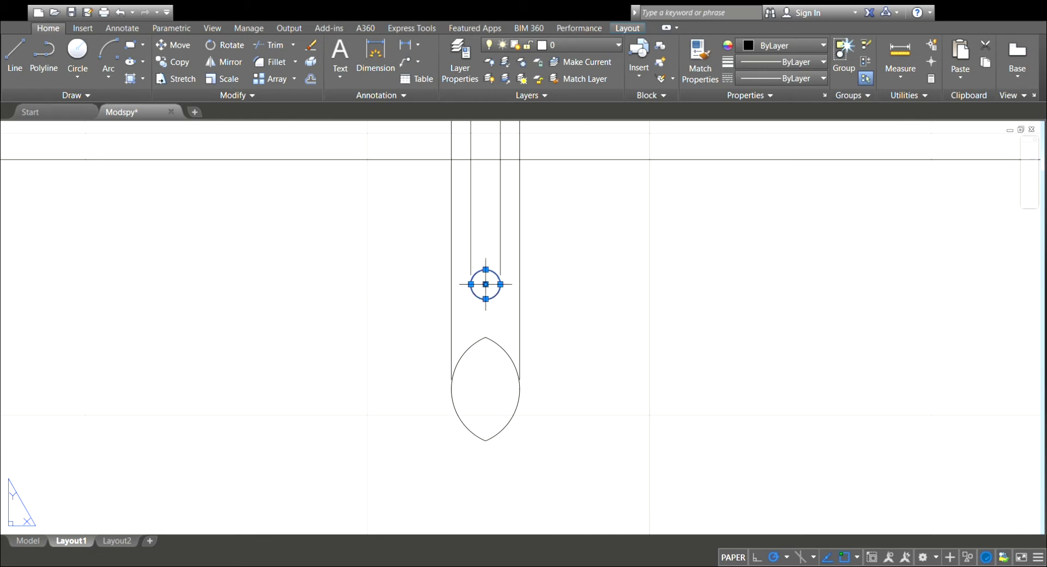
left_click(486, 284)
left_click(312, 298)
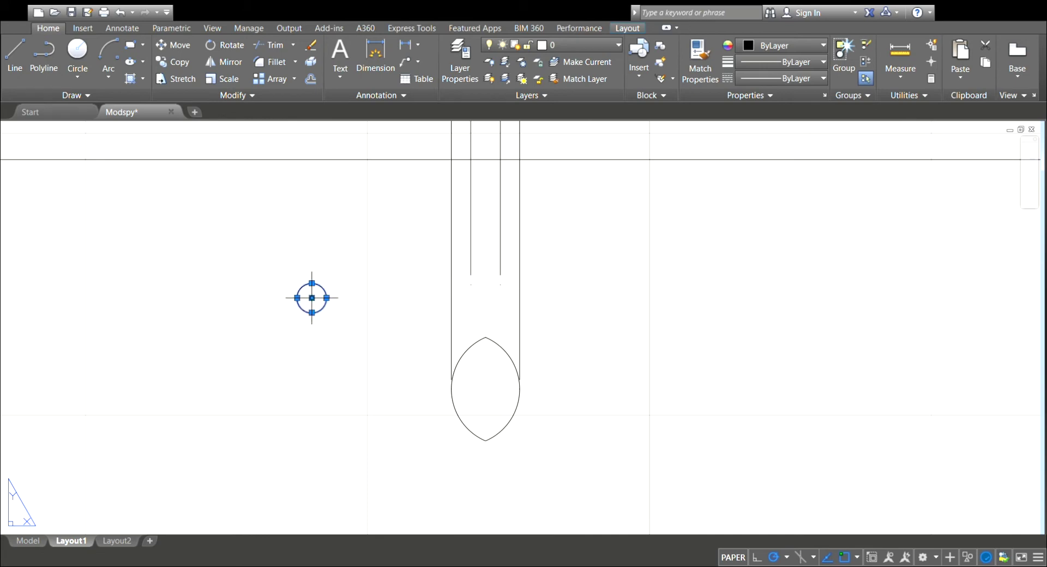
left_click(312, 297)
left_click(299, 207)
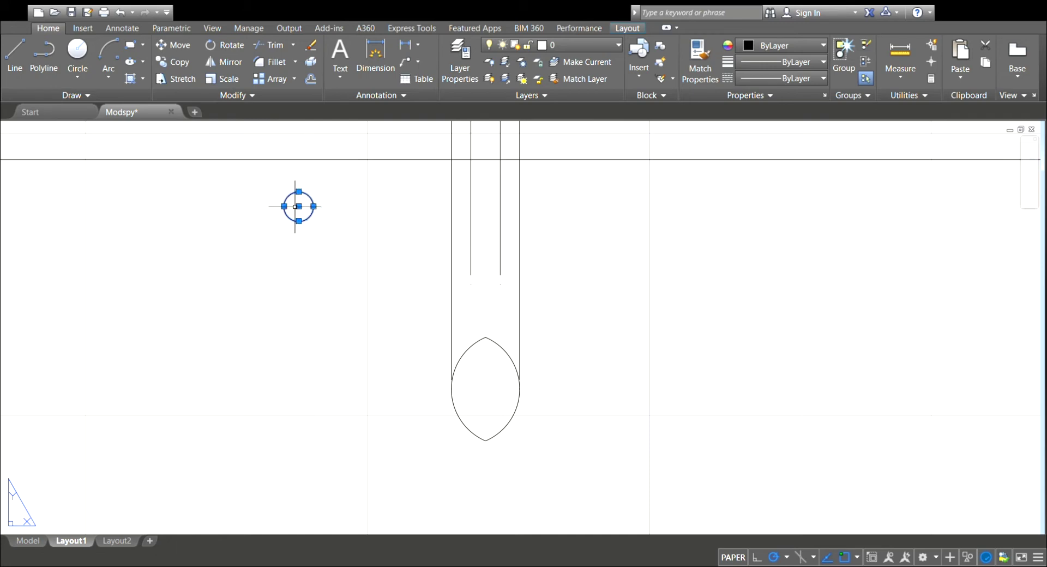
left_click(299, 206)
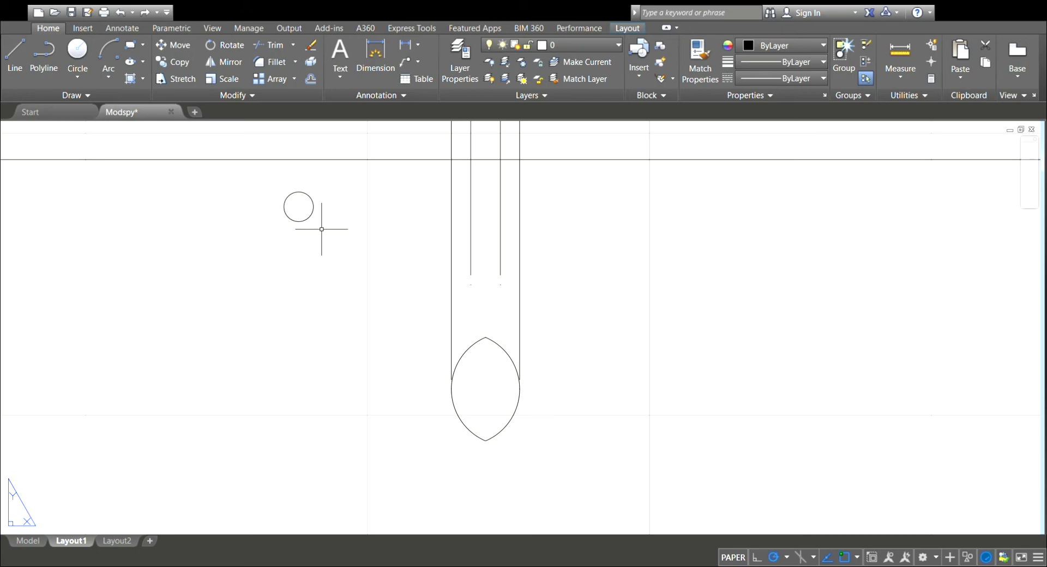
Undo both moves of the small circle.
key("ctrl+z")
key("ctrl+z")
scroll(321, 229, "down", 10)
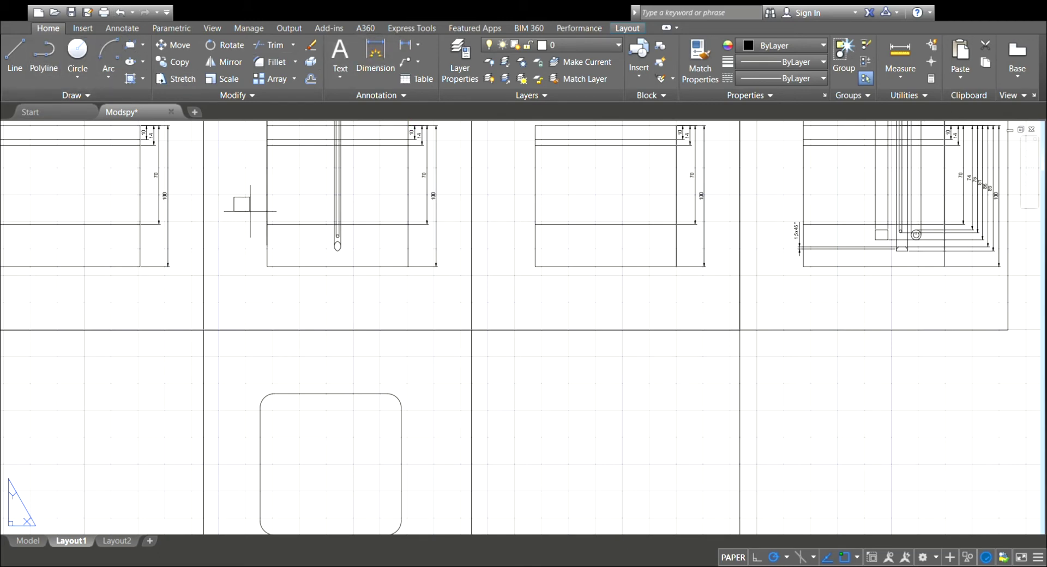
Skew the practice rectangle beside the front view by shifting its upper edge sideways, and pull its upper-right corner outward.
scroll(249, 205, "up", 6)
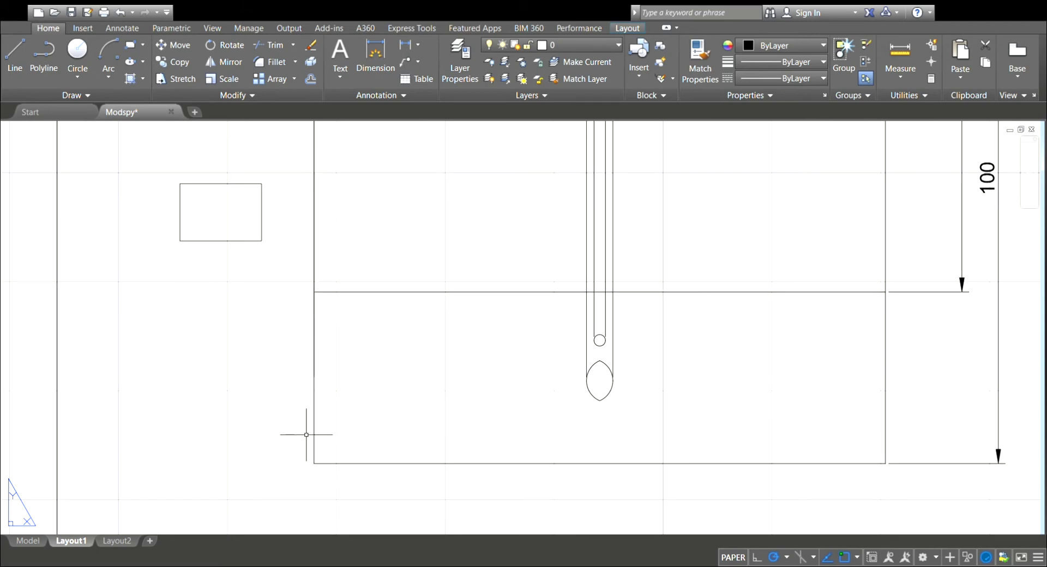
scroll(402, 292, "down", 2)
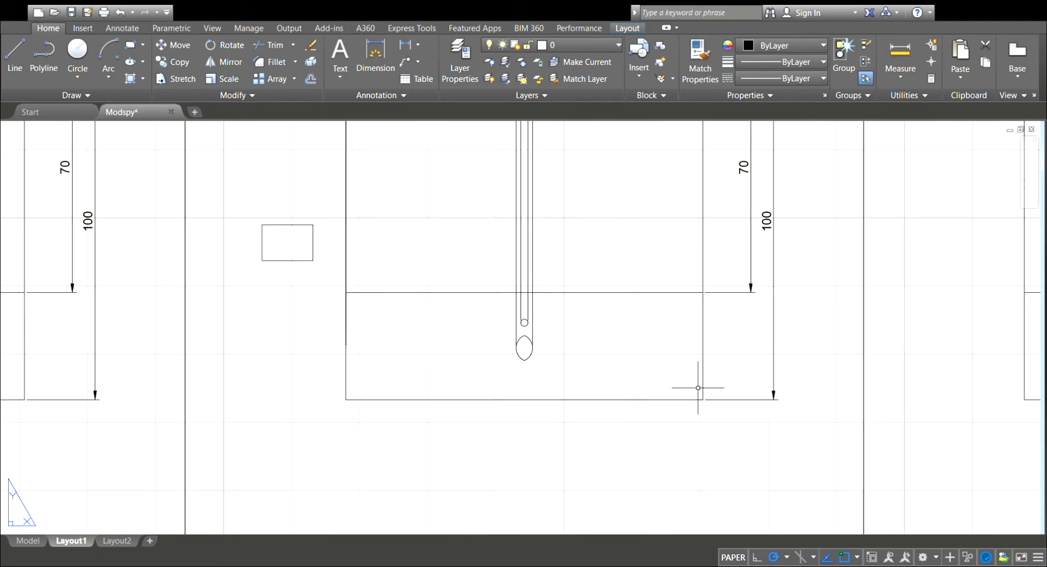
scroll(262, 226, "up", 2)
left_click(262, 222)
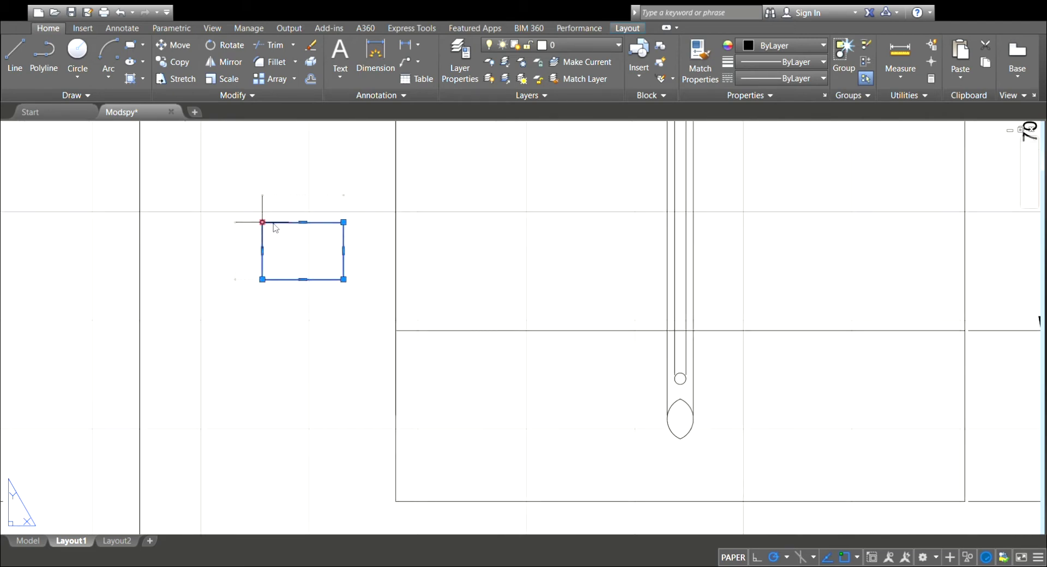
left_click(304, 222)
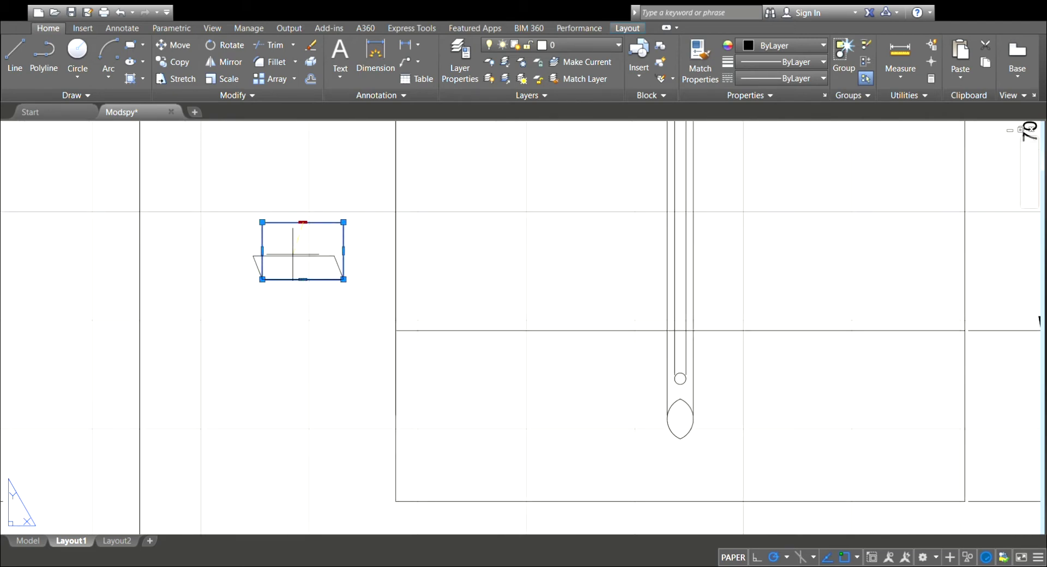
left_click(303, 223)
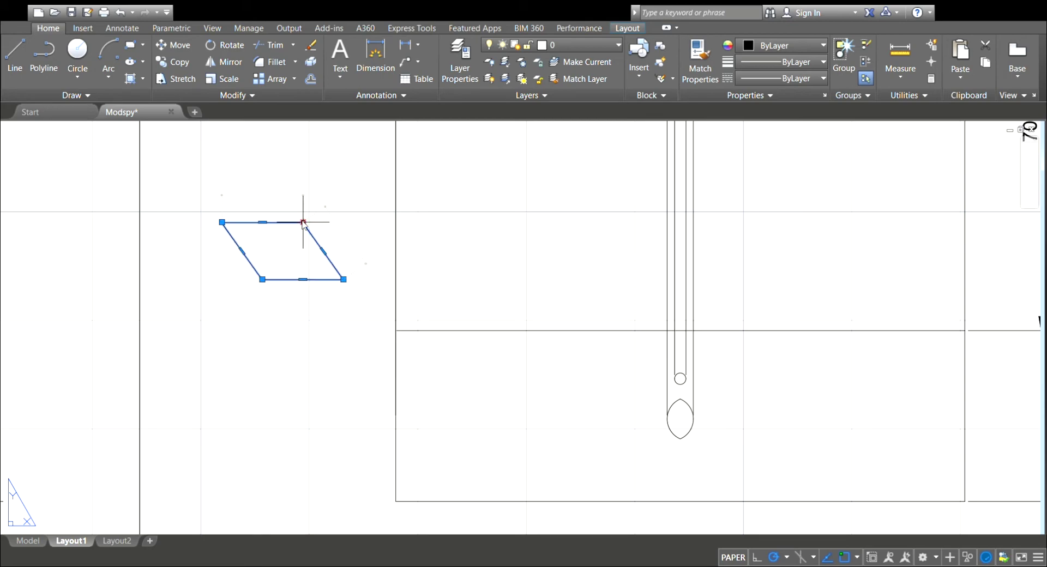
left_click(303, 222)
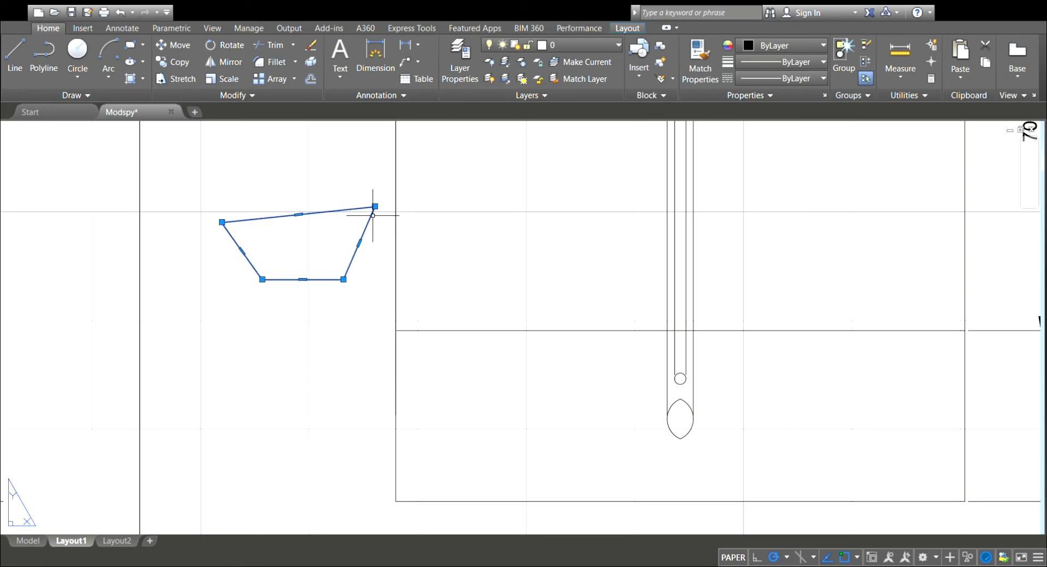
Undo the edge and corner changes made to the practice rectangle.
key("Escape")
key("Escape")
key("ctrl+z")
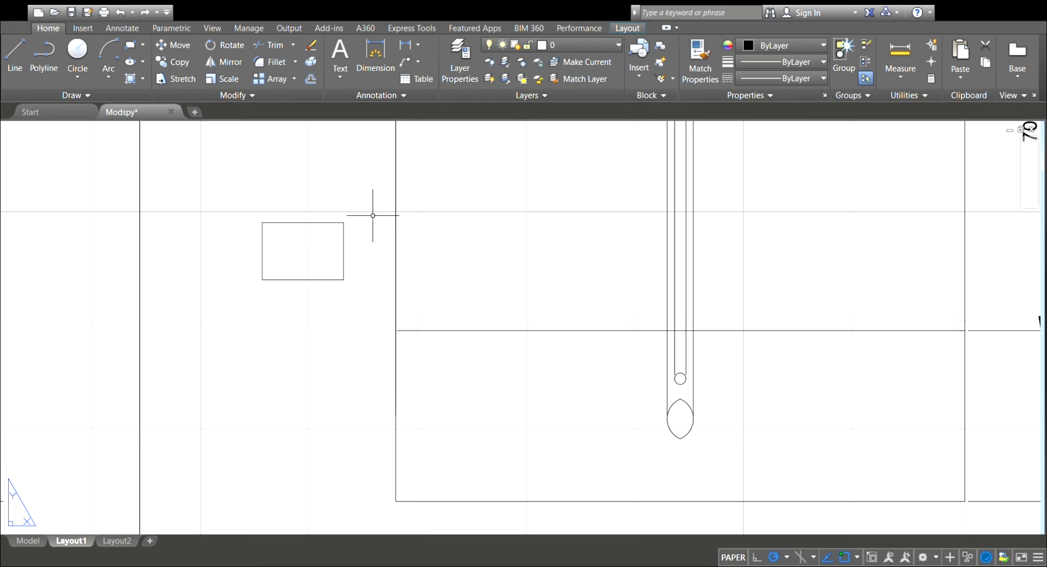
Stretch the practice rectangle's upper-left corner outward, up and to the left, and revert the distortion.
left_click(290, 223)
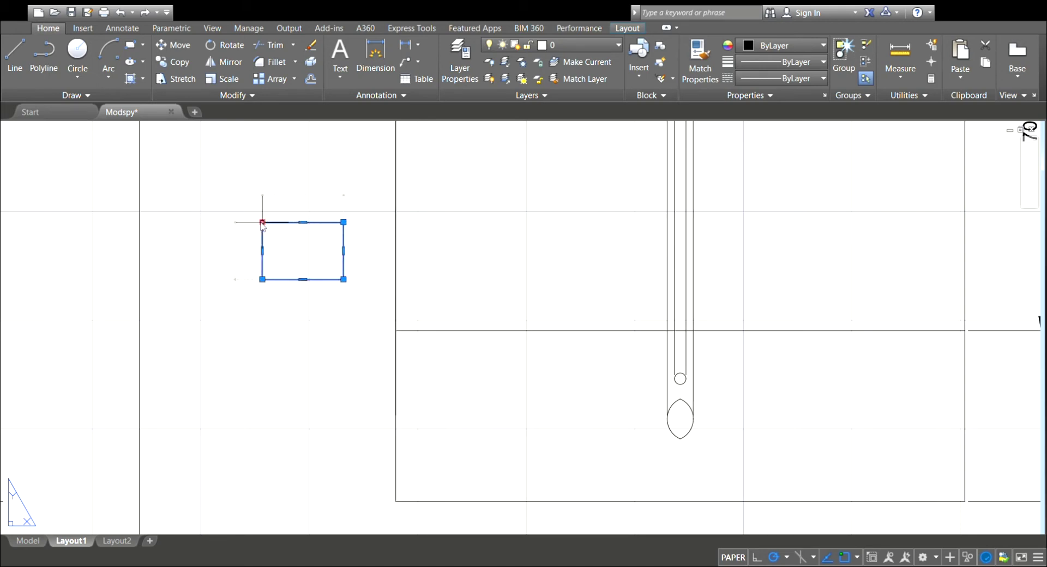
left_click(262, 222)
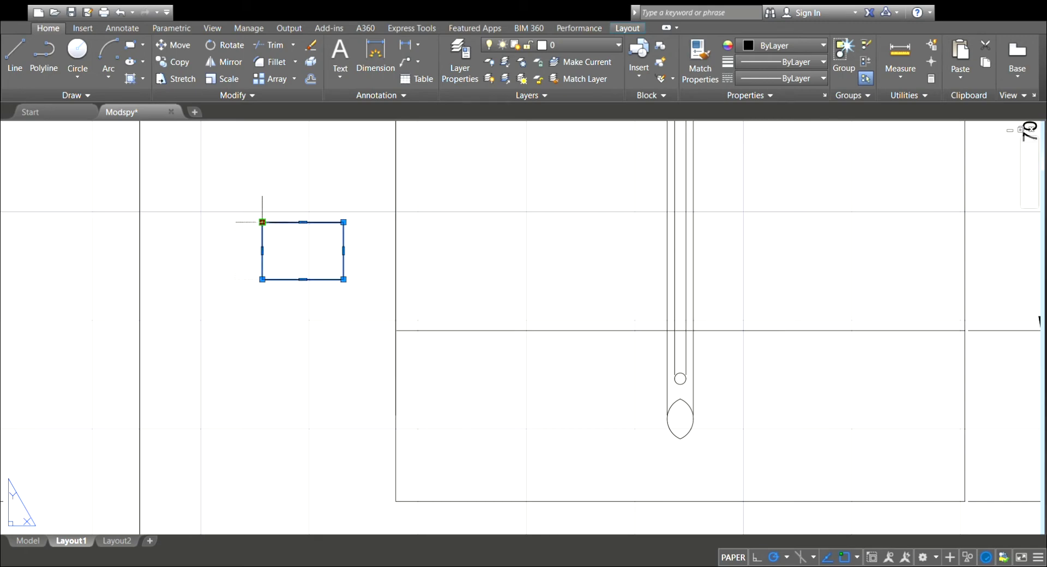
left_click(216, 198)
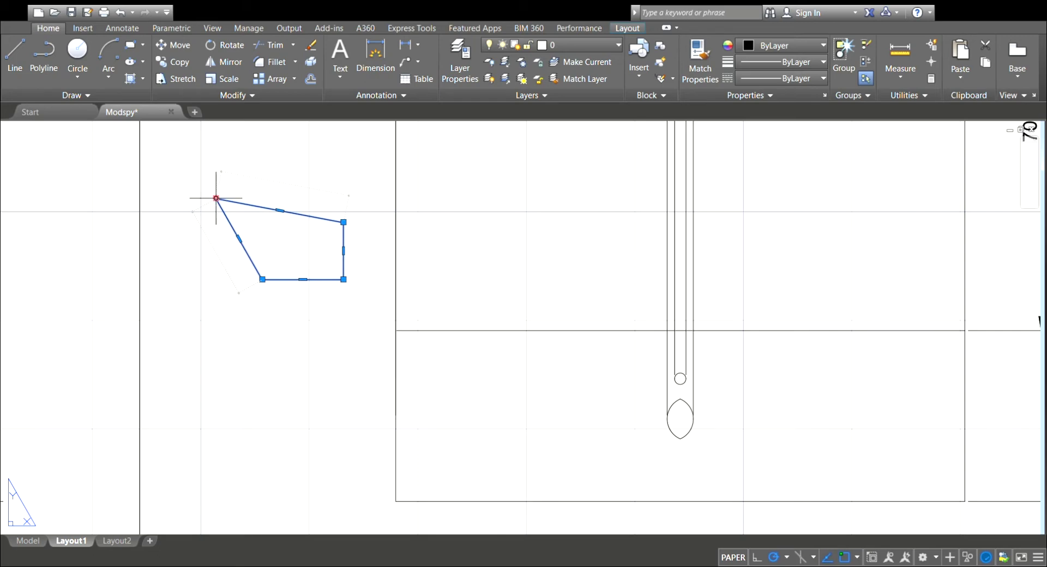
key("Escape")
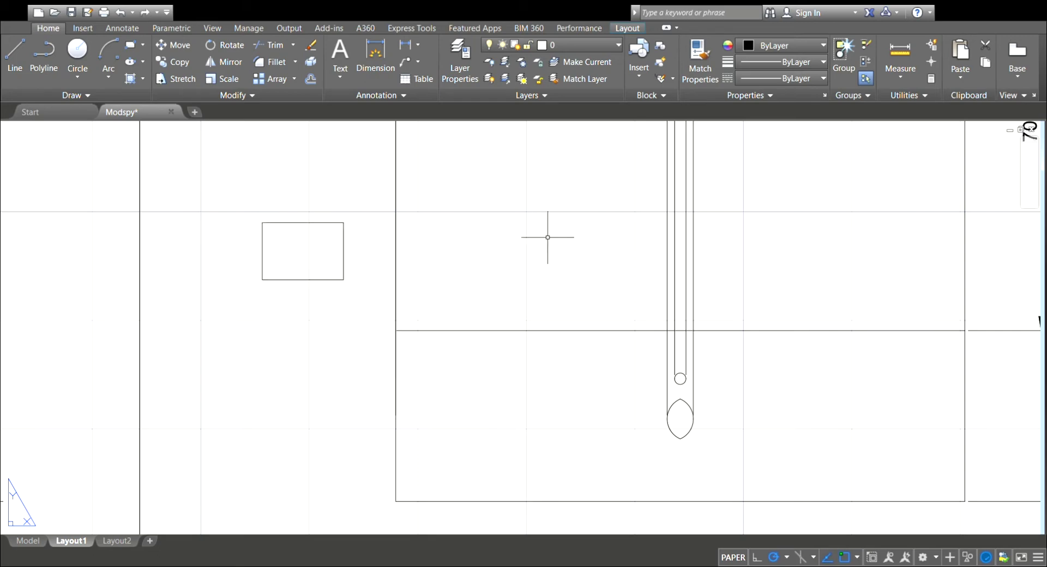
Move the practice rectangle into the front view, above its lower horizontal line, using the upper-left corner as base point.
left_click(344, 222)
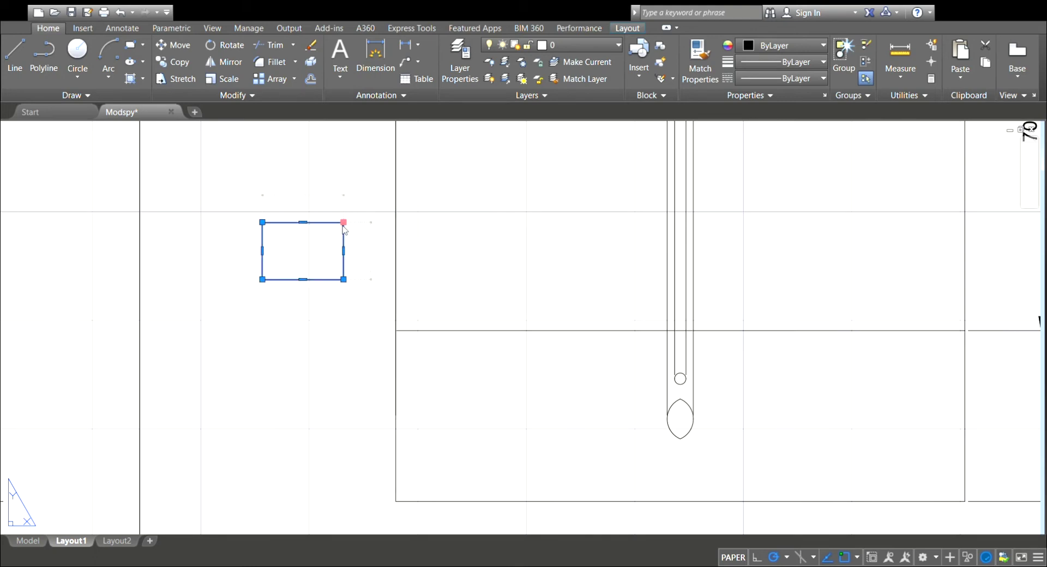
key("l")
key("Return")
key("m")
key("Return")
left_click(262, 222)
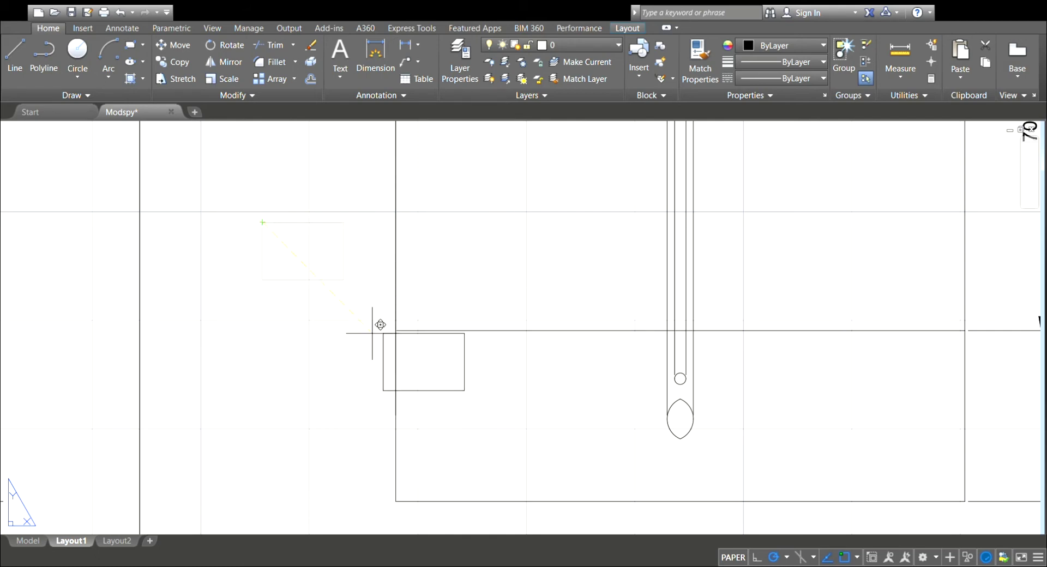
left_click(438, 212)
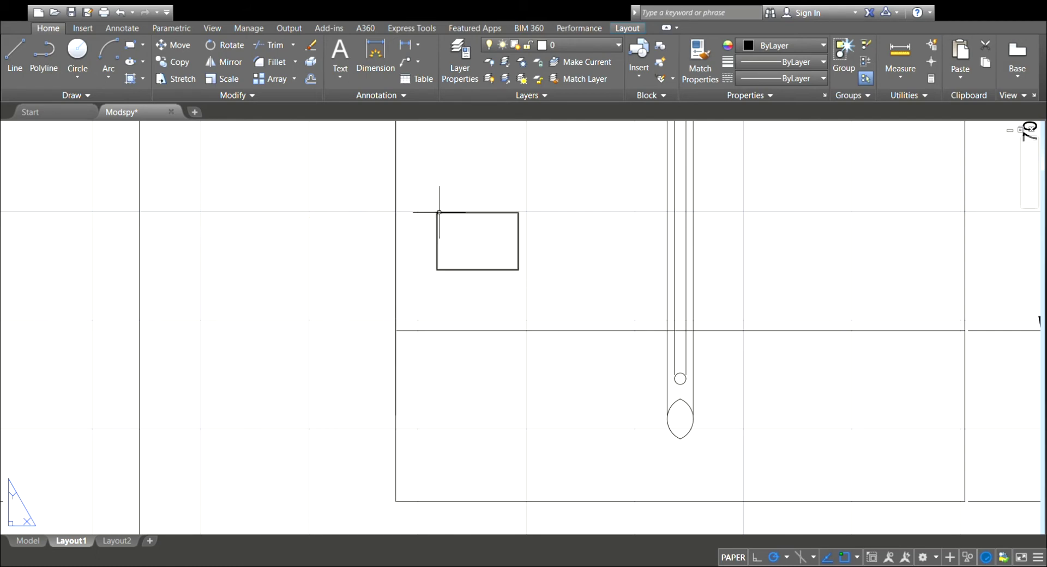
Delete the practice rectangle from the front view.
left_click(437, 214)
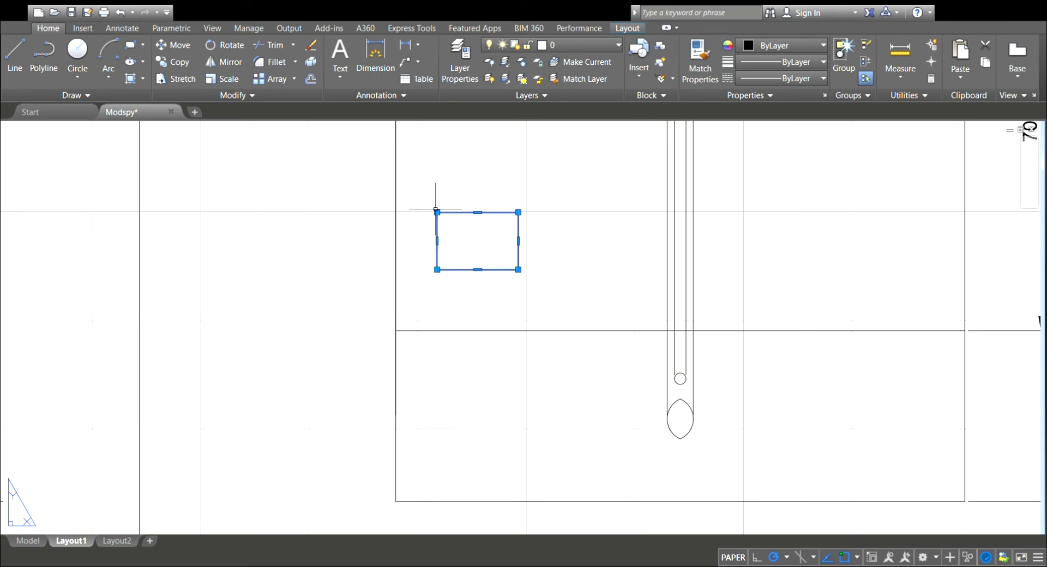
scroll(436, 209, "down", 5)
scroll(753, 241, "down", 3)
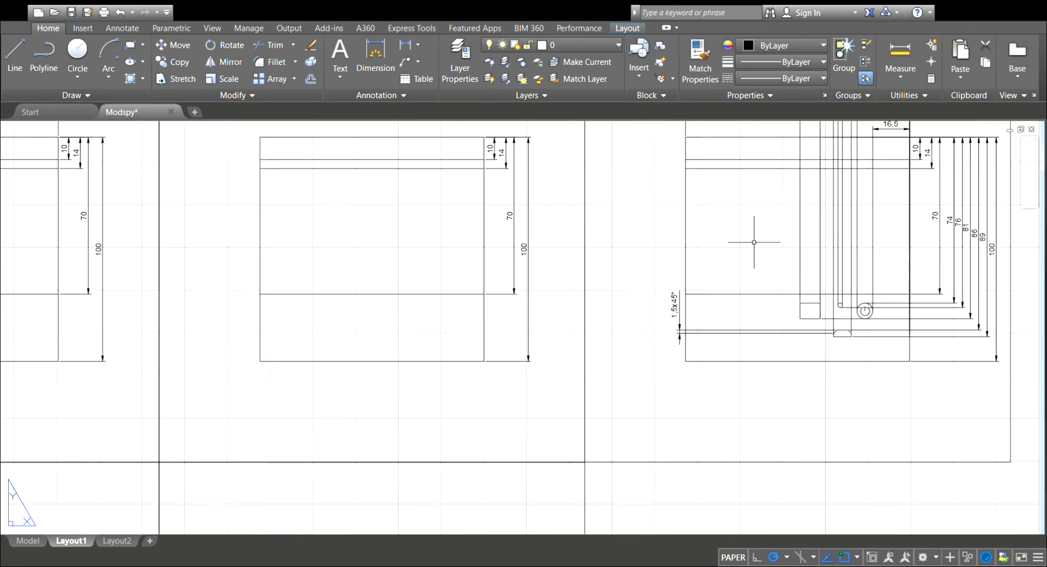
Examine the densely dimensioned last view and select its small rectangle beside the circles to inspect it.
scroll(825, 227, "up", 6)
scroll(826, 273, "down", 2)
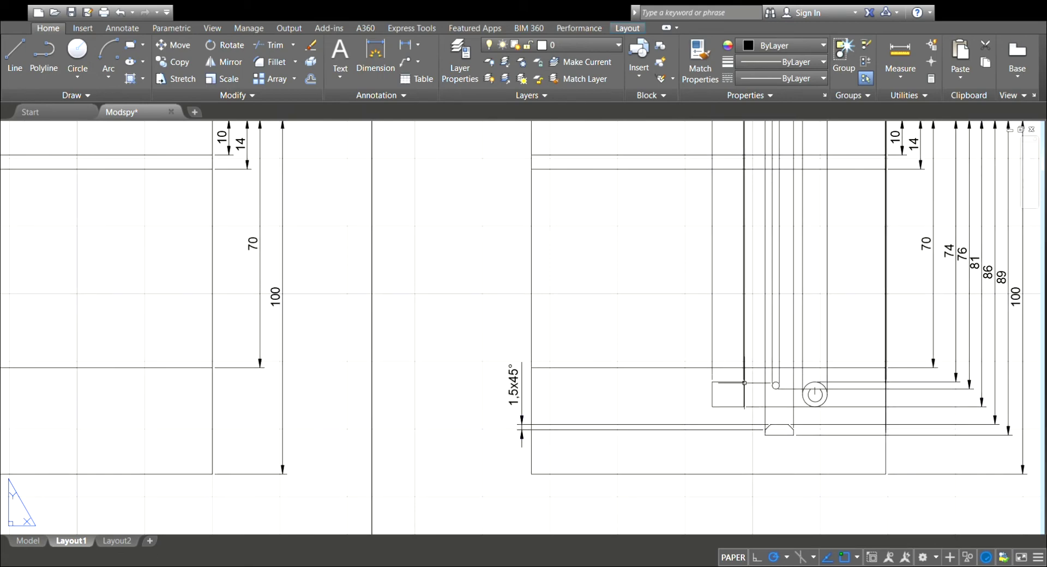
left_click(714, 384)
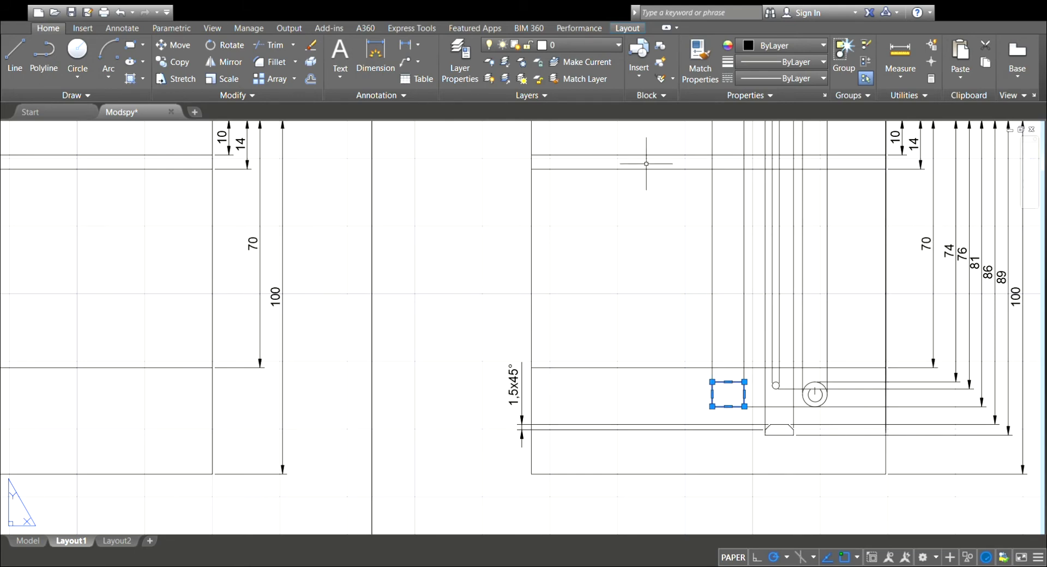
scroll(698, 225, "down", 5)
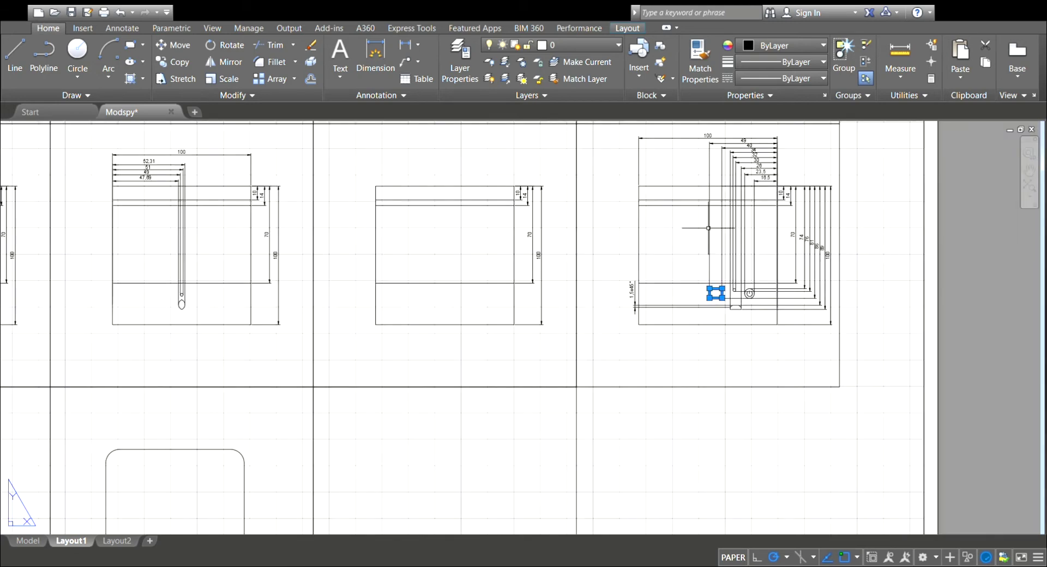
Inspect the power symbol inside the large circle of the last view by selecting its open arc and vertical line.
scroll(708, 228, "up", 5)
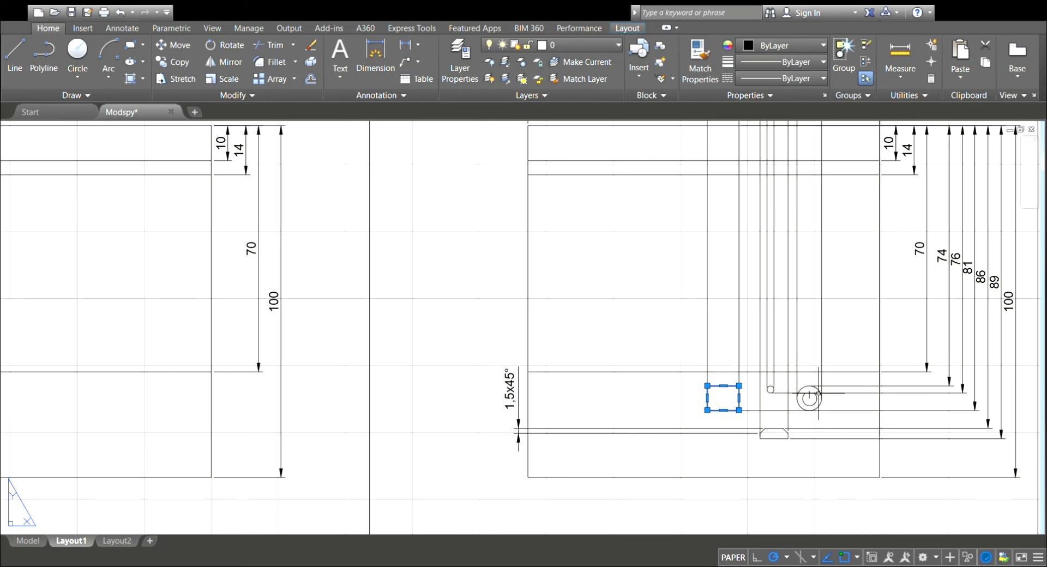
scroll(810, 417, "up", 6)
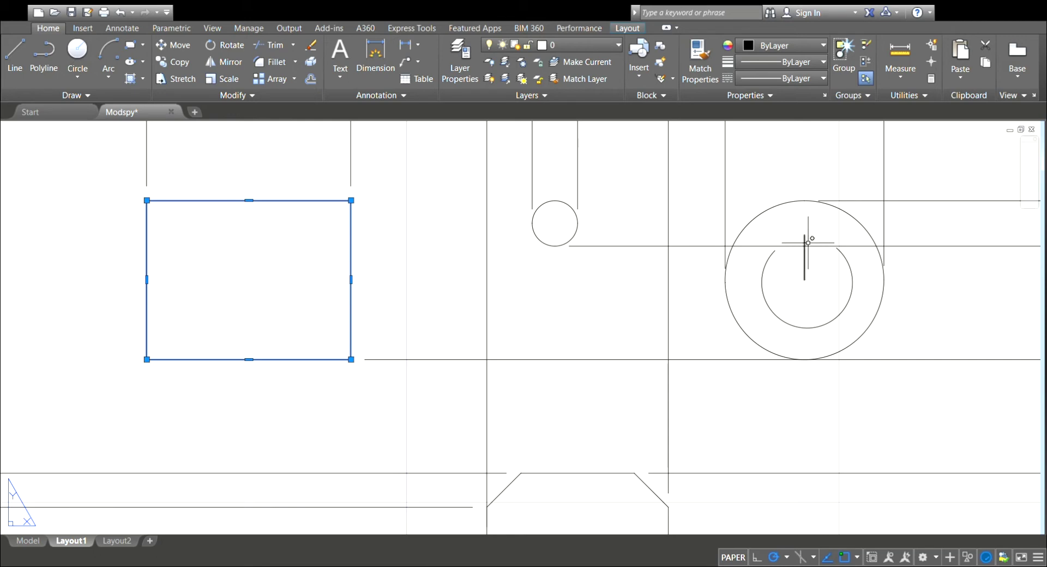
left_click(776, 252)
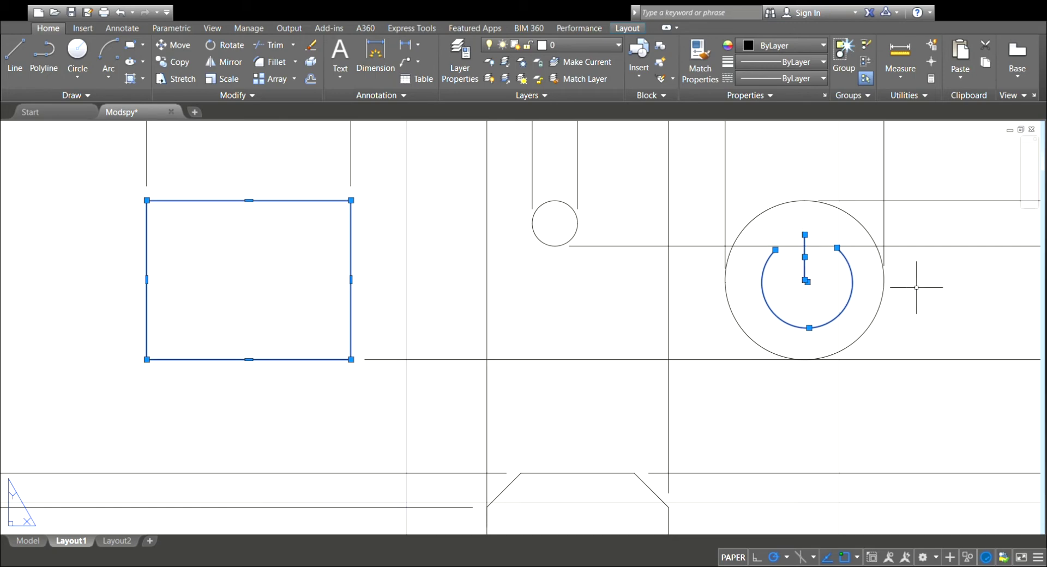
key("ctrl+z")
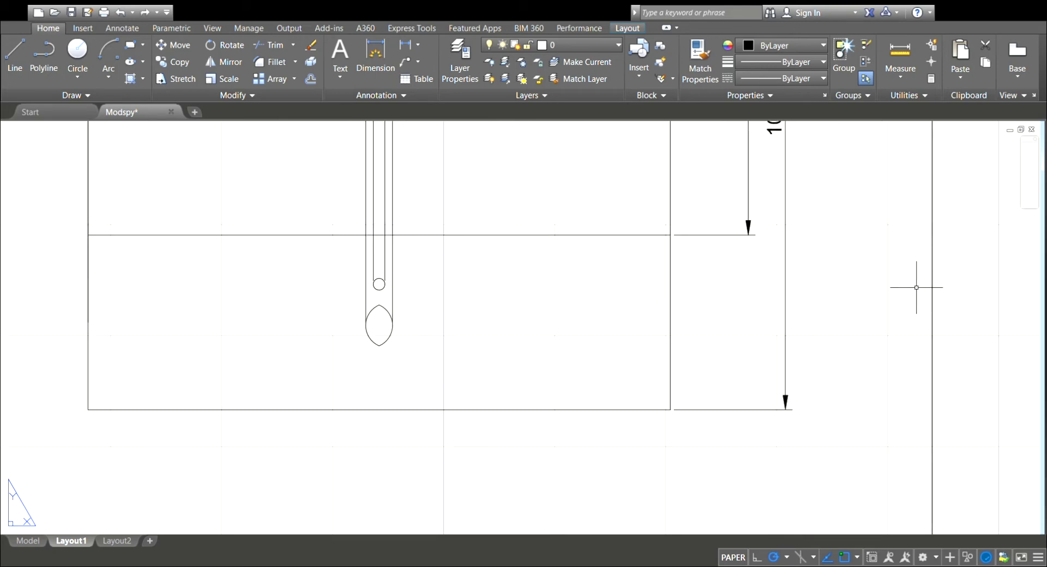
Examine the small shape with two chamfered upper corners below the circles in the last view.
scroll(820, 293, "down", 3)
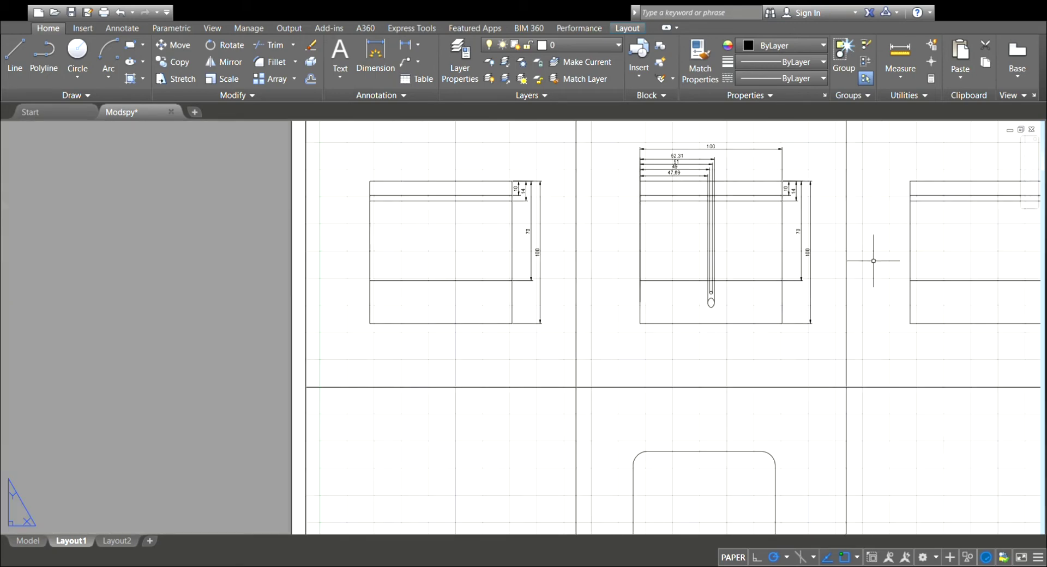
scroll(880, 266, "up", 3)
scroll(651, 272, "down", 5)
scroll(865, 270, "up", 3)
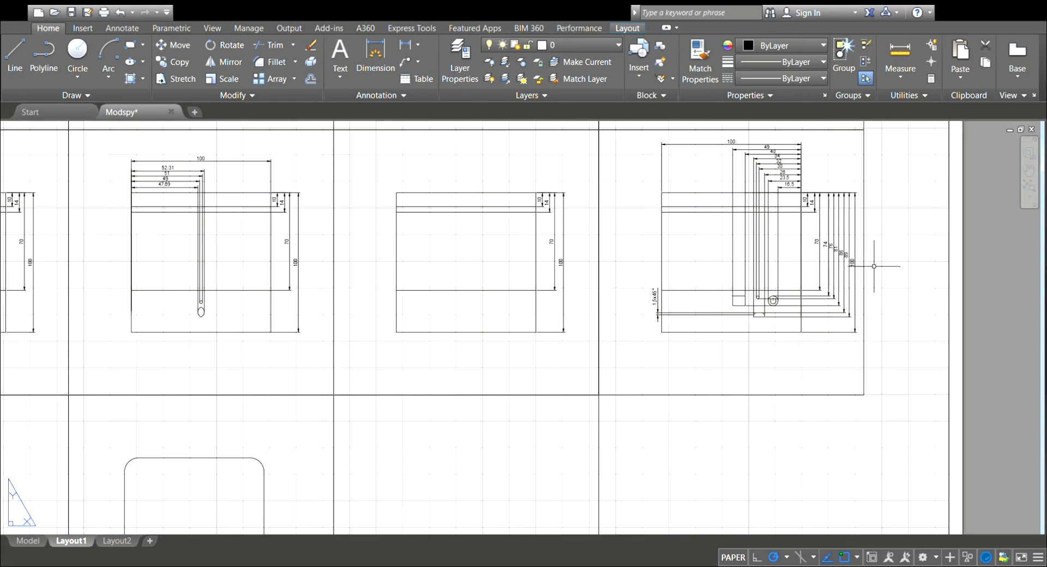
scroll(785, 355, "up", 2)
scroll(777, 263, "up", 2)
scroll(738, 144, "up", 2)
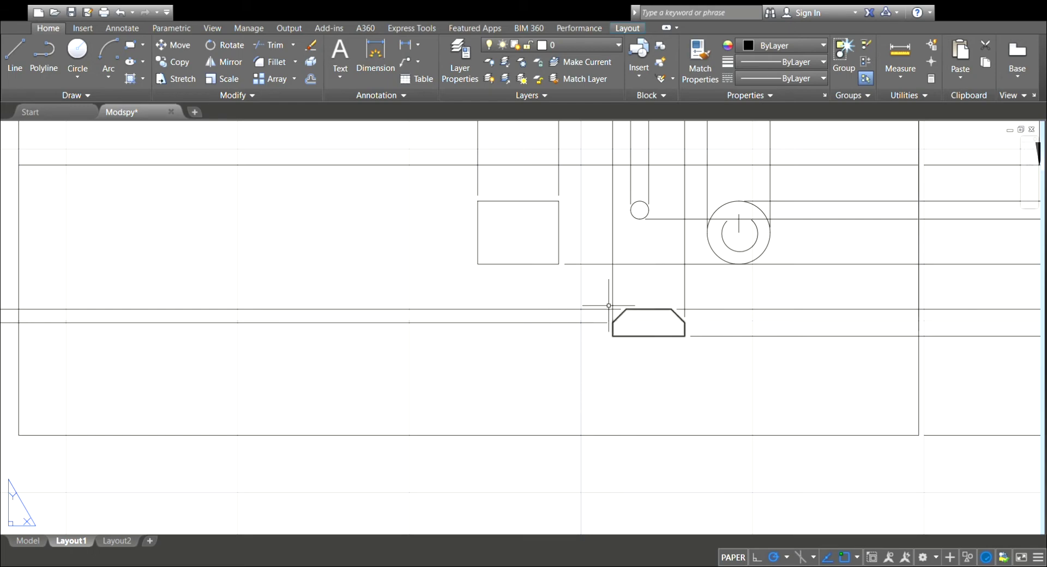
scroll(613, 312, "up", 6)
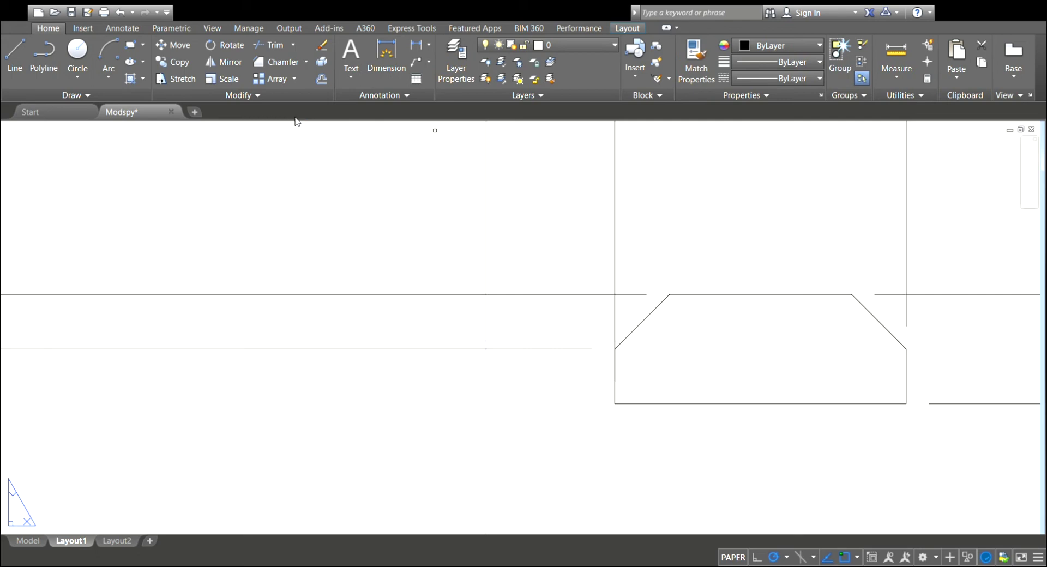
Chamfer the lower-left corner of the small rectangle beside the circles by about 1.5 at 45°.
scroll(354, 221, "down", 2)
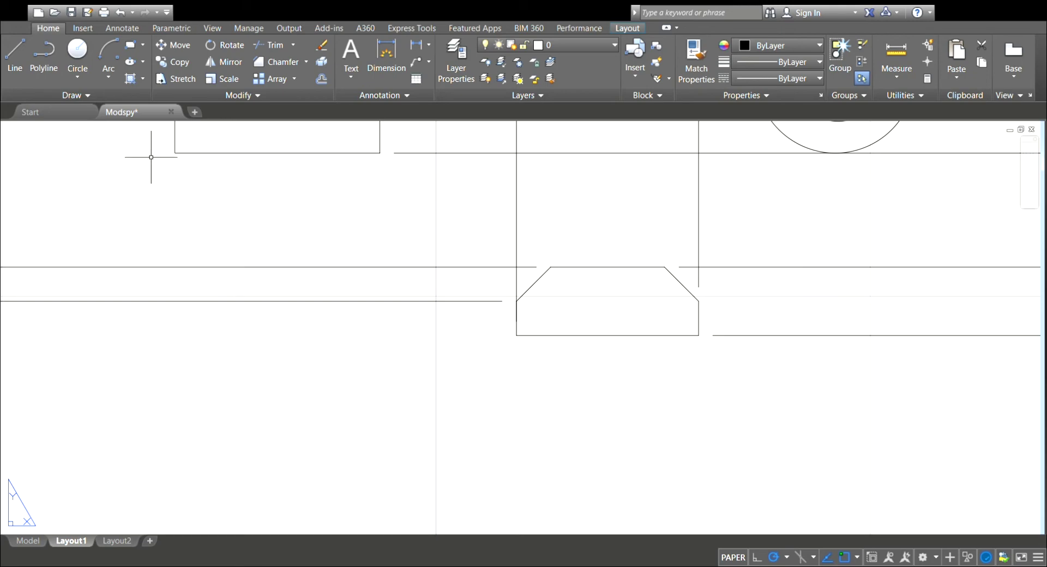
scroll(202, 382, "down", 2)
scroll(198, 311, "down", 3)
scroll(185, 196, "up", 5)
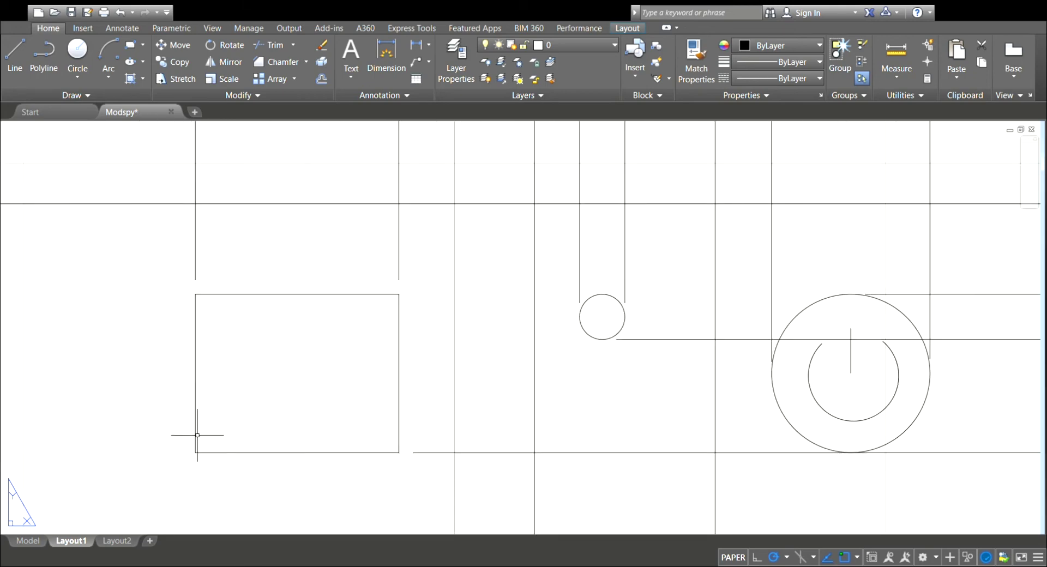
scroll(170, 461, "up", 2)
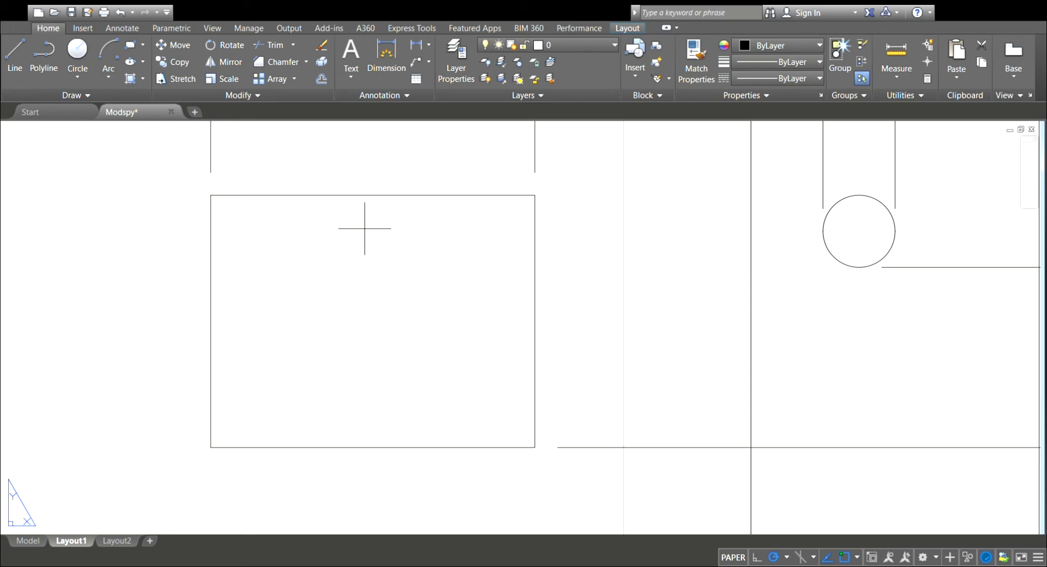
key("Return")
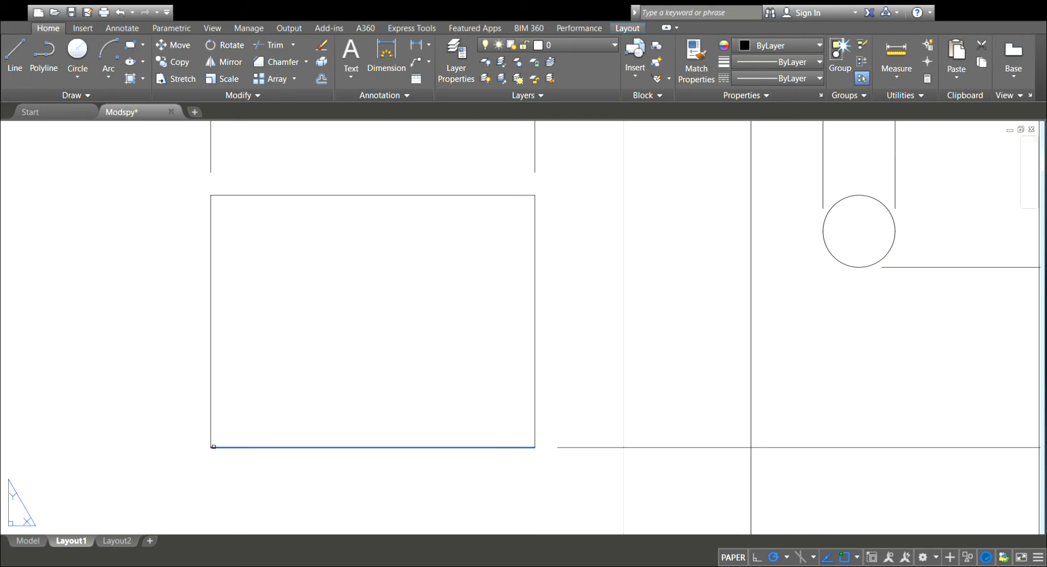
left_click(213, 439)
left_click(214, 359)
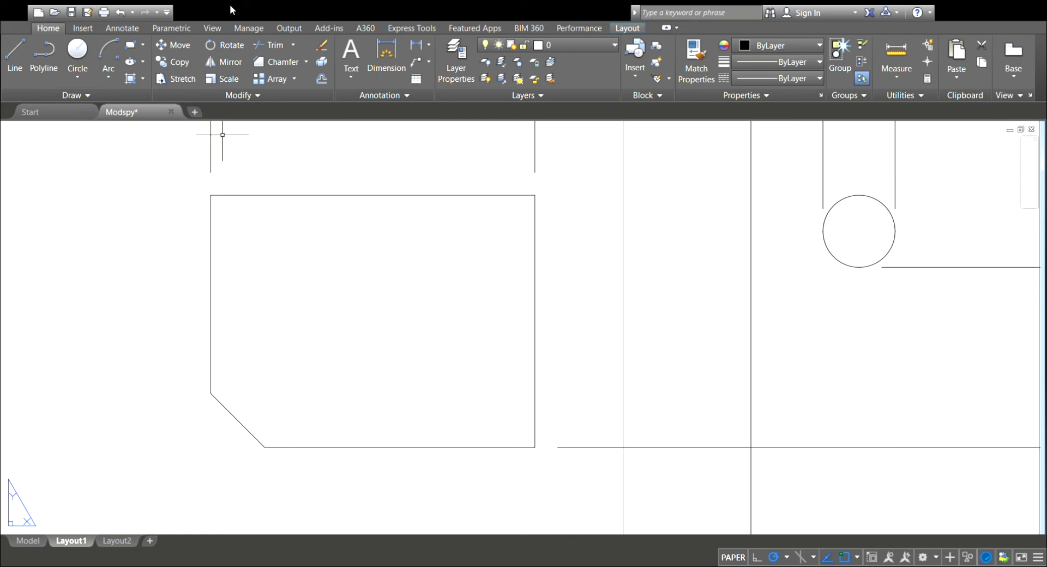
Restore the rectangle's square corner, draw a diagonal line across it between the former chamfer's endpoints, and undo the line.
left_click(82, 50)
left_click(211, 394)
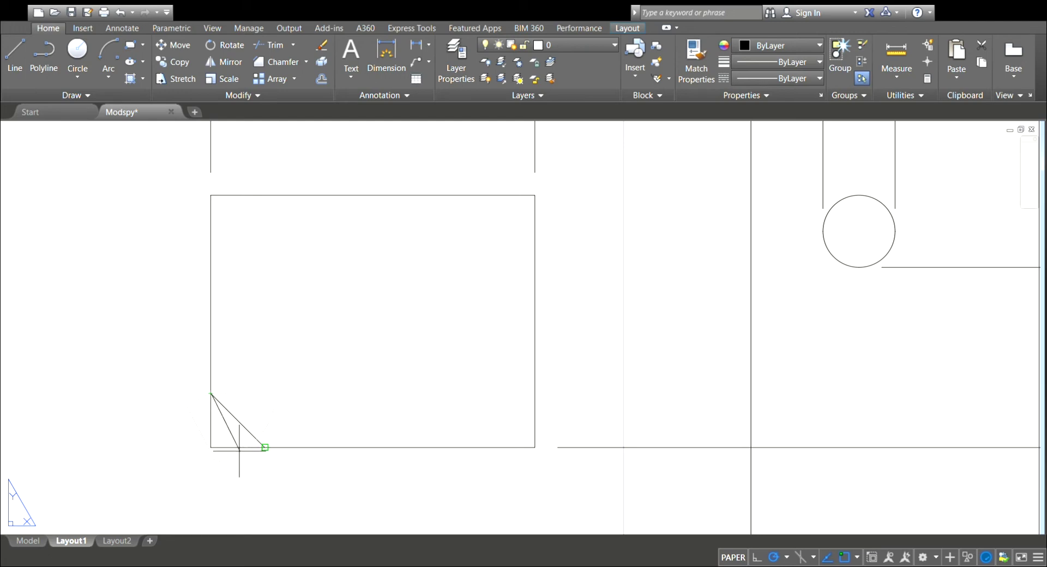
key("Escape")
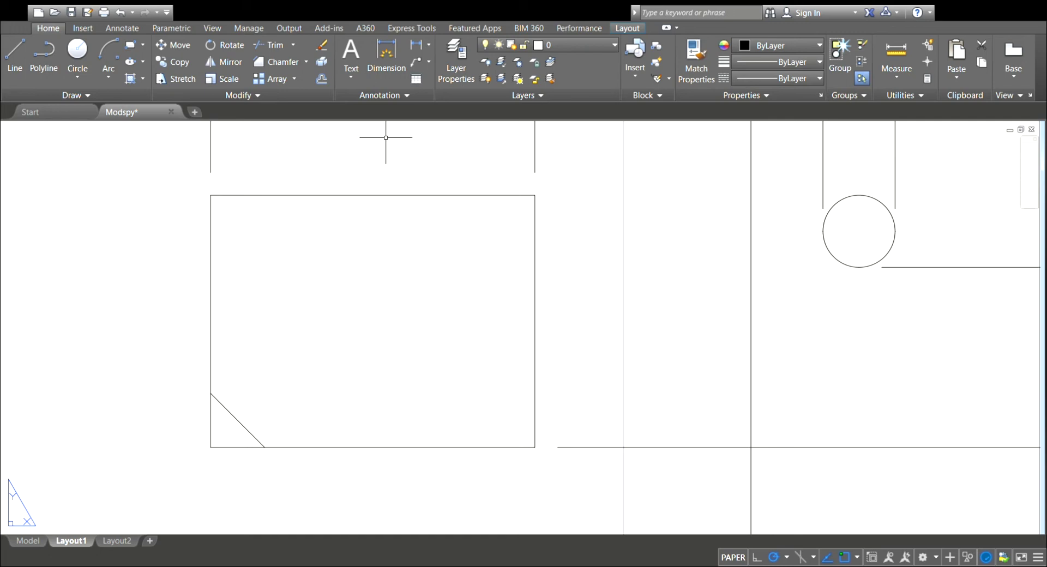
key("ctrl+z")
key("ctrl+z")
Examine the last view's small shapes, its vertical dimensions and the chamfer note beside its outline.
scroll(433, 367, "down", 2)
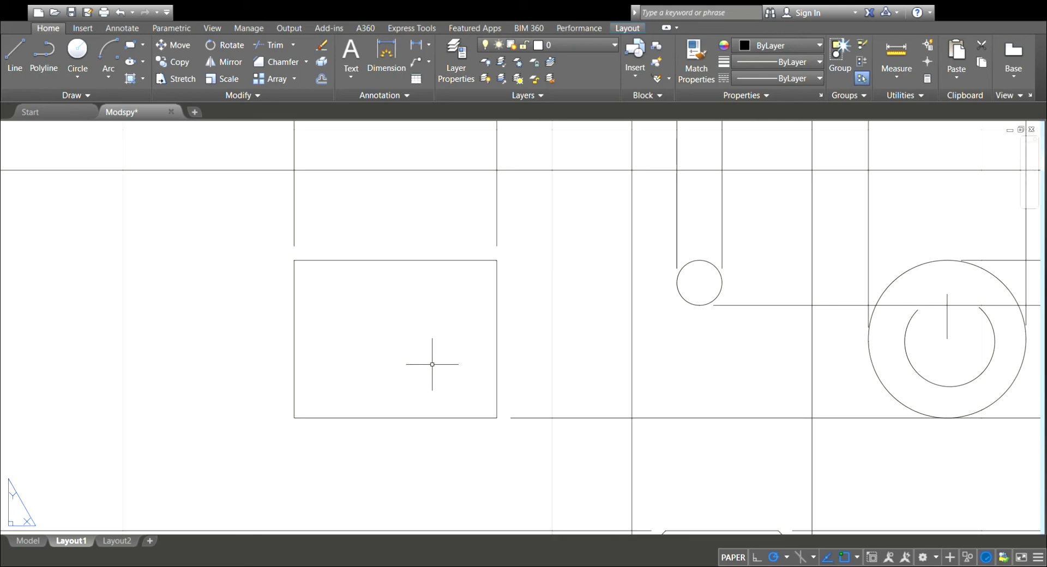
scroll(640, 391, "down", 4)
scroll(712, 485, "up", 3)
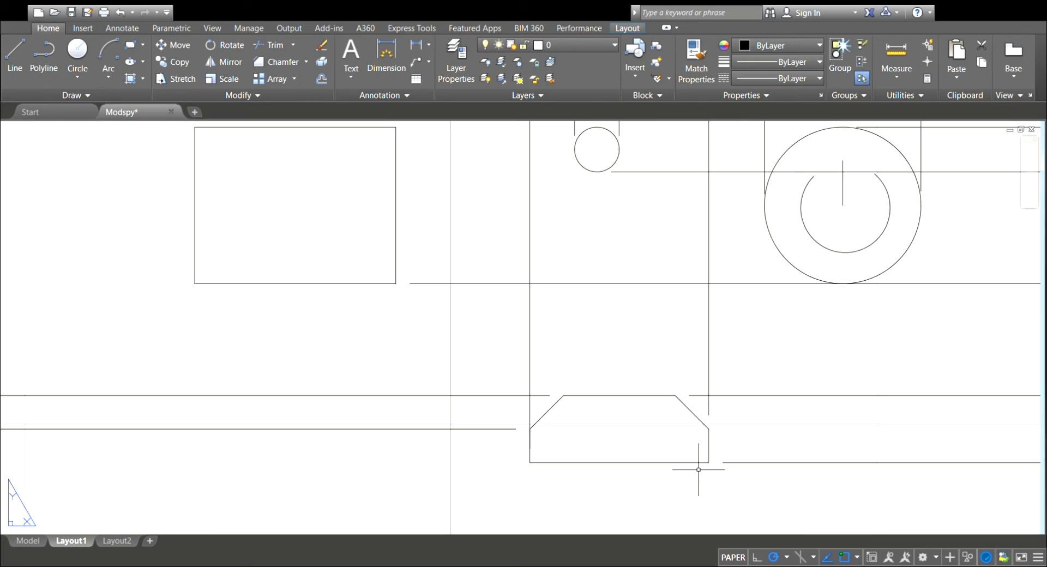
scroll(692, 460, "down", 1)
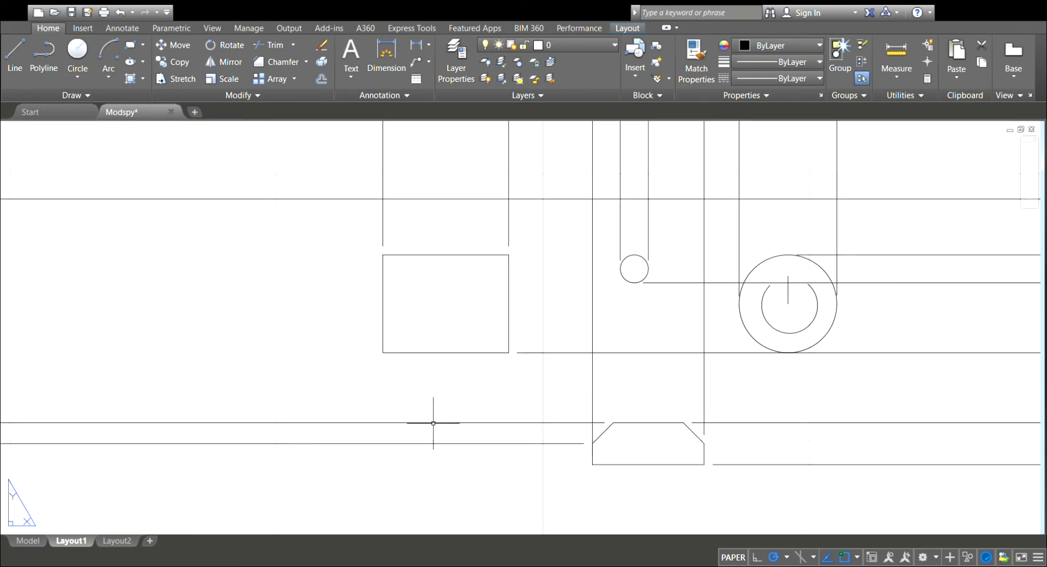
scroll(97, 345, "down", 5)
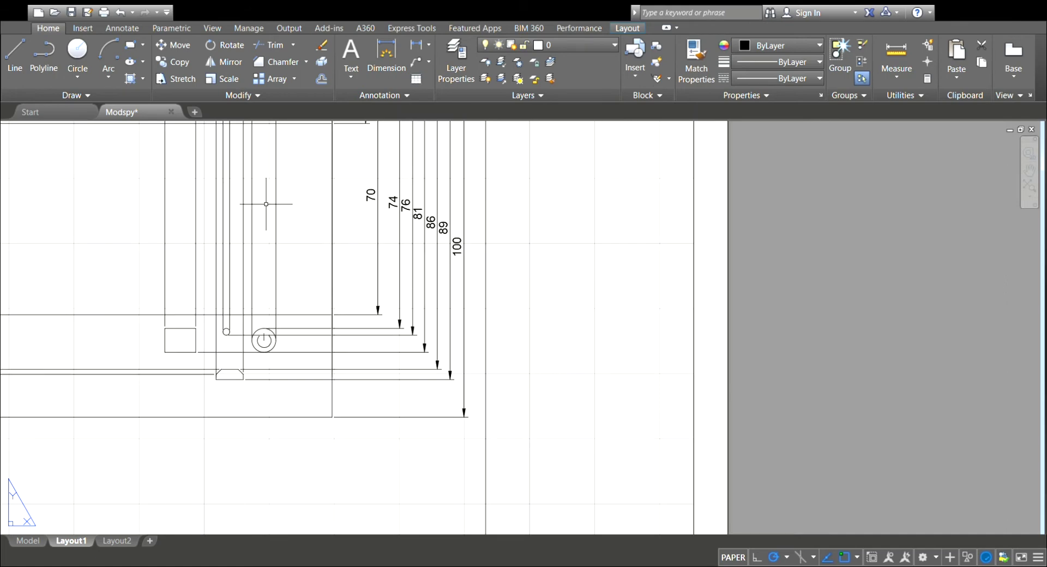
scroll(250, 273, "up", 2)
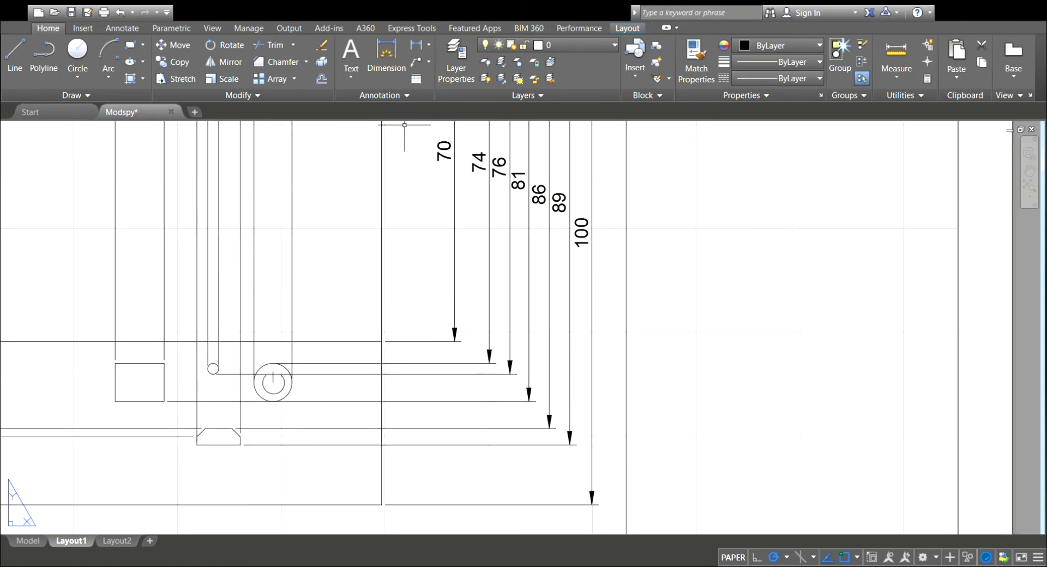
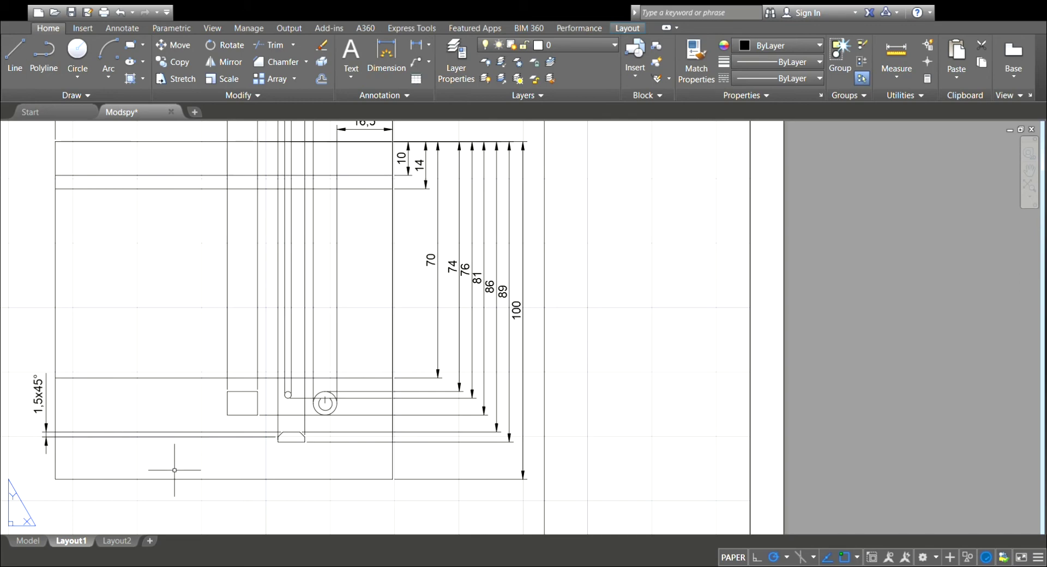
scroll(43, 433, "up", 2)
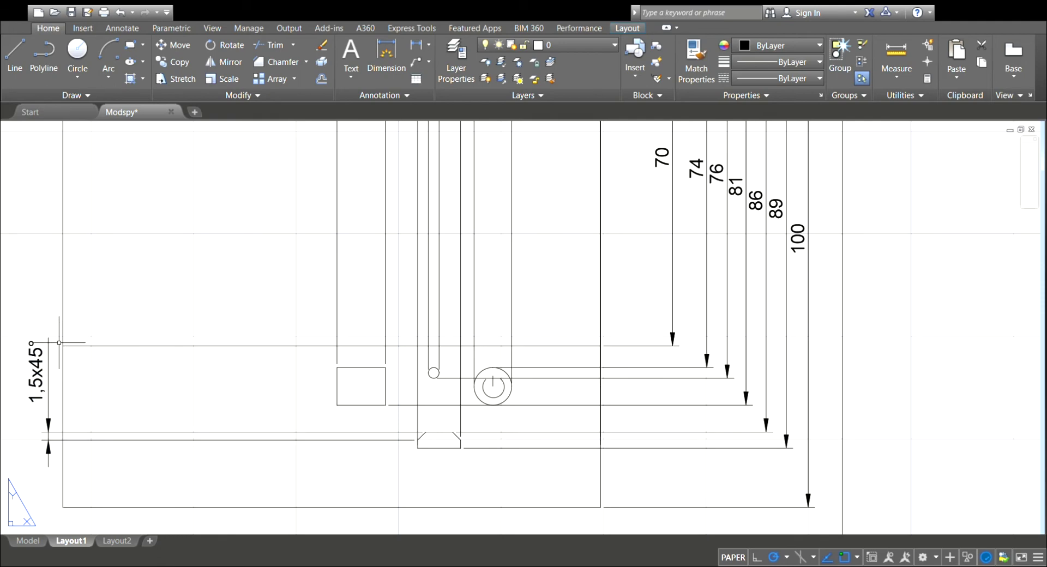
scroll(59, 343, "down", 2)
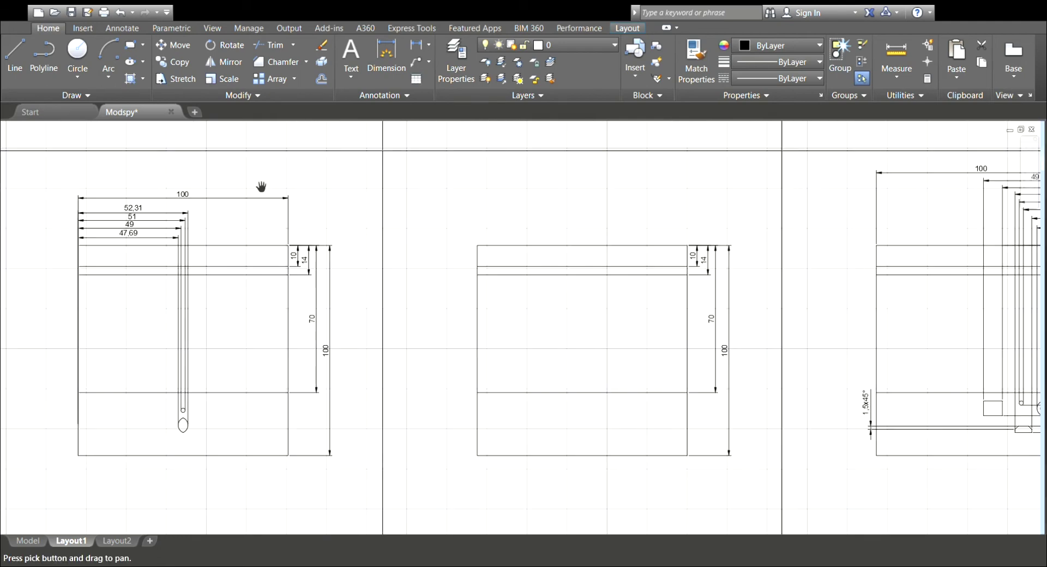
Draw a practice rectangle, wider than tall, in the empty frame beside the hatched rounded square of the top view.
scroll(261, 186, "down", 3)
middle_click_drag(234, 190, 402, 390)
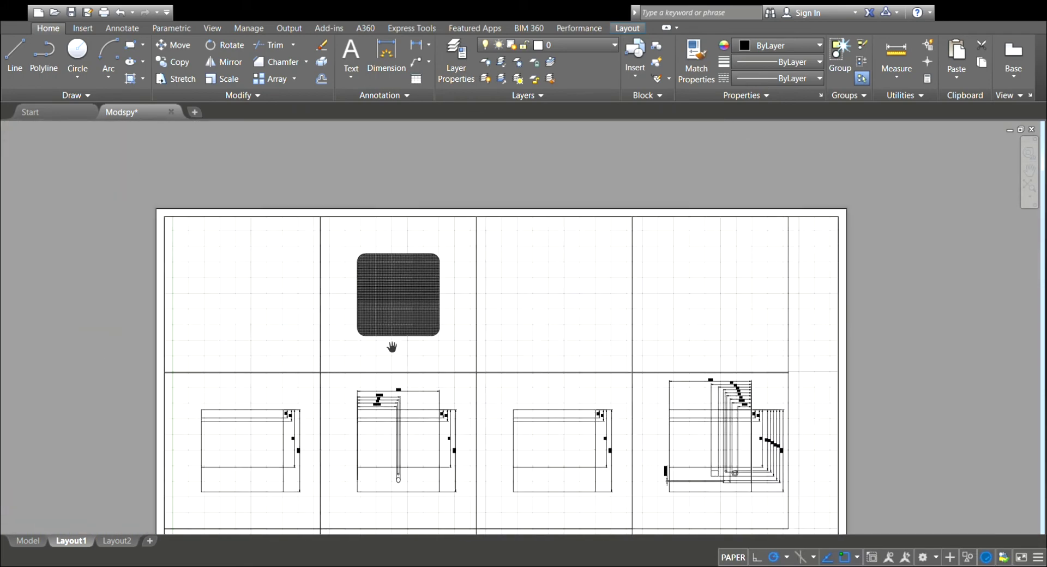
scroll(392, 343, "up", 3)
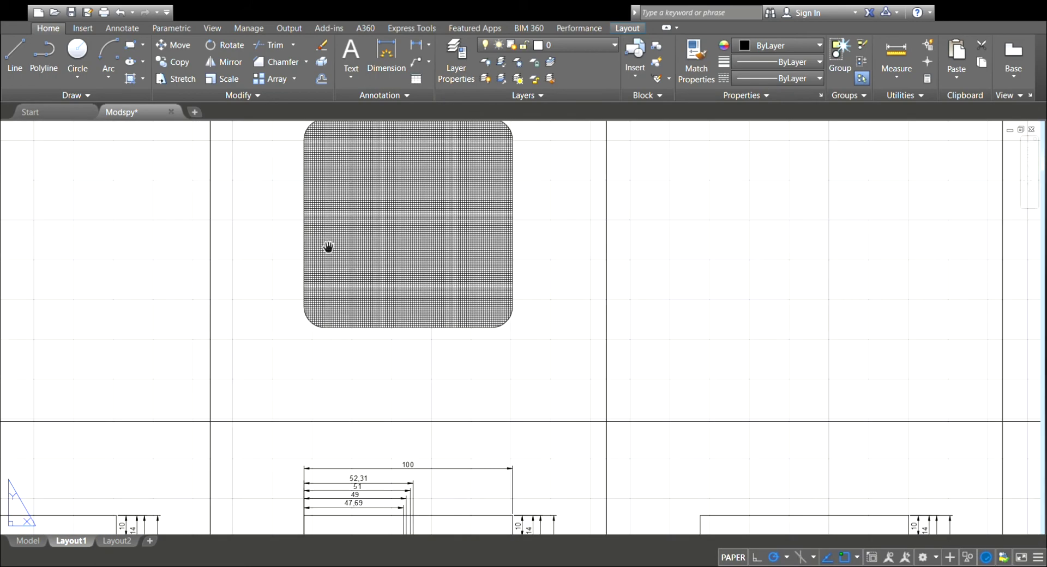
scroll(397, 323, "up", 2)
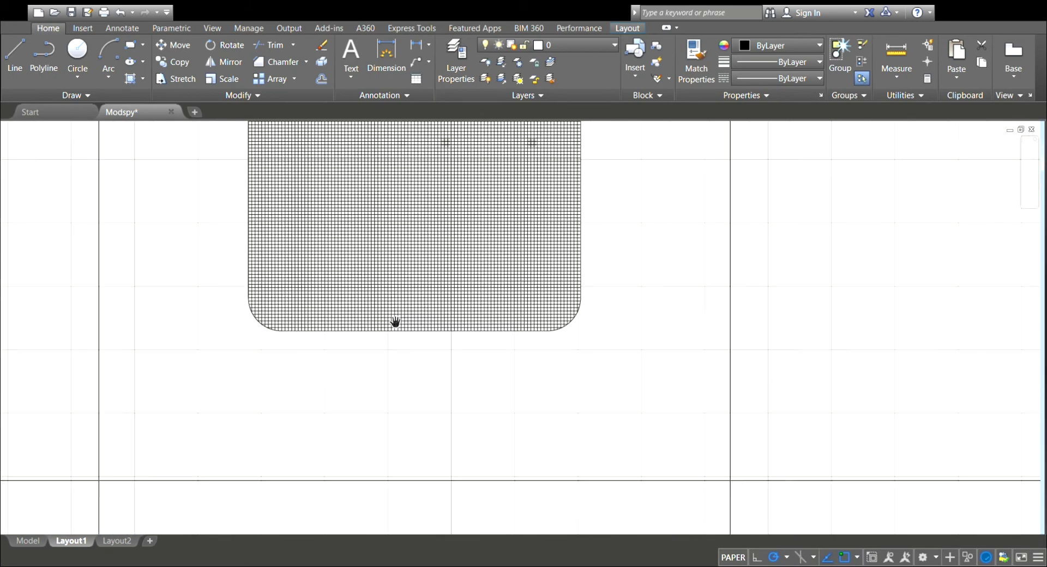
mouse_move(364, 286)
left_mouse_down()
mouse_move(365, 421)
mouse_move(366, 403)
left_mouse_up()
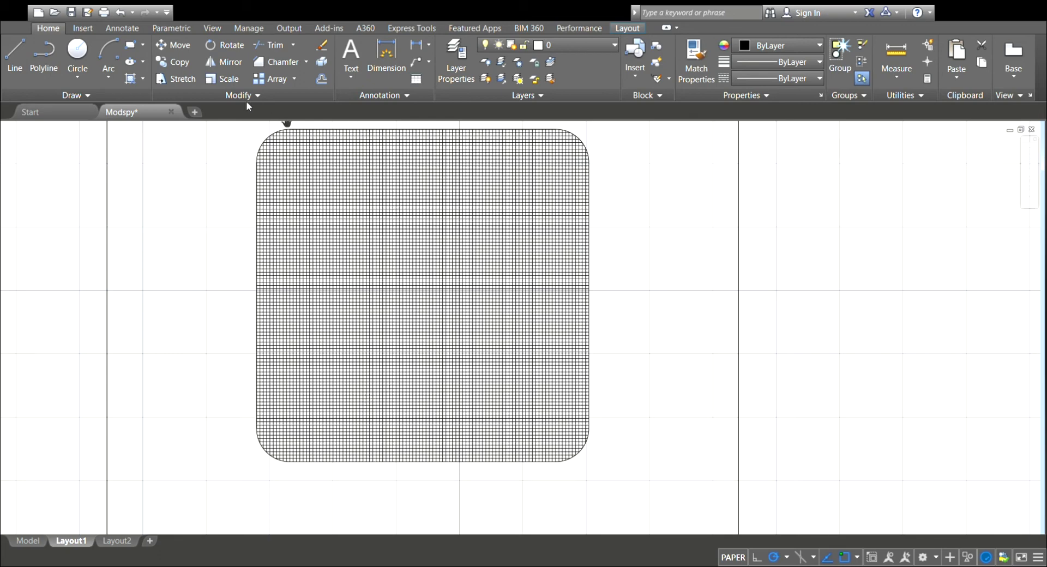
left_click(307, 67)
left_click(299, 84)
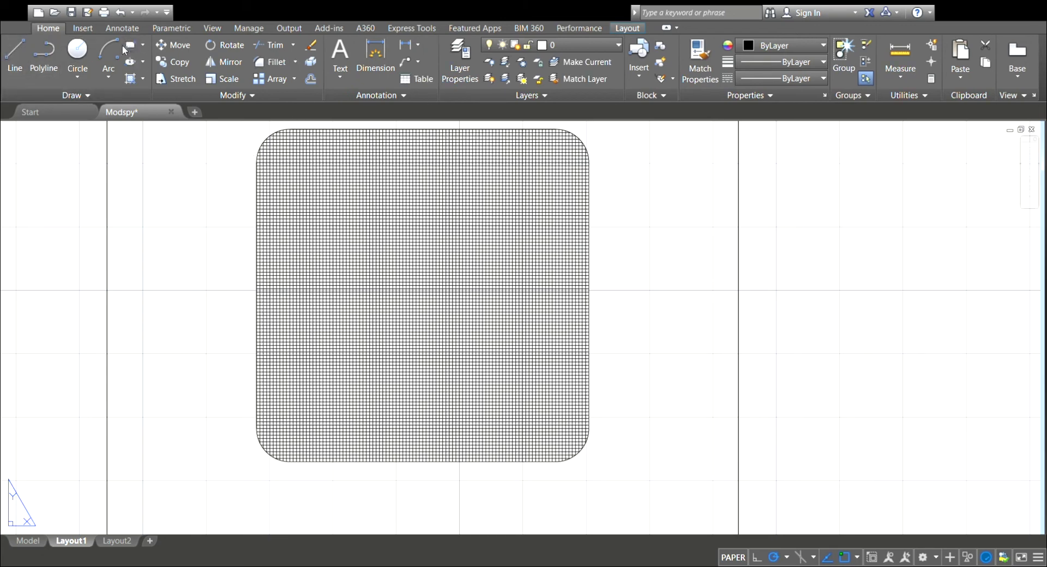
left_click(138, 50)
left_click(782, 204)
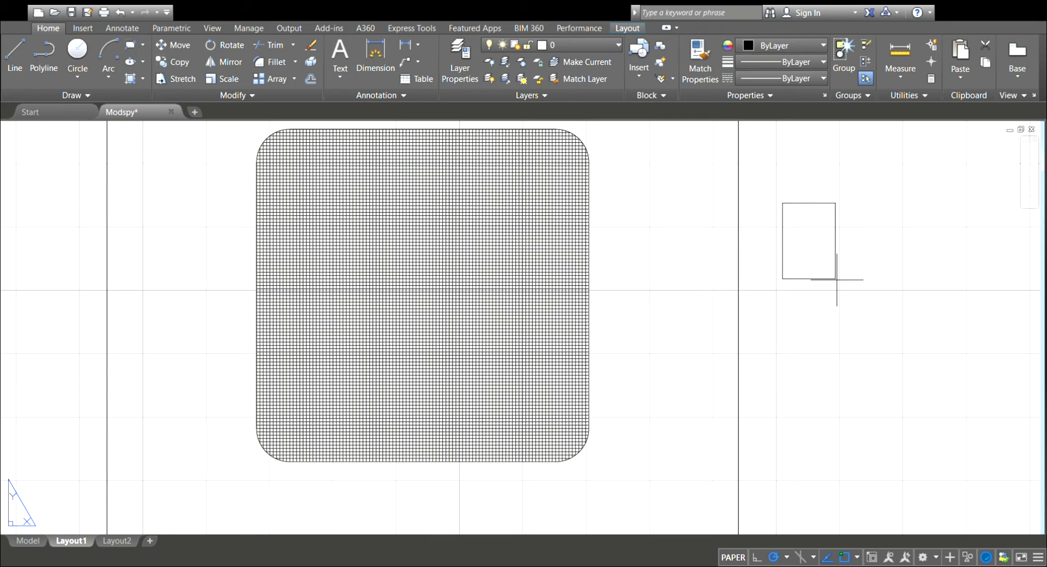
left_click(957, 325)
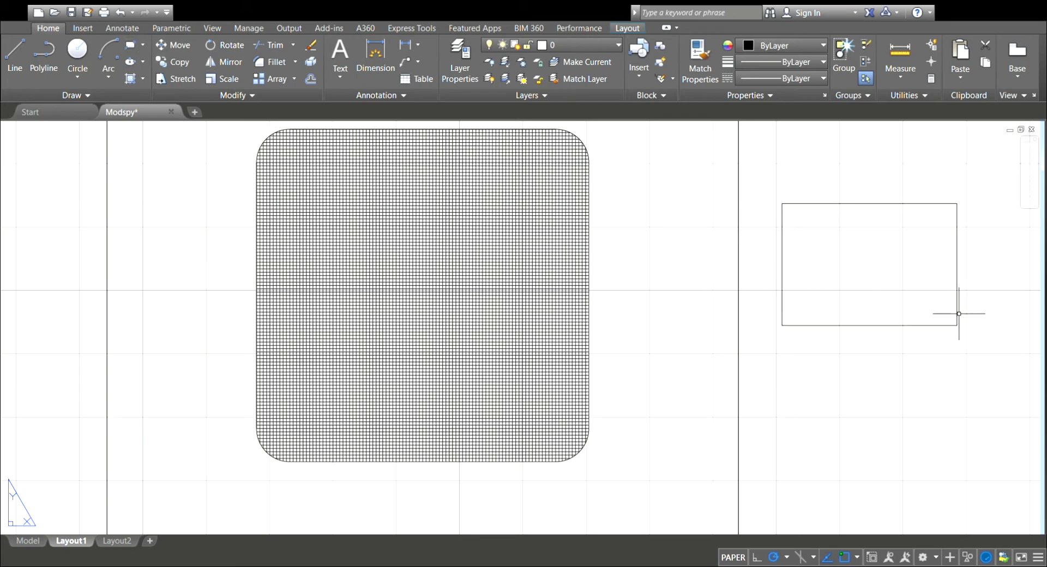
Fillet the upper-left corner of the practice rectangle with a small radius.
left_click(286, 63)
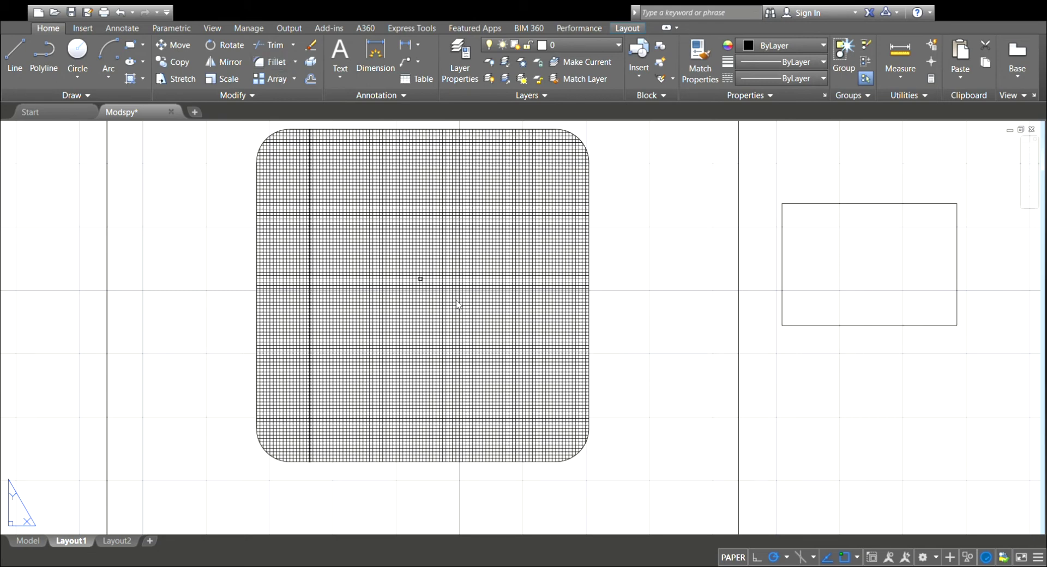
left_click(570, 527)
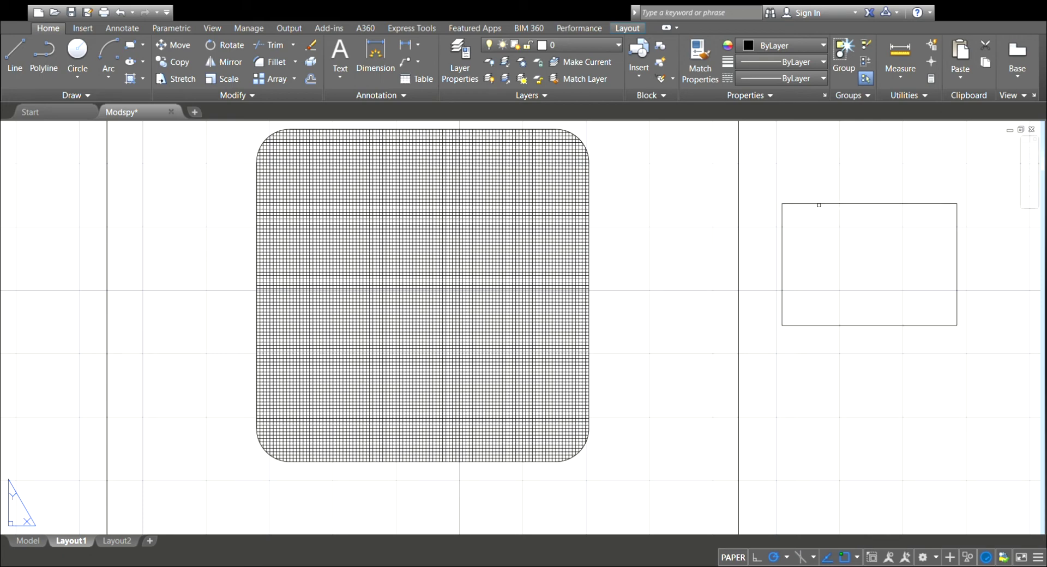
left_click(783, 223)
scroll(787, 188, "up", 4)
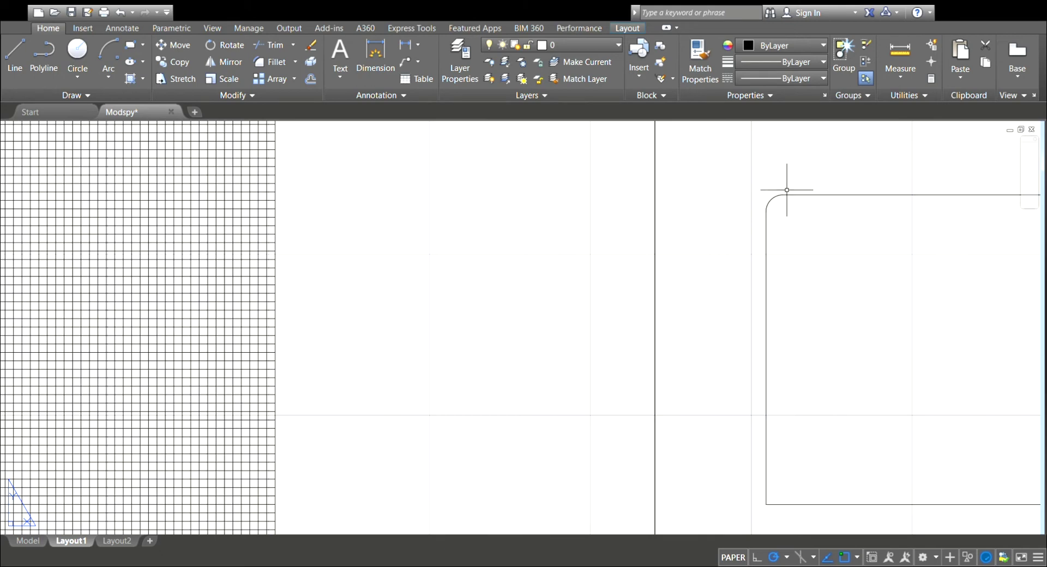
scroll(769, 229, "down", 4)
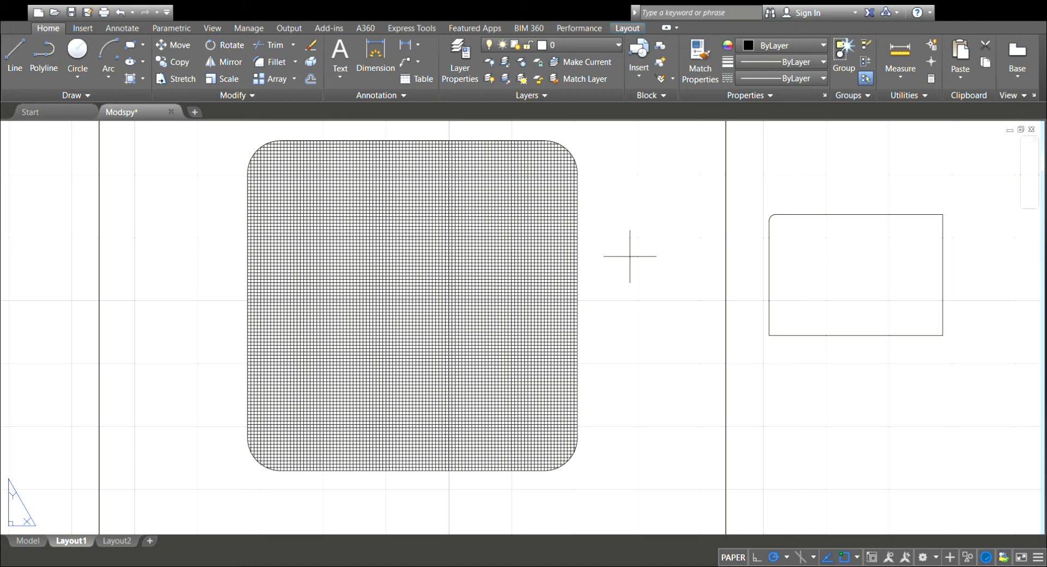
Fillet the lower-left corner of the practice rectangle with a much larger radius.
key("Return")
left_click(769, 329)
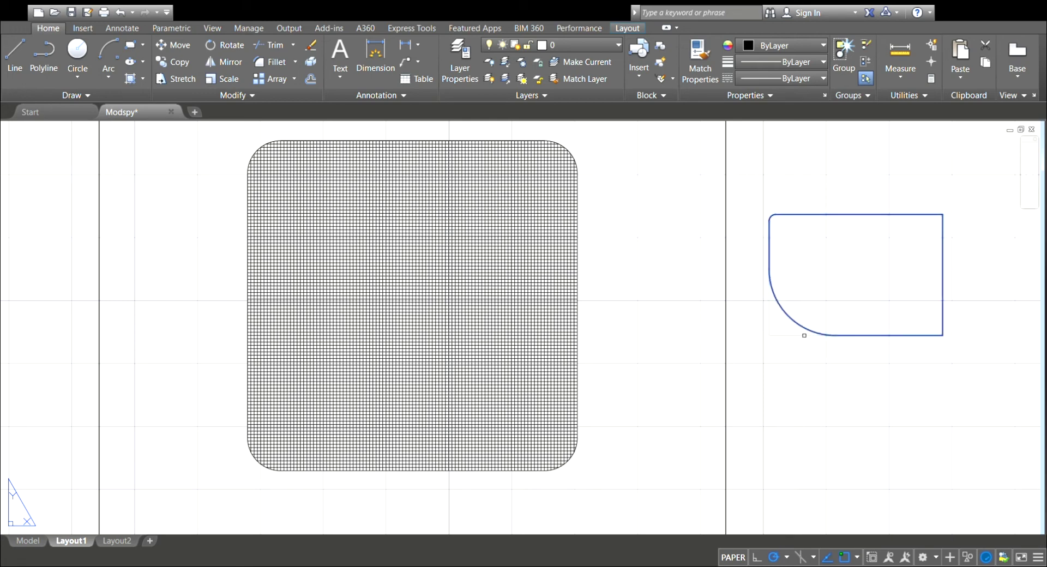
left_click(832, 333)
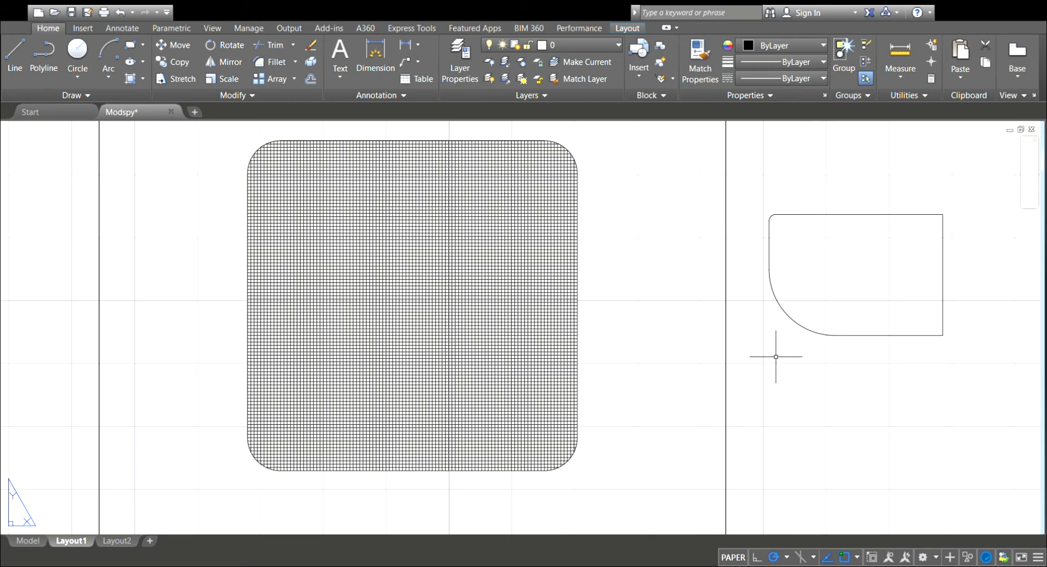
Draw a vertical and a horizontal line from the large fillet's endpoints so they meet in a square corner outside the arc.
left_click(19, 51)
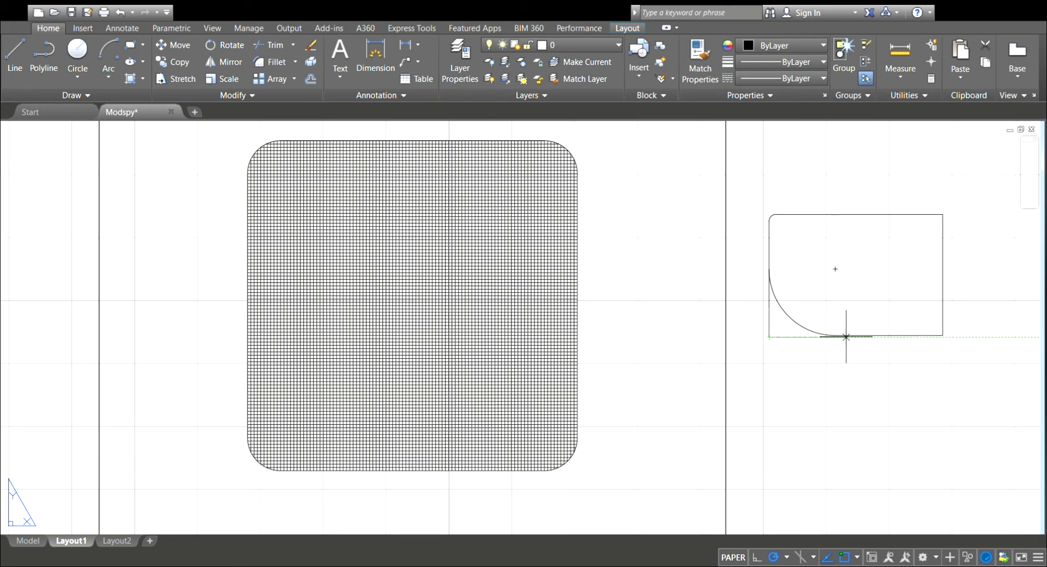
left_click(897, 337)
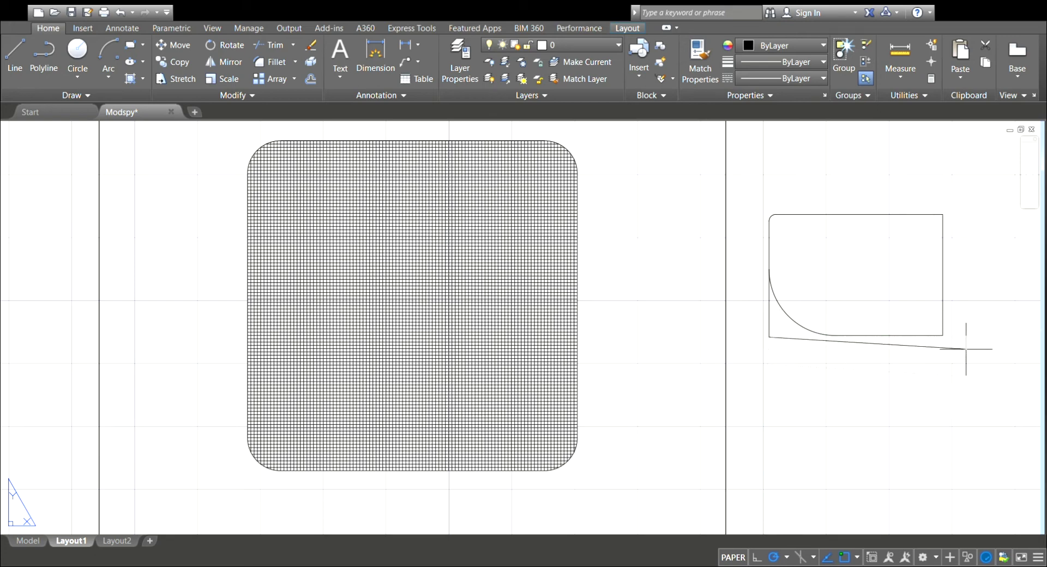
left_click(835, 335)
key("ctrl+z")
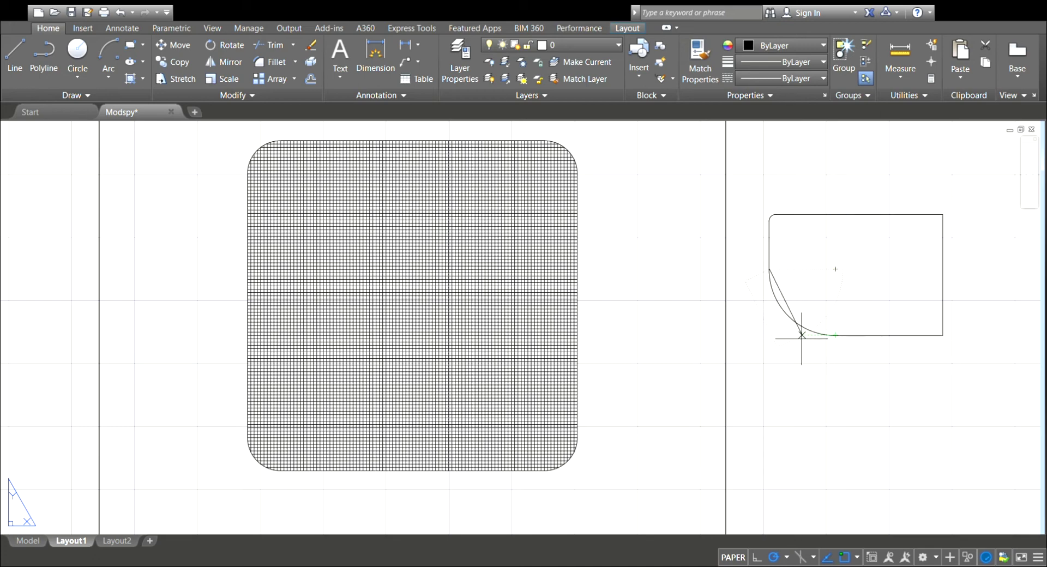
left_click(769, 335)
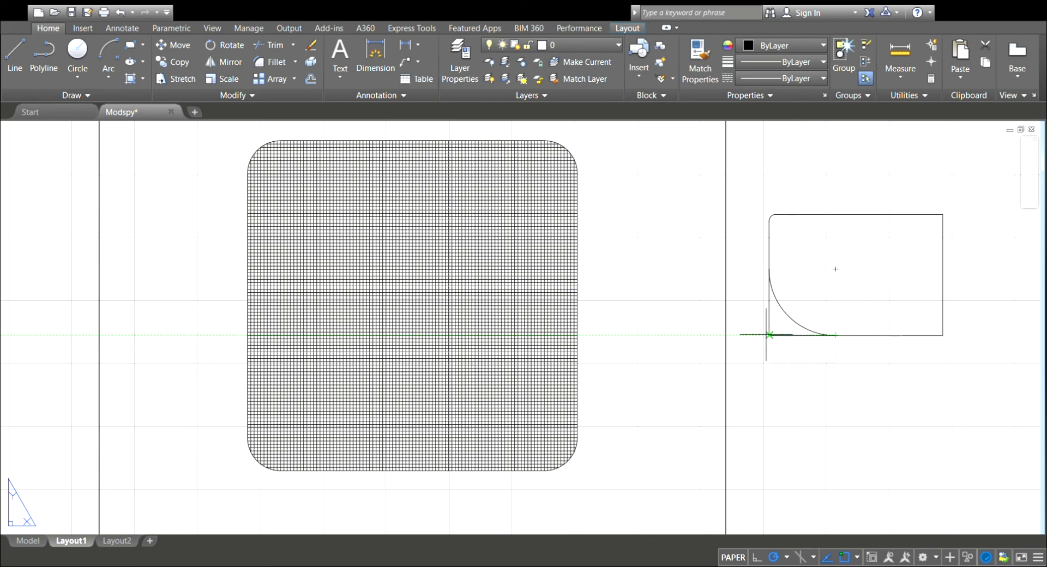
left_click(821, 334)
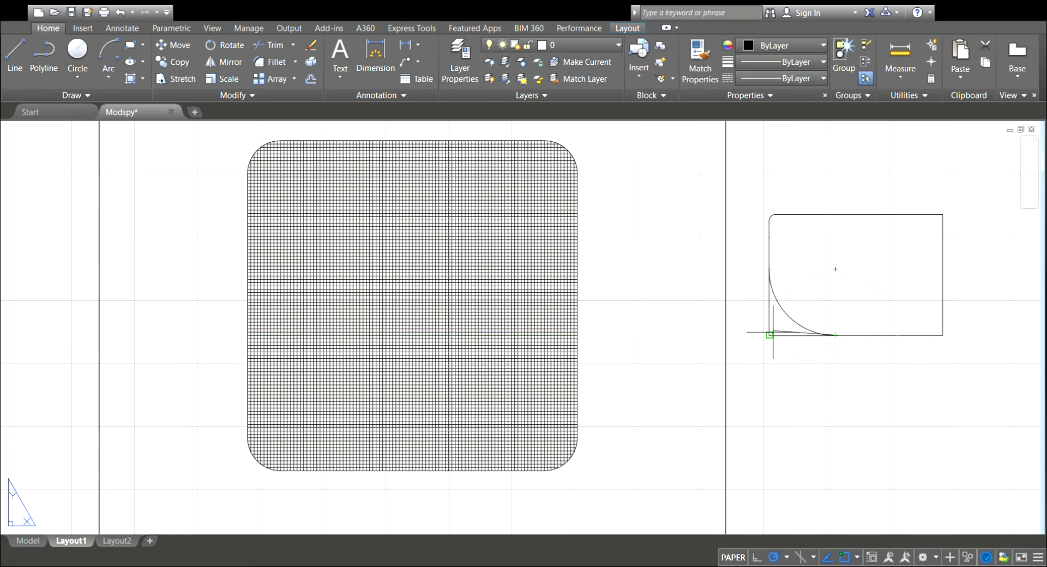
key("Return")
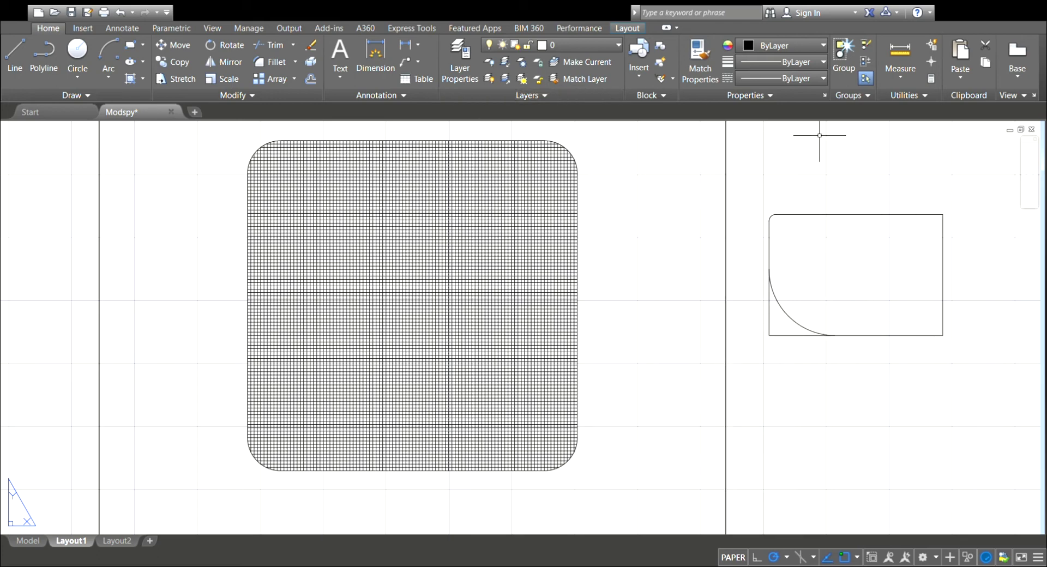
Delete the practice rectangle together with its rounded corners and the added corner lines.
left_click(846, 215)
left_click(770, 303)
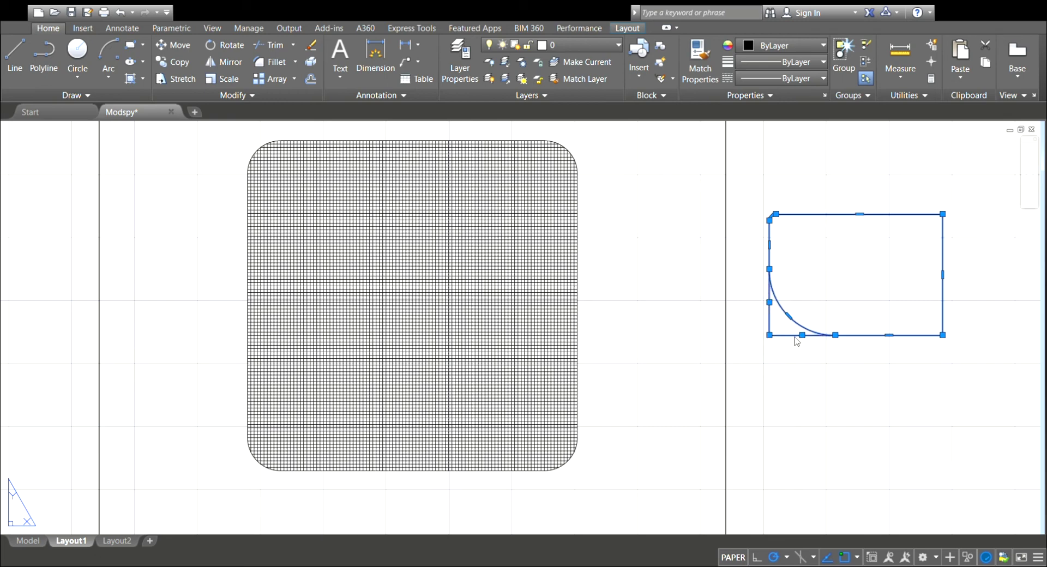
key("Escape")
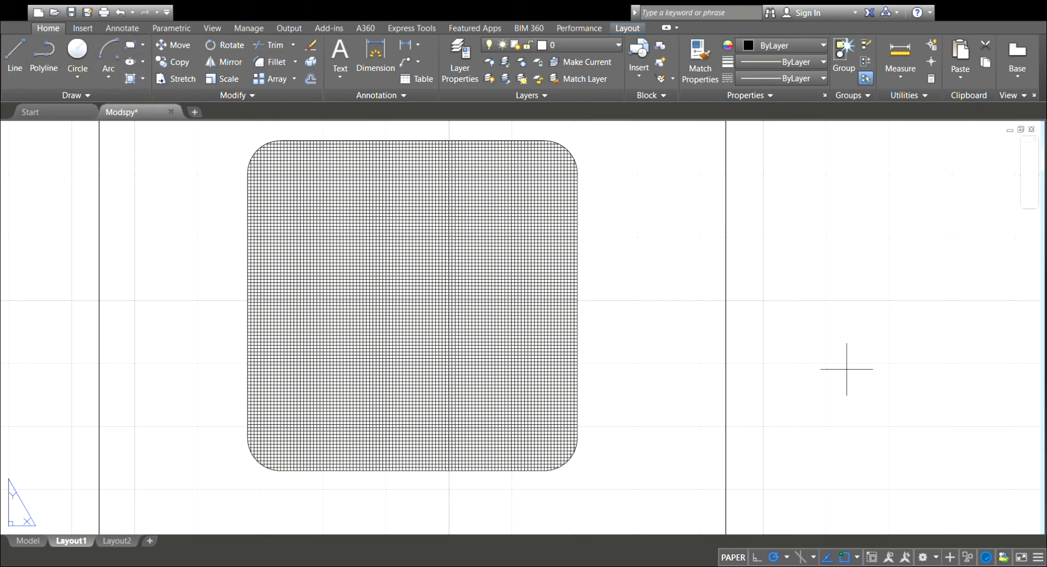
Draw a vertical line in the empty frame and array it rectangularly in 10 columns spaced 1 apart and 1 row.
left_click(768, 192)
left_click(768, 283)
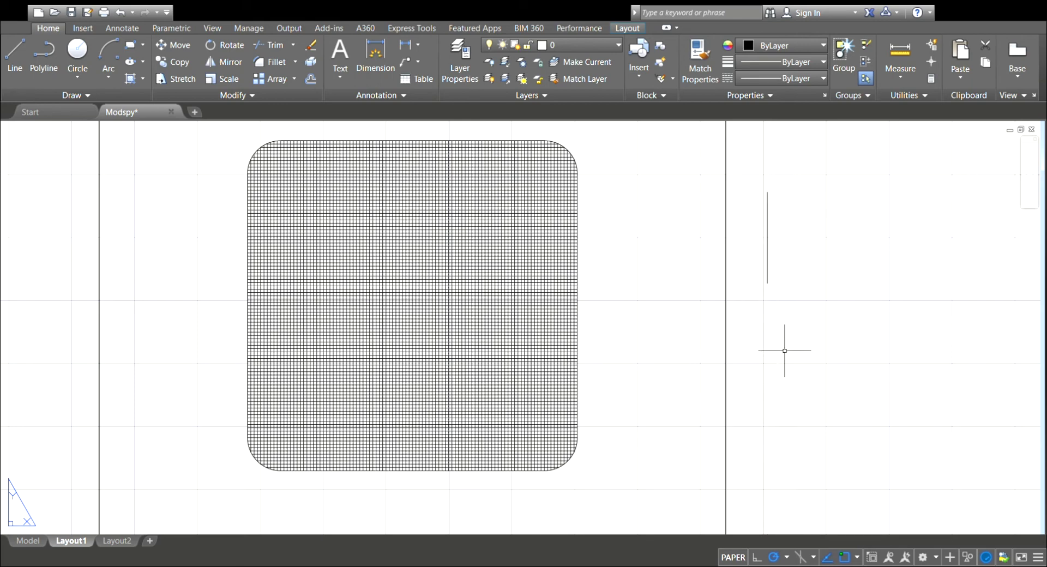
left_click(766, 250)
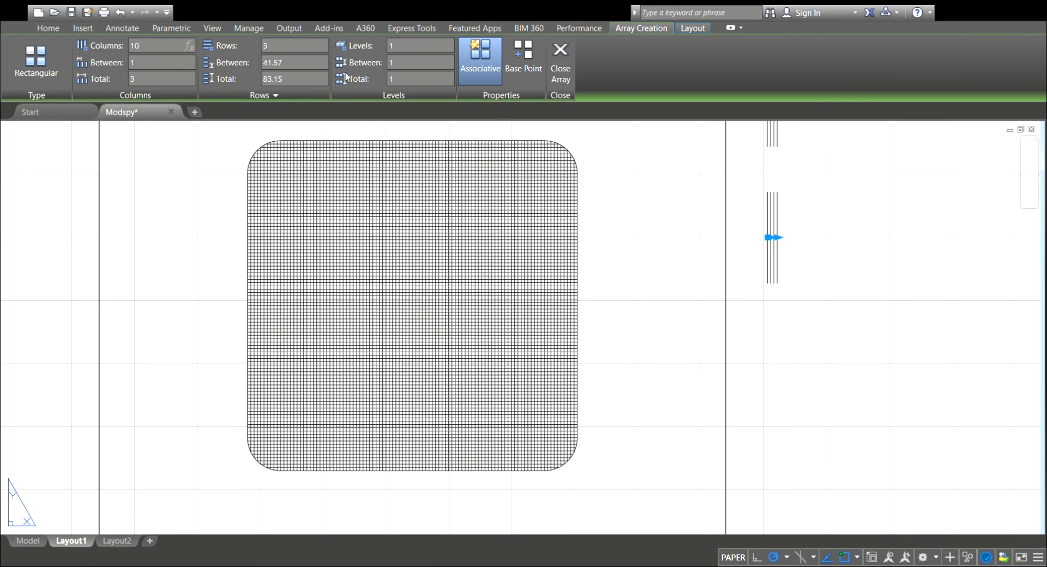
left_click(295, 53)
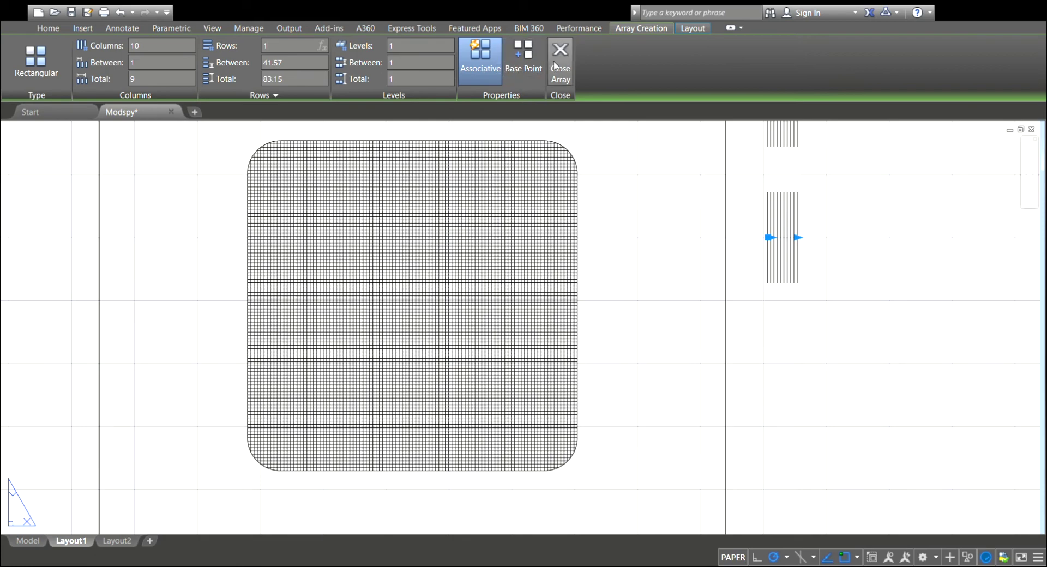
key("Return")
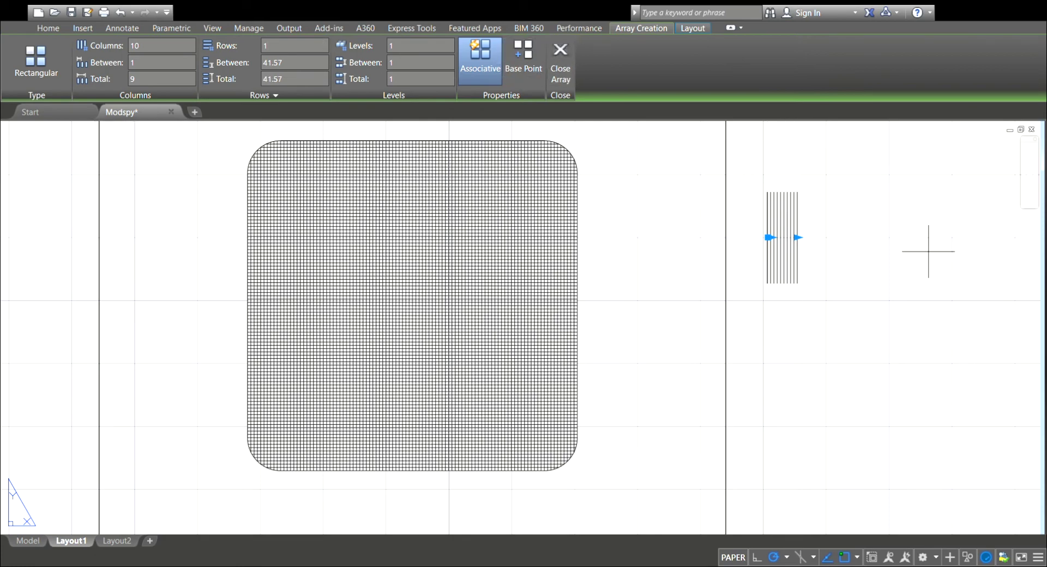
Set the line array's column spacing to 3 and finish the array.
scroll(841, 217, "up", 3)
scroll(692, 166, "up", 2)
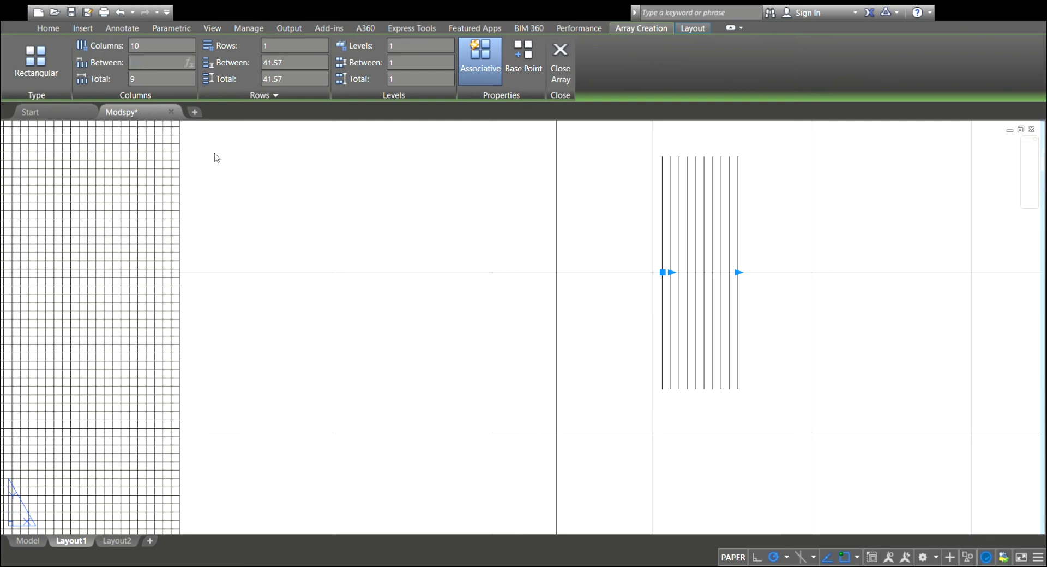
key("Return")
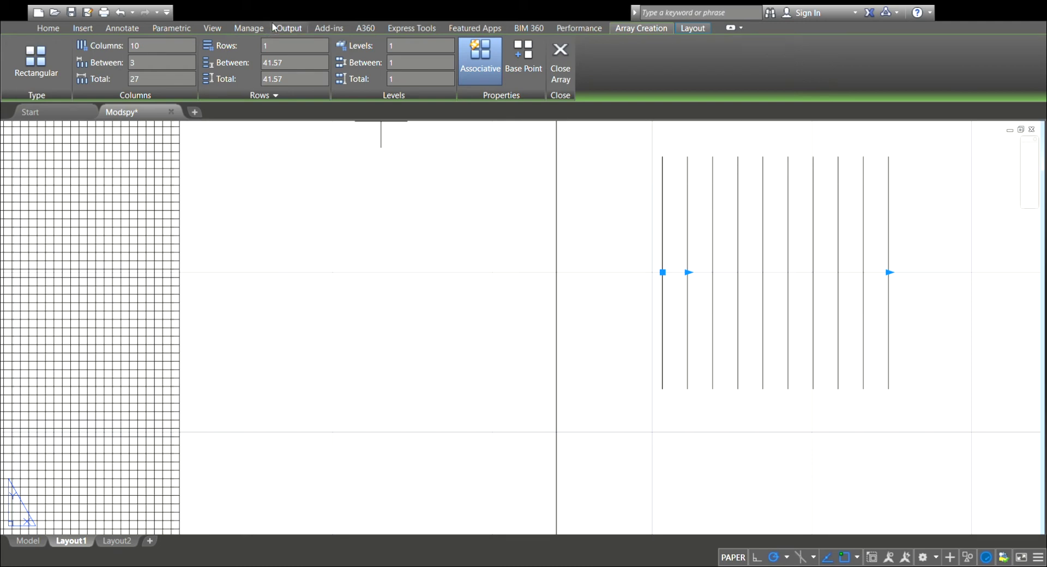
key("Return")
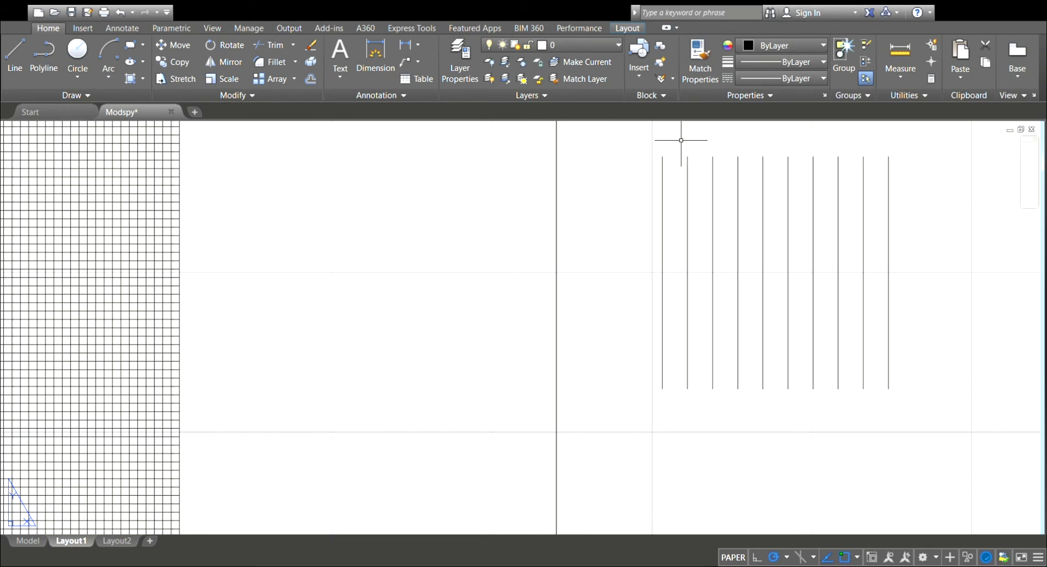
Dimension the overall width of the line array from its first to its last line, above the lines.
left_click(682, 157)
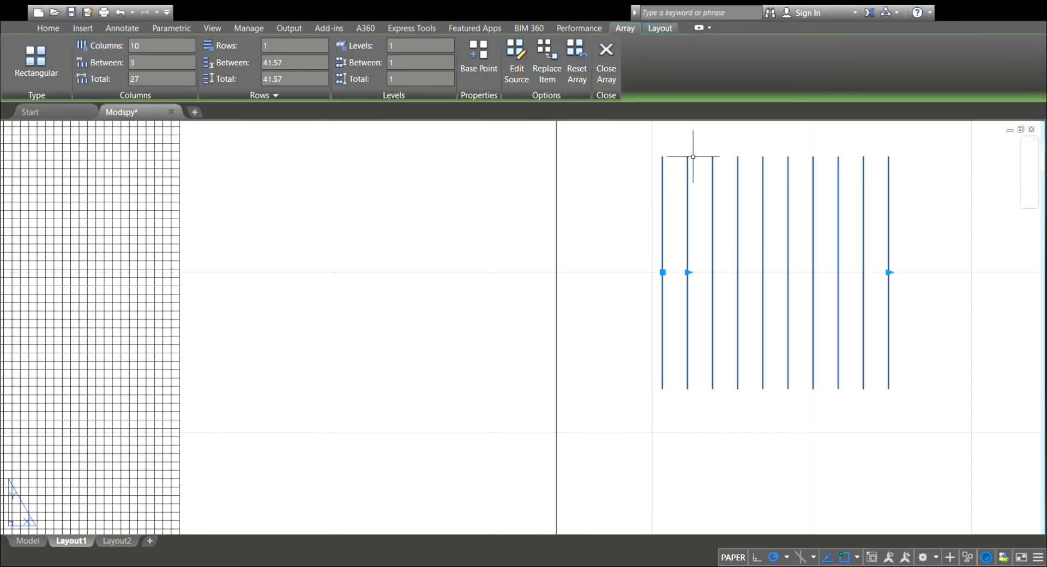
left_click(278, 157)
left_click(238, 197)
key("Escape")
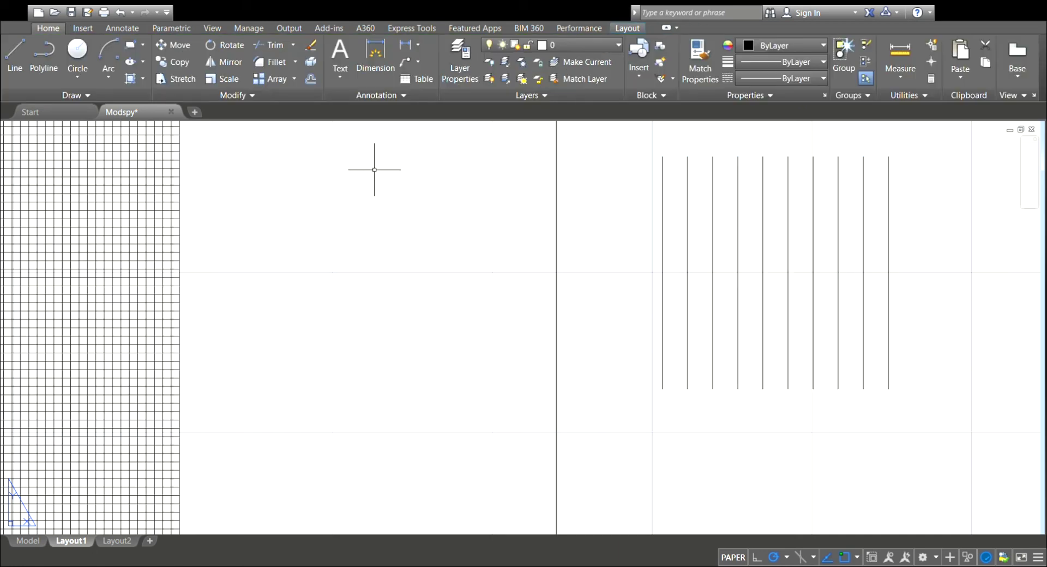
left_click(413, 43)
left_click(662, 156)
left_click(888, 156)
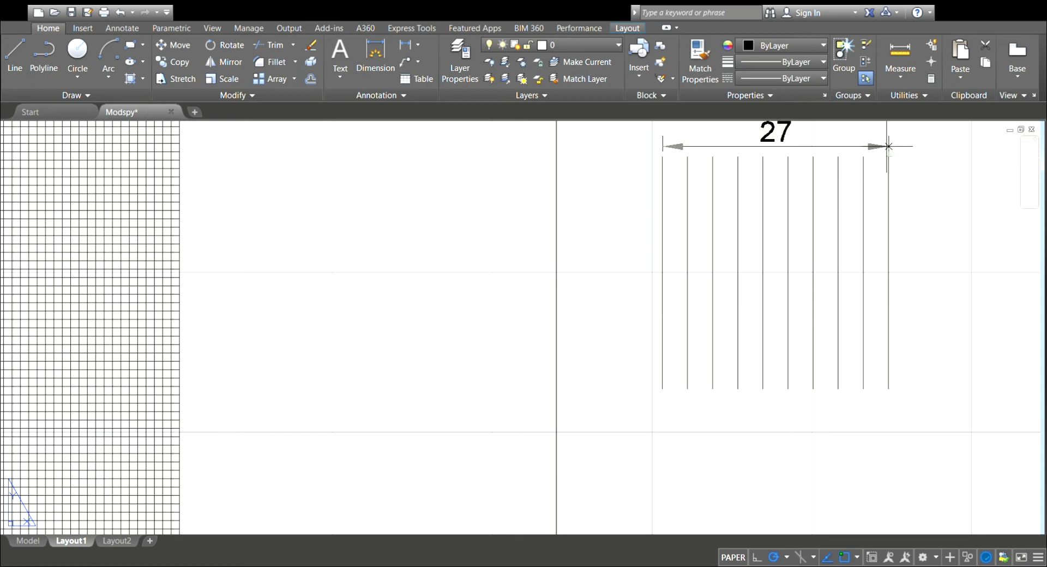
left_click(885, 142)
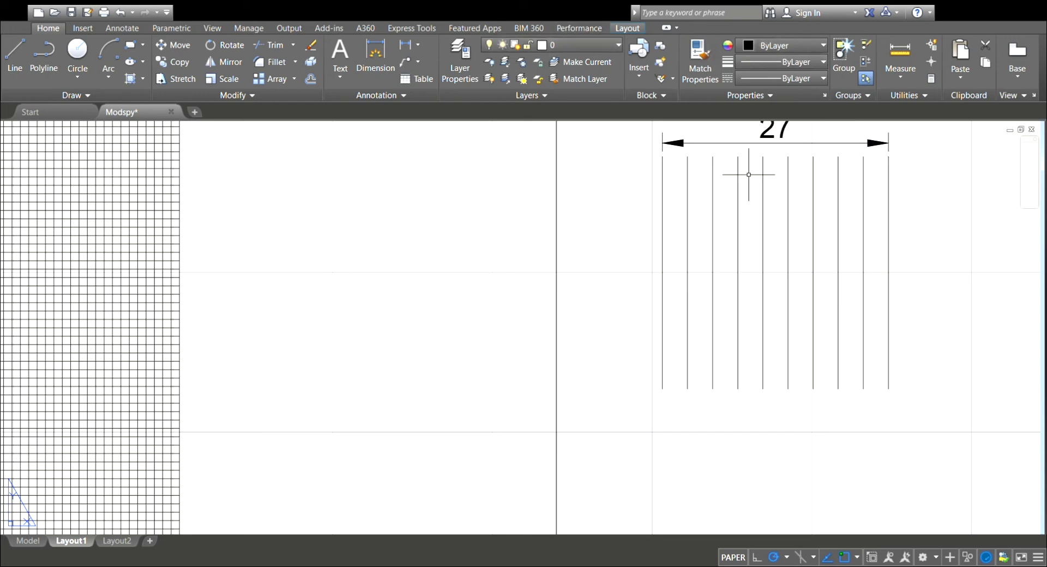
Delete the line array and its width dimension.
left_click(738, 179)
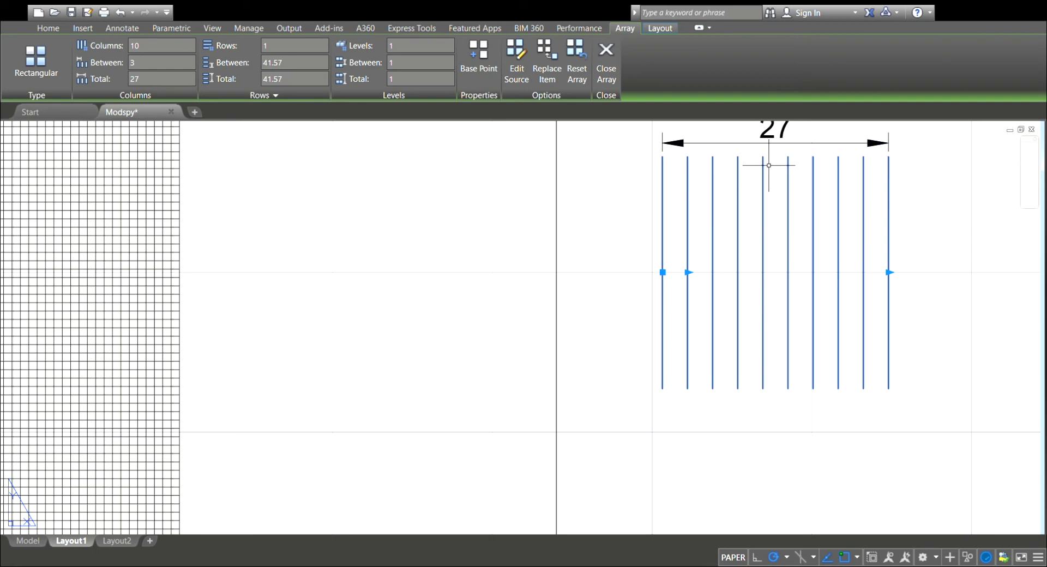
scroll(318, 232, "down", 1)
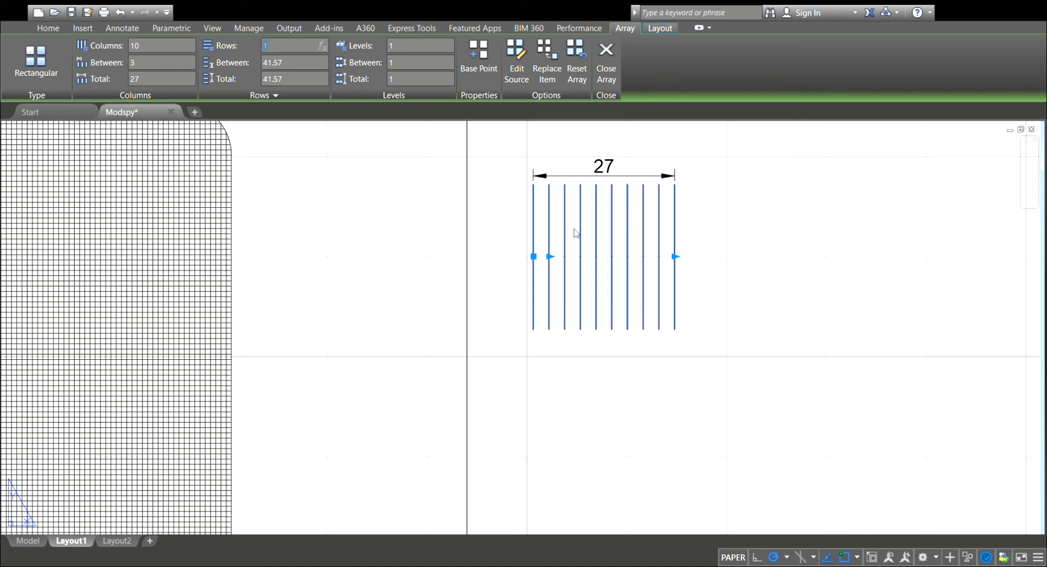
scroll(560, 227, "down", 1)
key("Return")
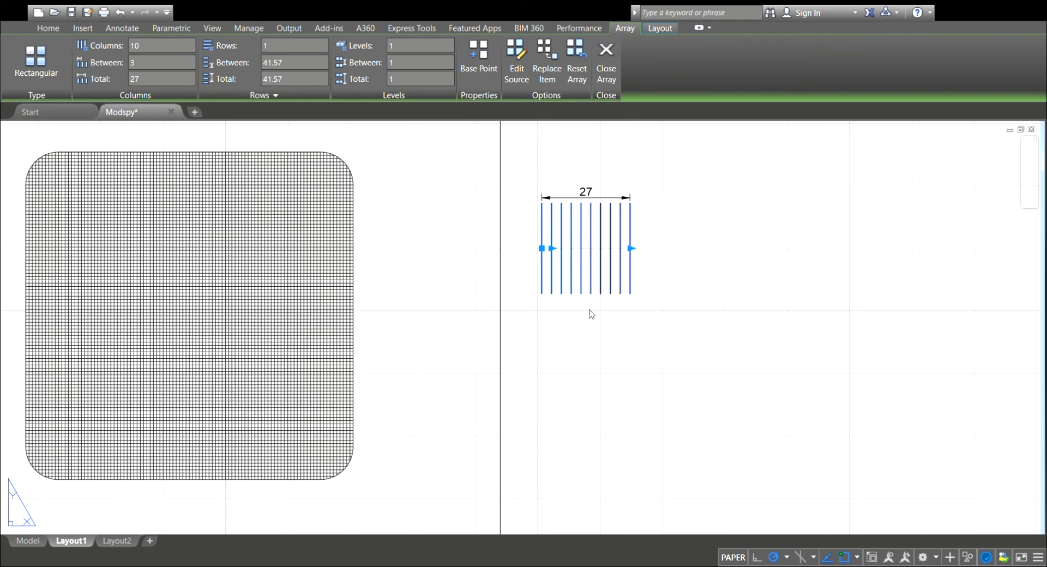
key("Delete")
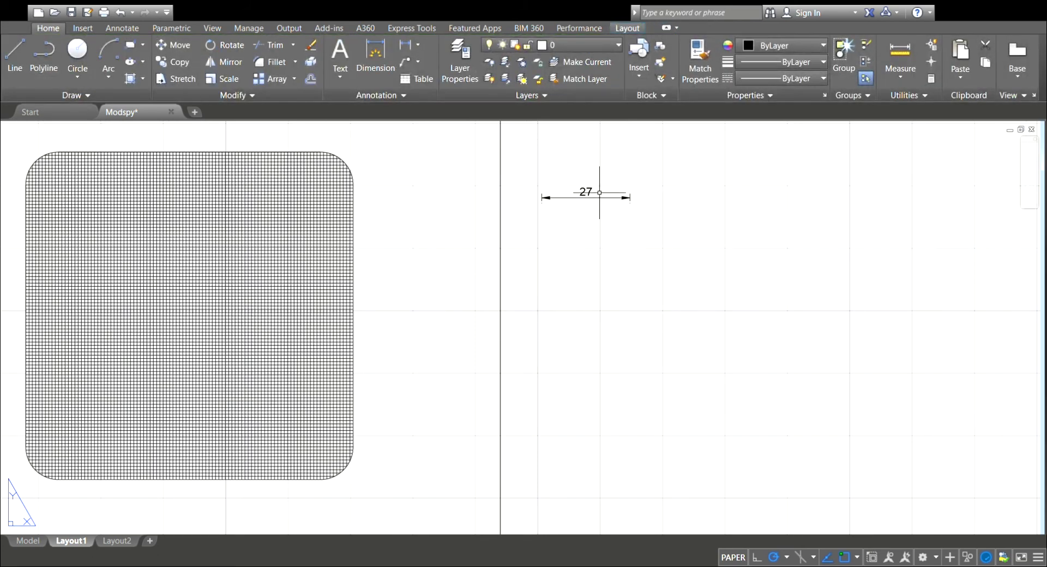
left_click(600, 197)
key("Delete")
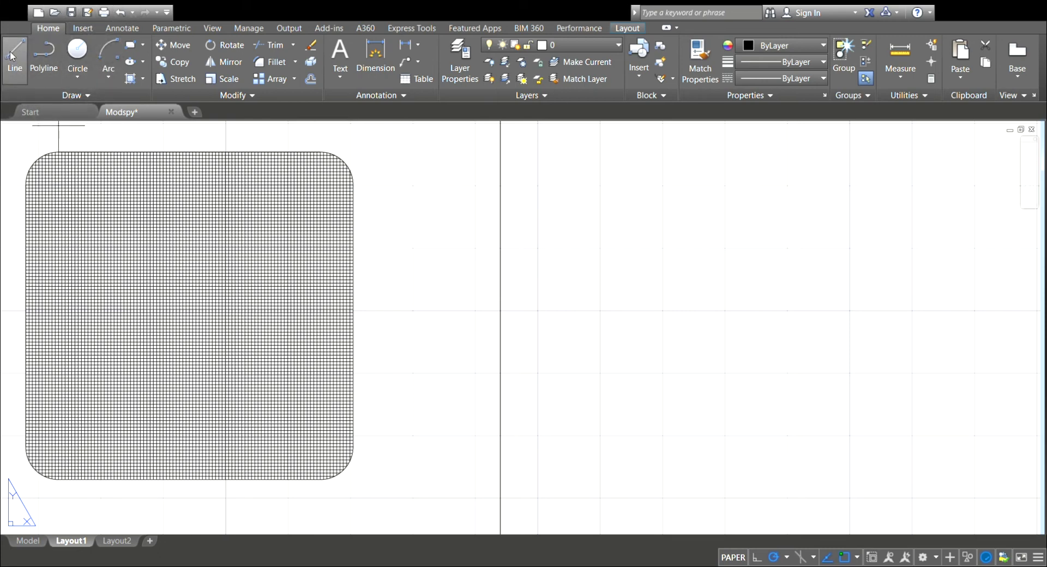
Draw a new practice rectangle, wider than tall, in the empty frame beside the hatched square.
left_click(130, 44)
left_click(540, 164)
left_click(807, 333)
Fillet all four corners of the new practice rectangle with the same large radius.
left_click(256, 64)
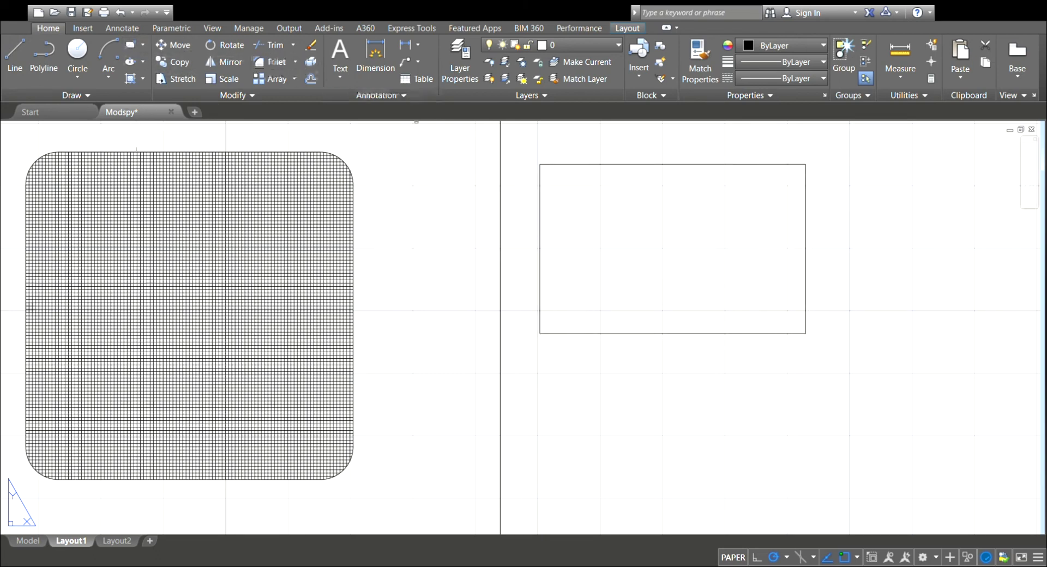
left_click(544, 182)
left_click(542, 177)
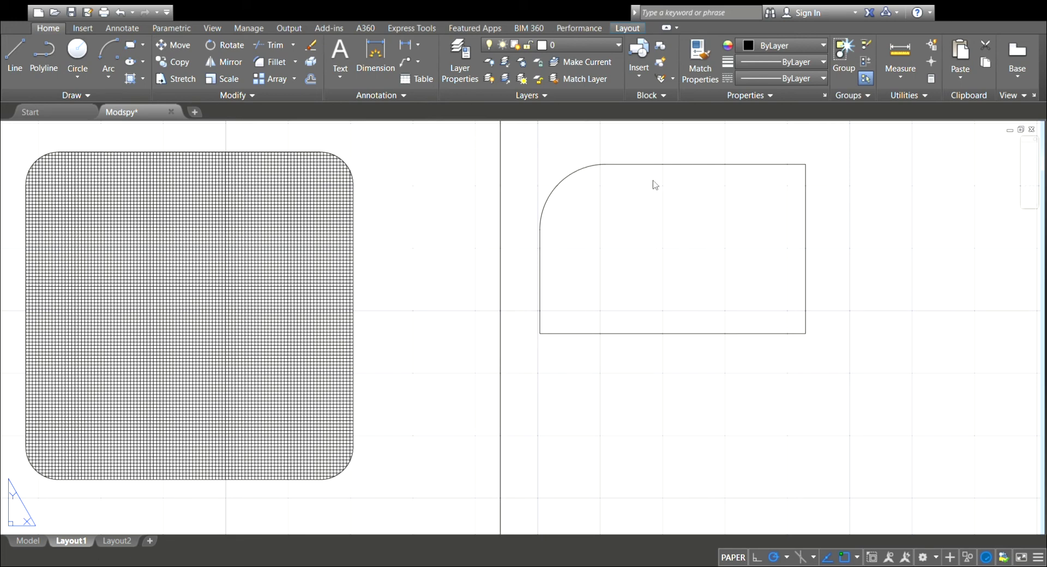
left_click(776, 164)
left_click(805, 175)
left_click(539, 303)
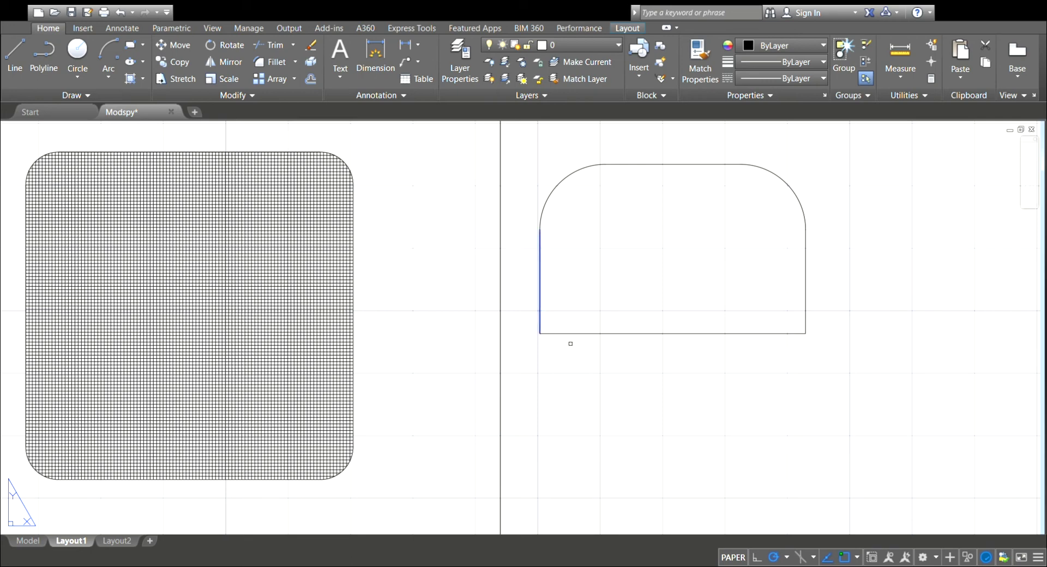
left_click(572, 333)
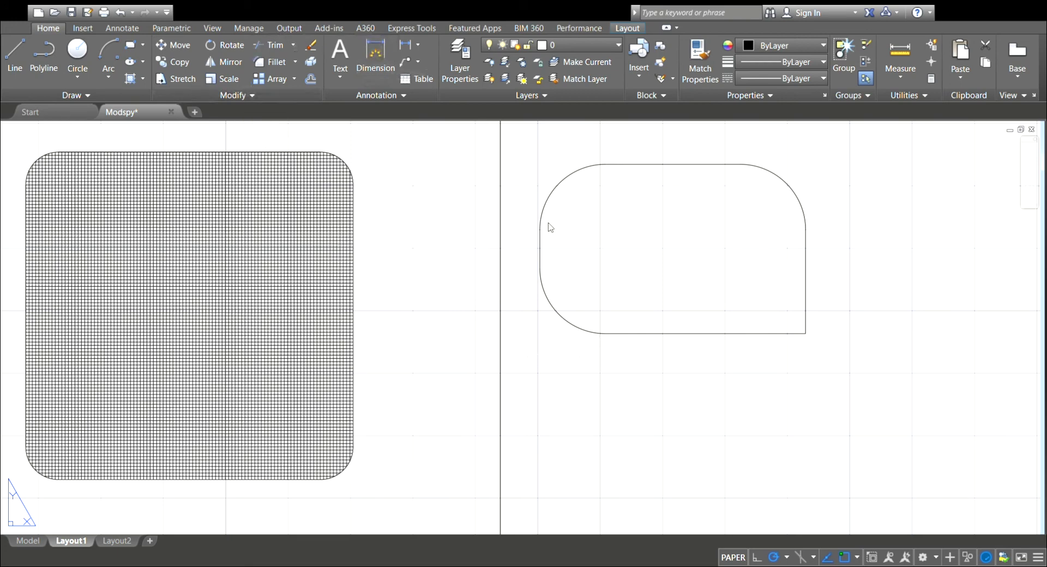
left_click(805, 323)
left_click(763, 332)
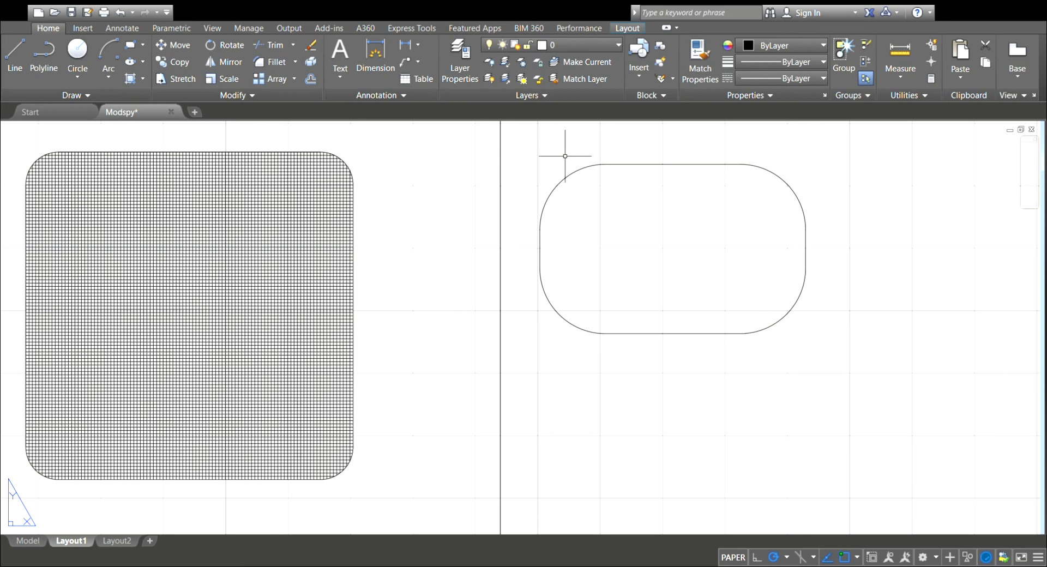
Draw a vertical line across the rounded rectangle between the inner endpoints of its two left corner arcs.
left_click(15, 54)
left_click(606, 165)
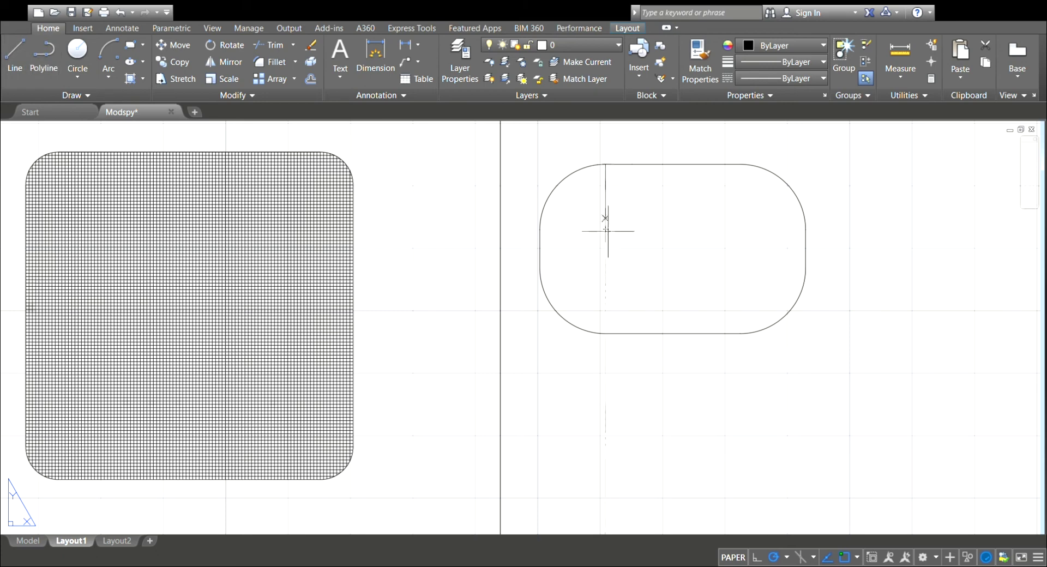
left_click(605, 334)
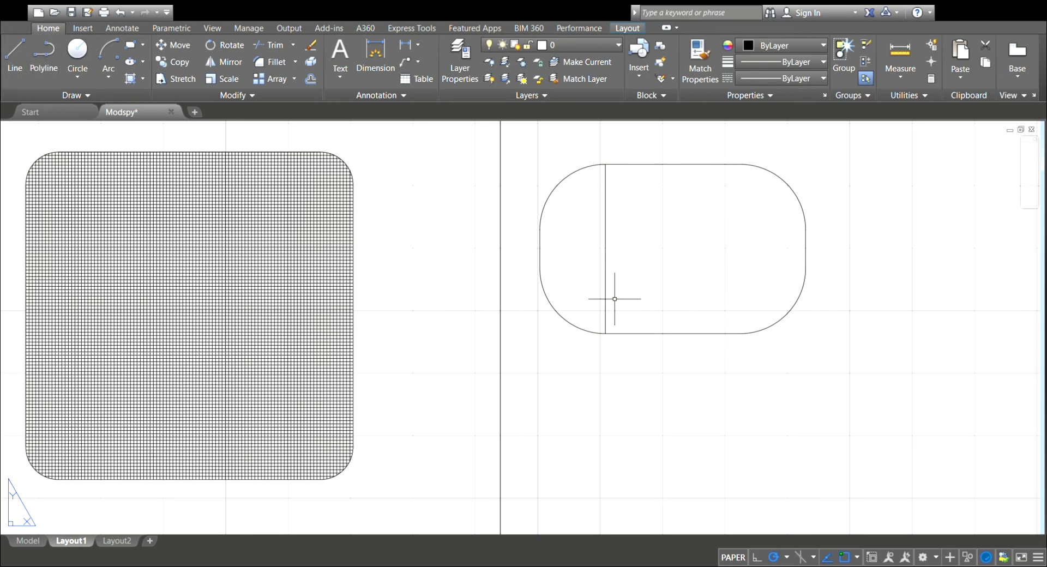
Create a rectangular array of the vertical line inside the rounded rectangle, with a column spacing of 3 and a single row.
left_click(605, 263)
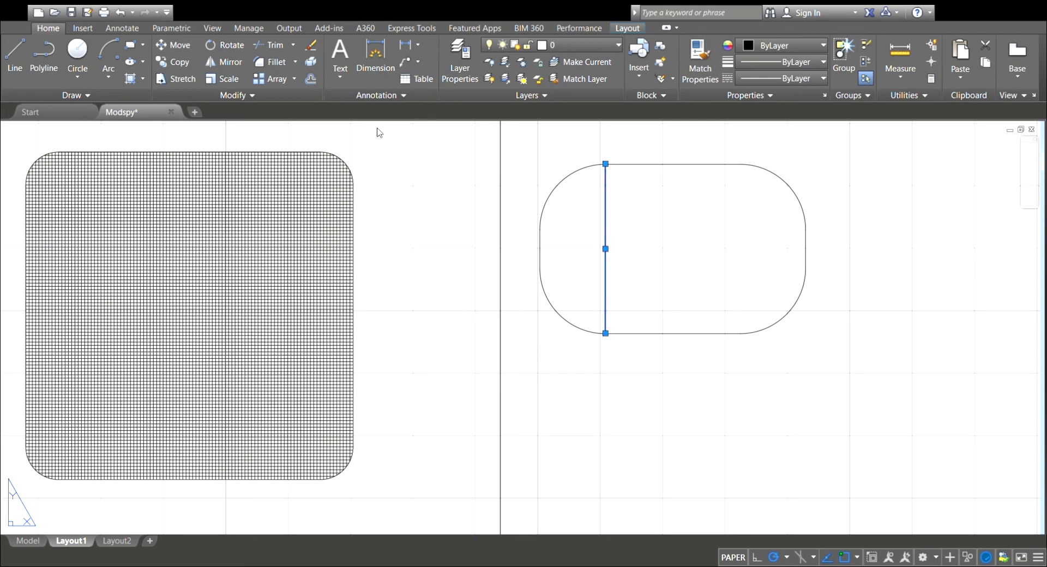
left_click(412, 202)
left_click(600, 188)
left_click(626, 28)
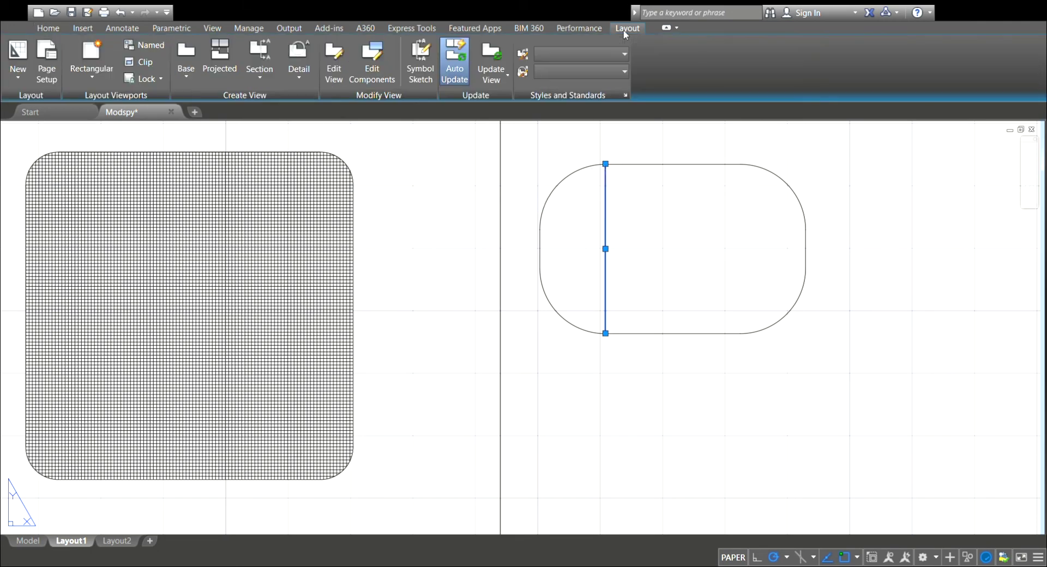
left_click(48, 28)
left_click(263, 82)
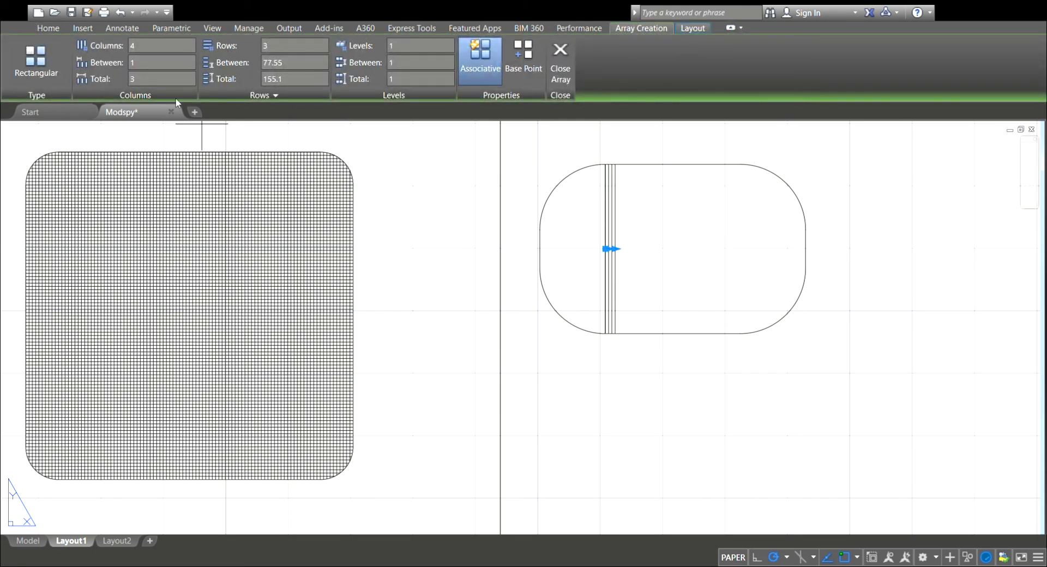
left_click(156, 63)
left_click(499, 167)
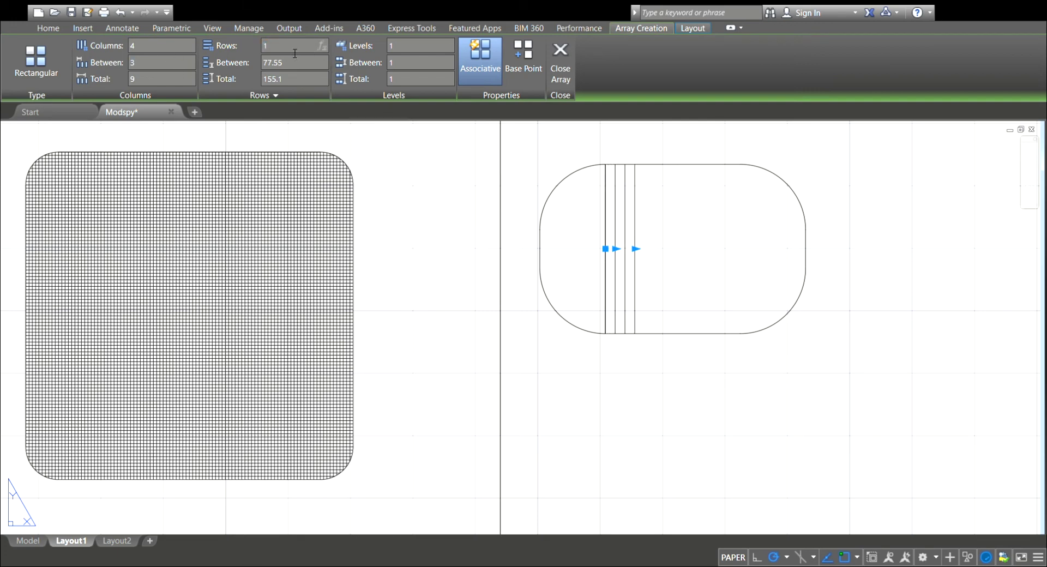
Set the line array to 10 columns, increase it to 20 columns, and finish the array.
left_click(183, 50)
key("Return")
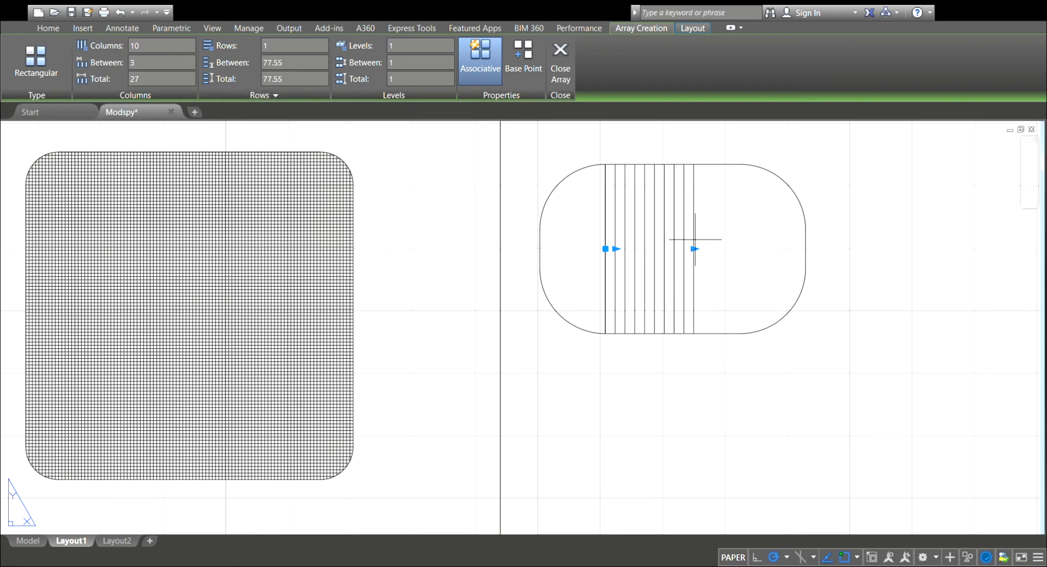
left_click(175, 48)
type("2")
key("Return")
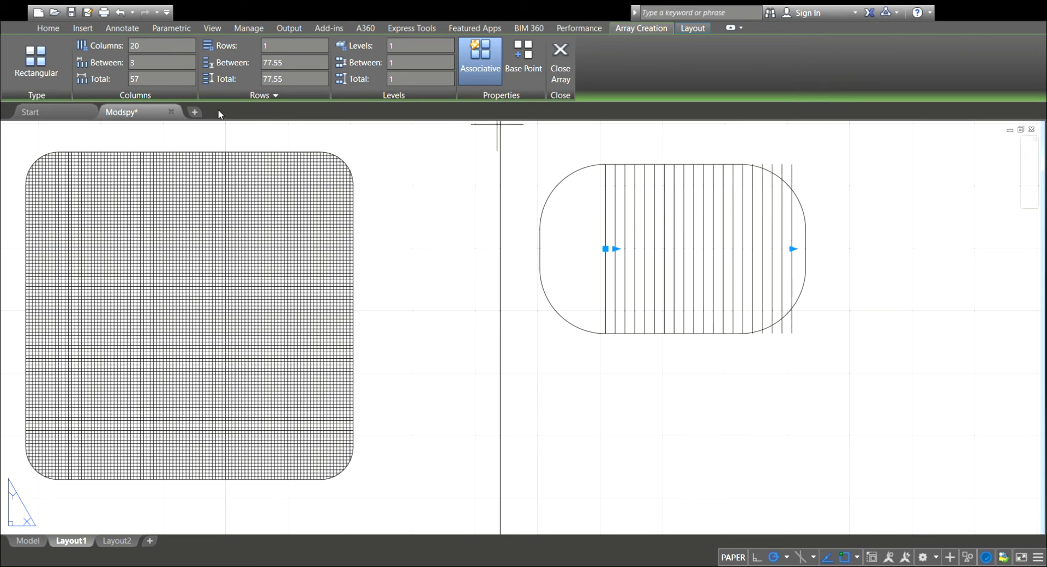
key("Return")
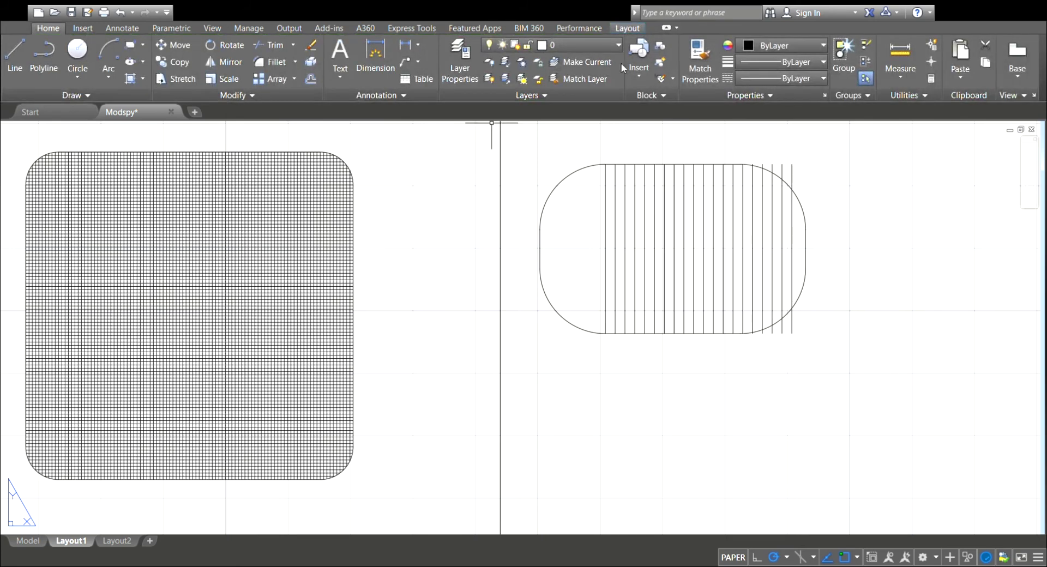
Explode the line array into separate lines and test-select individual lines near the rounded rectangle's right end.
scroll(778, 165, "up", 2)
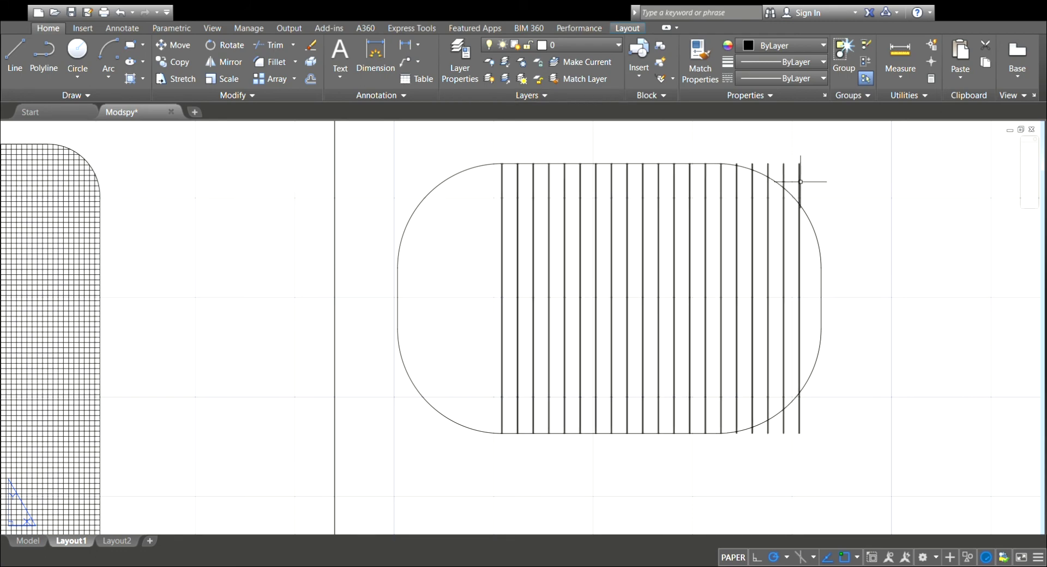
left_click(800, 182)
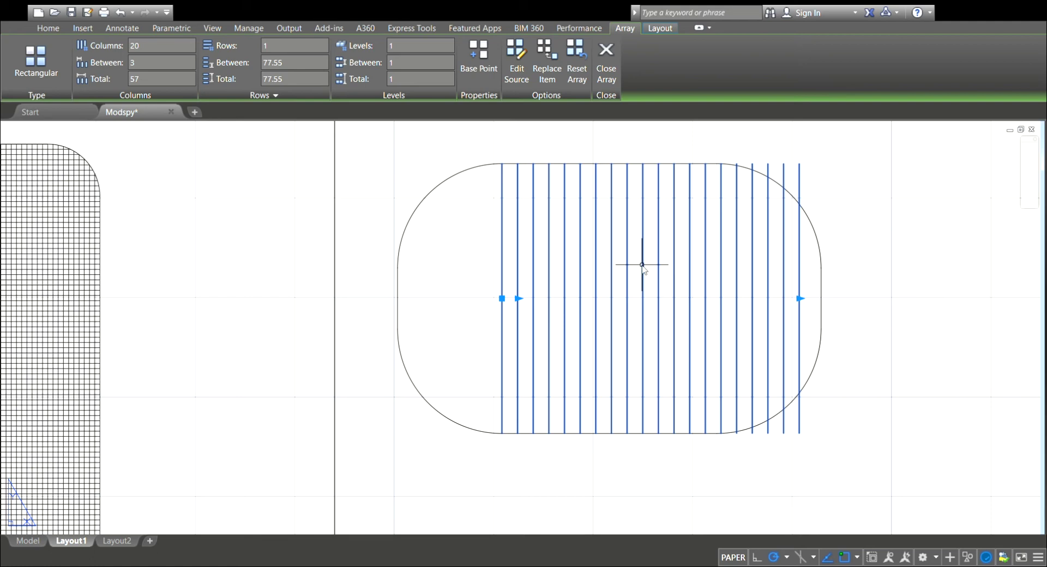
key("Escape")
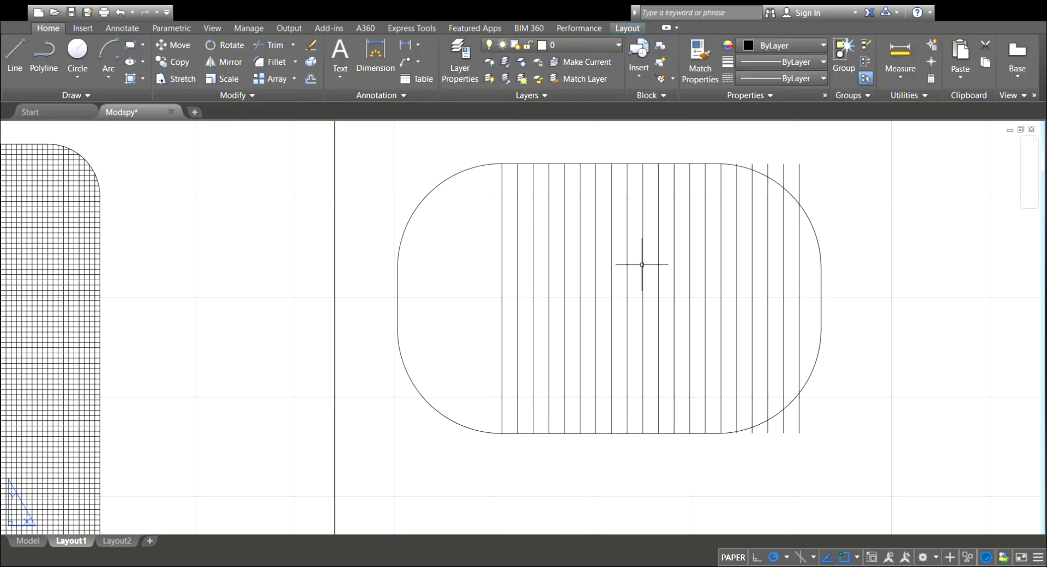
left_click(800, 169)
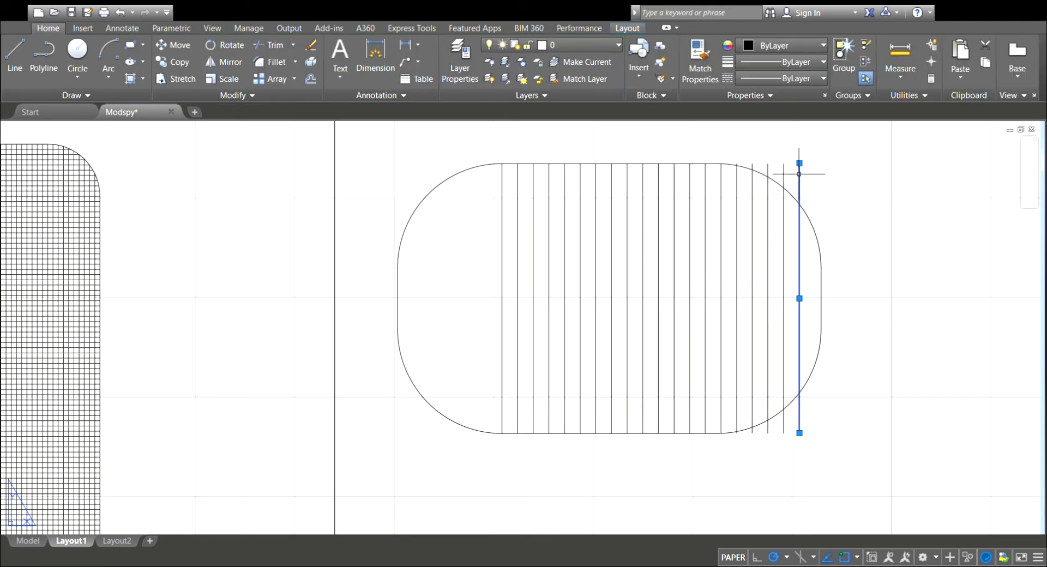
left_click(783, 180)
left_click(768, 180)
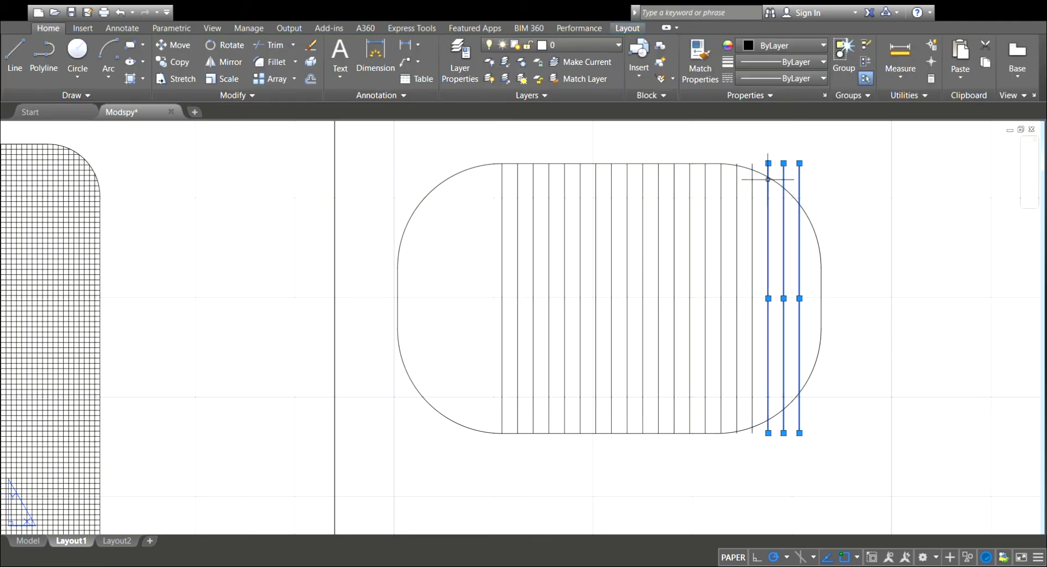
key("Escape")
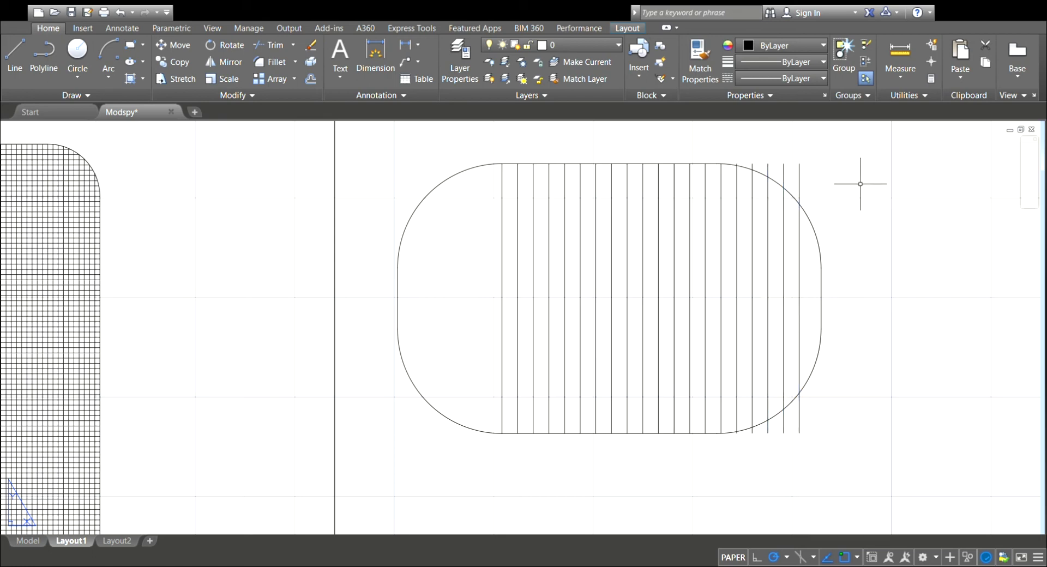
left_click(737, 172)
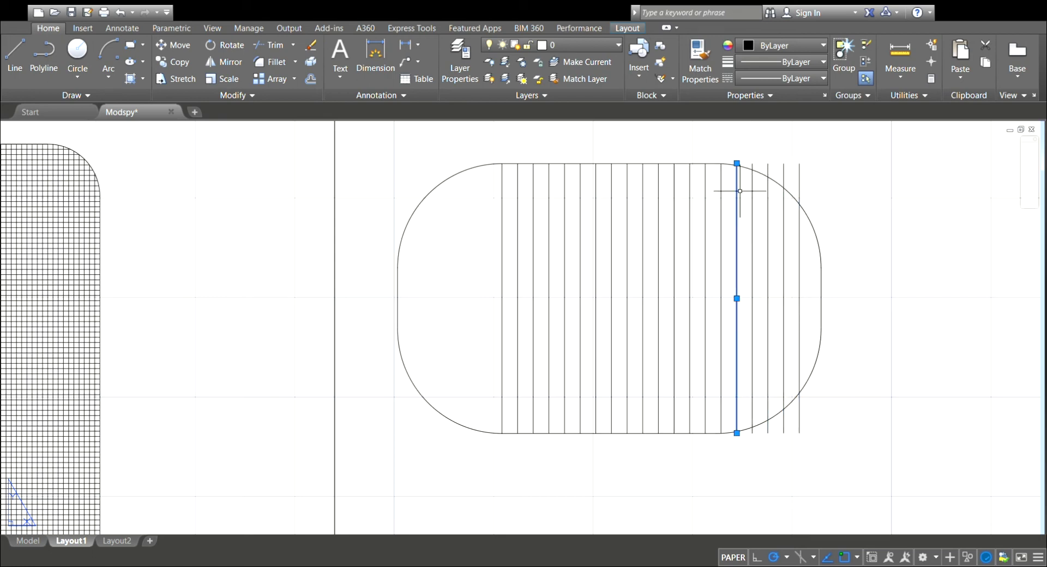
key("Escape")
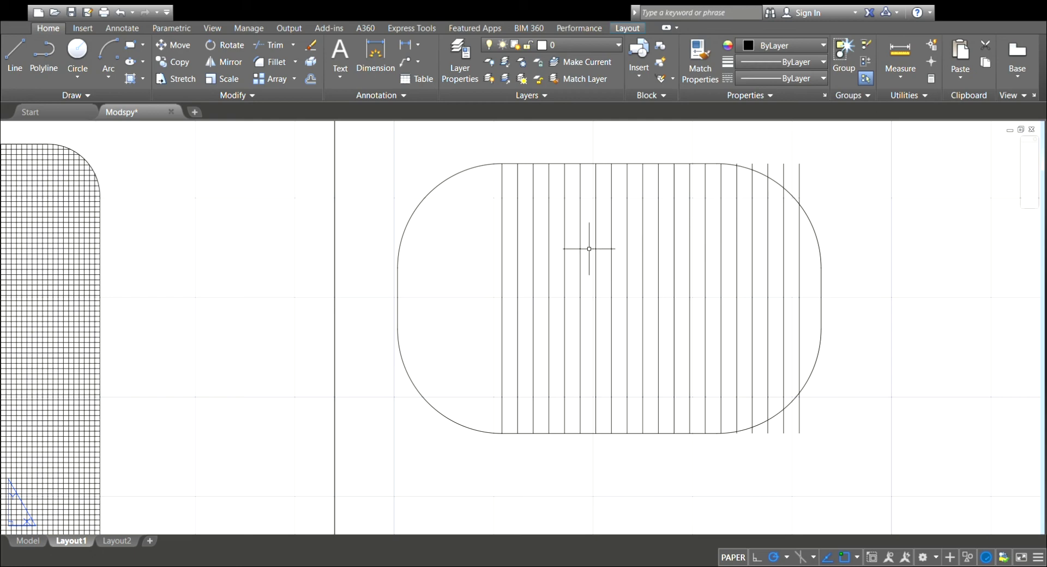
Shorten the rightmost array line at both ends so it stops on the rounded rectangle's corner arcs.
left_click(799, 172)
left_click(800, 163)
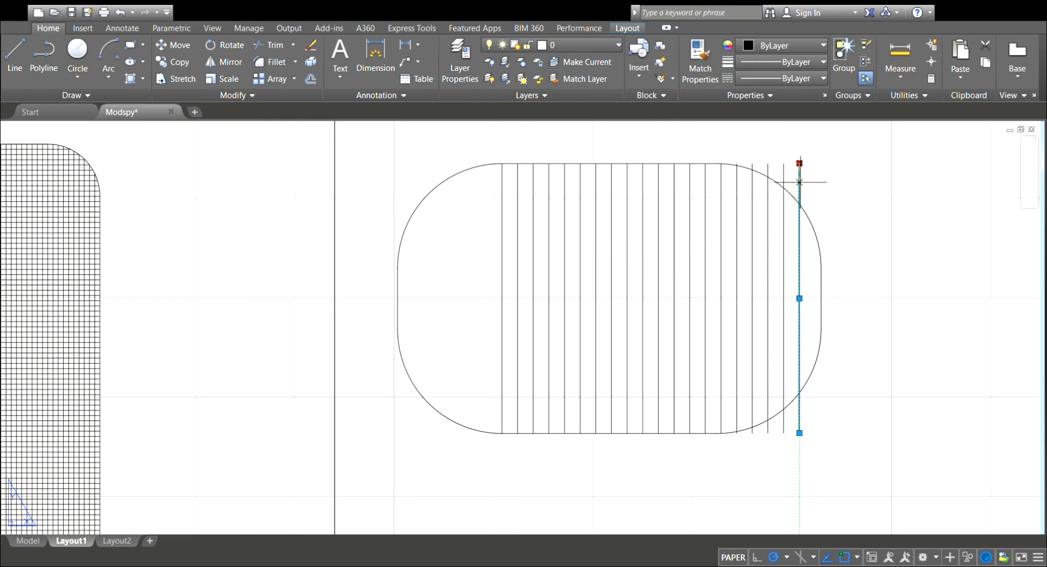
left_click(799, 203)
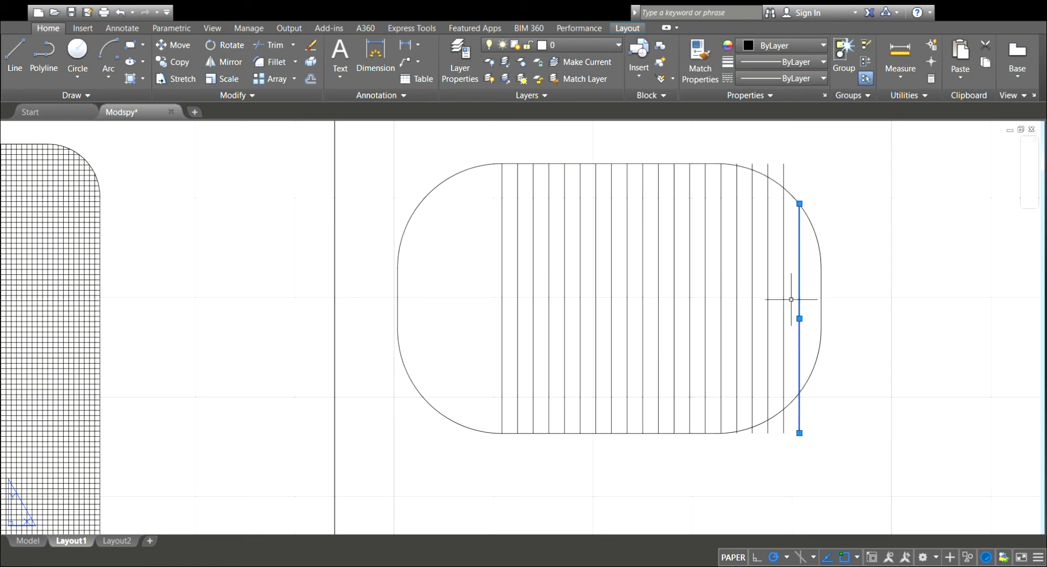
left_click(800, 433)
left_click(800, 392)
key("Escape")
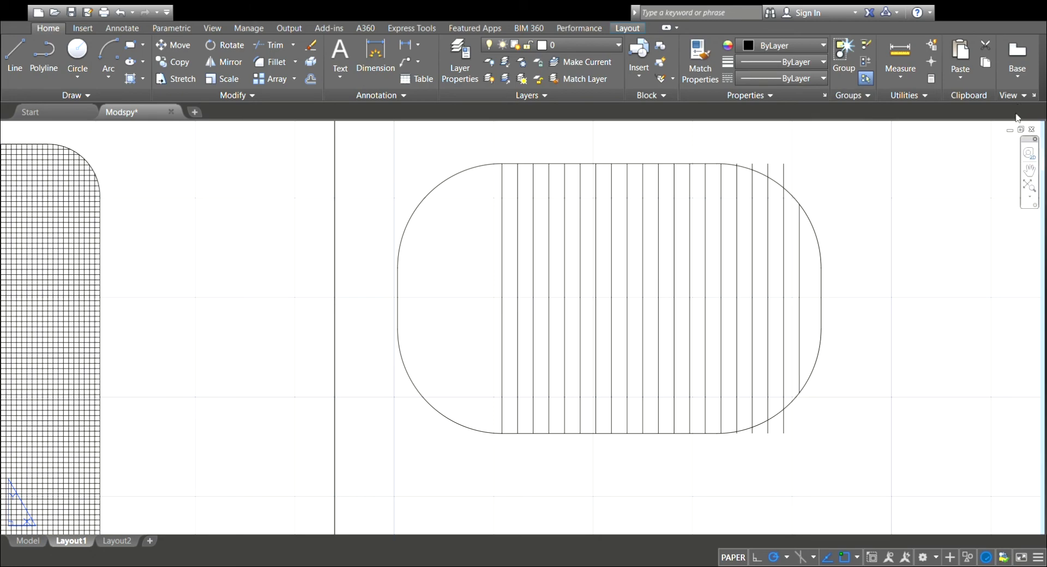
Undo the shortening, exploding and arraying of the lines, back to the single vertical line in the rounded rectangle.
scroll(359, 286, "down", 3)
scroll(171, 325, "up", 2)
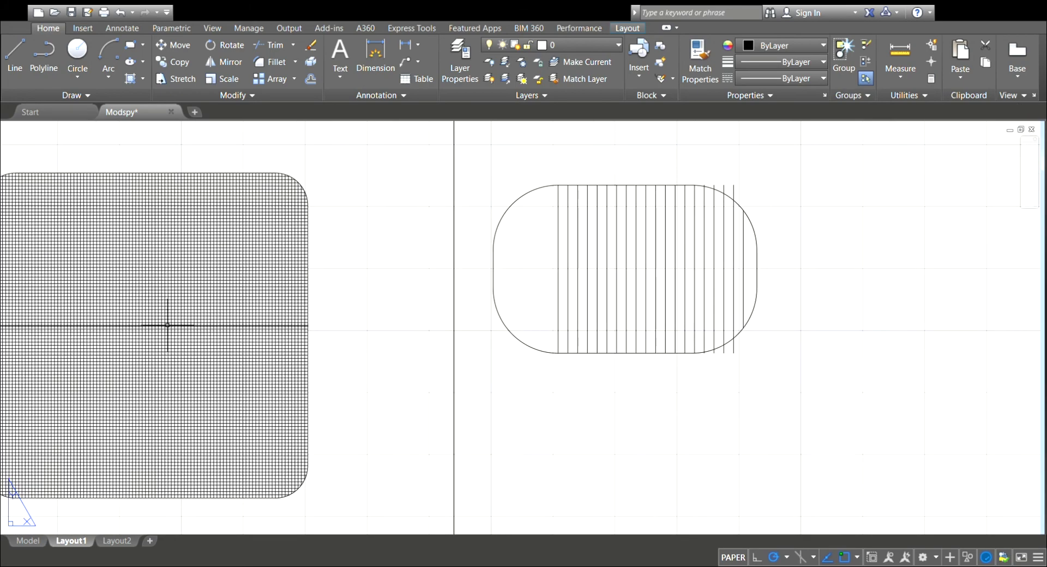
scroll(807, 172, "down", 2)
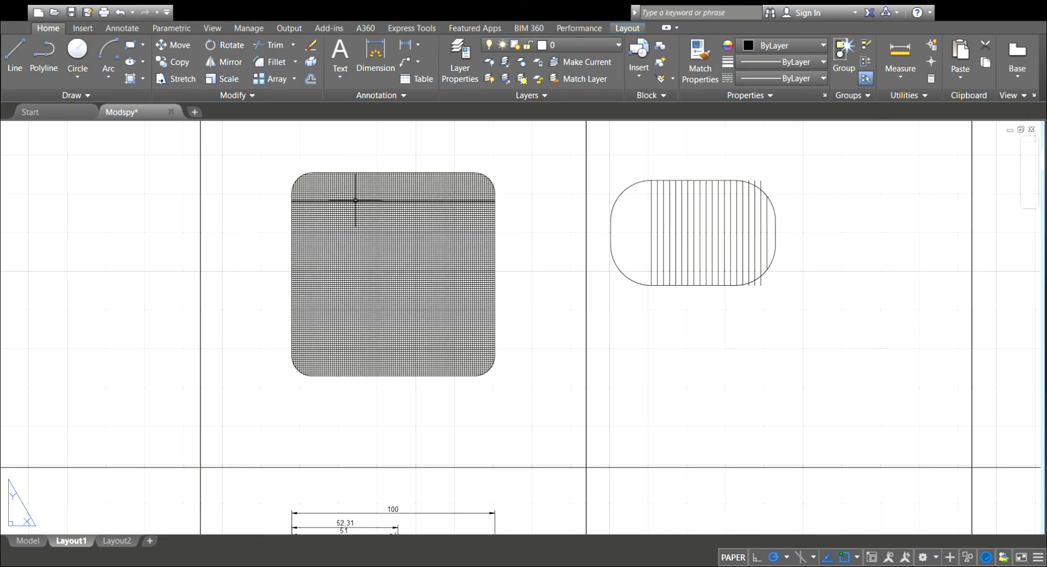
scroll(354, 204, "up", 2)
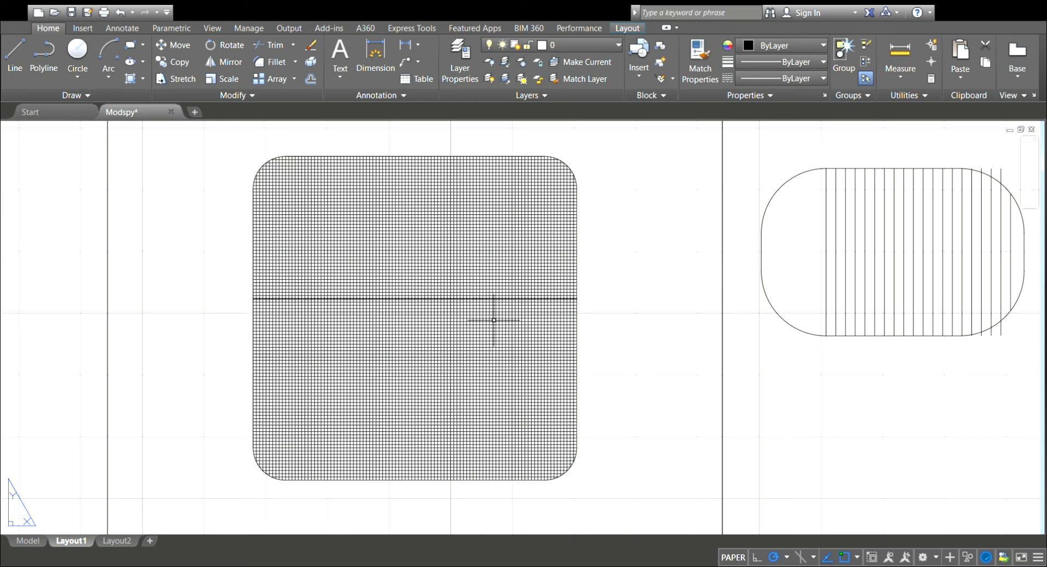
scroll(633, 355, "down", 4)
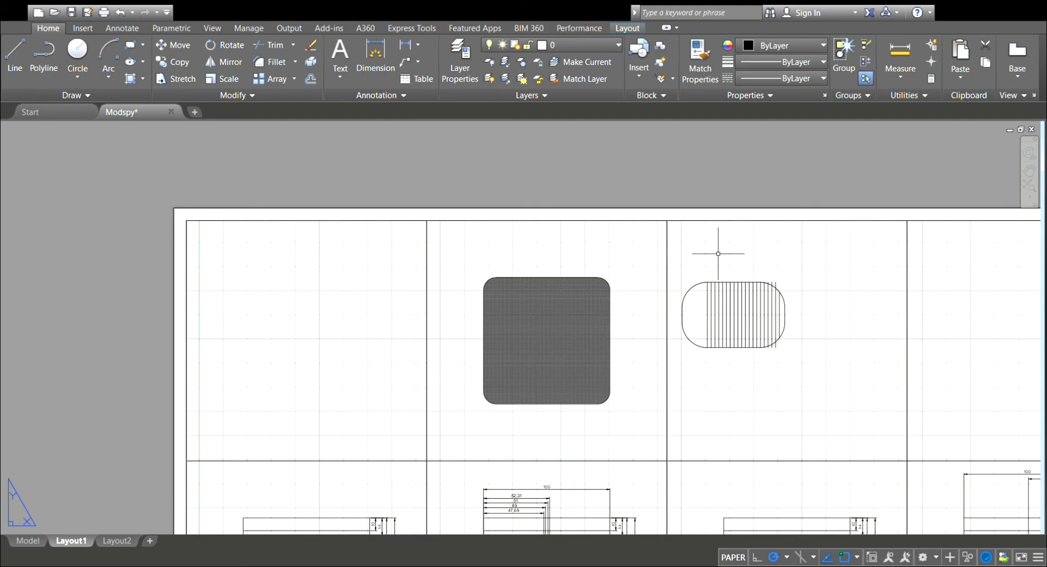
scroll(720, 287, "up", 5)
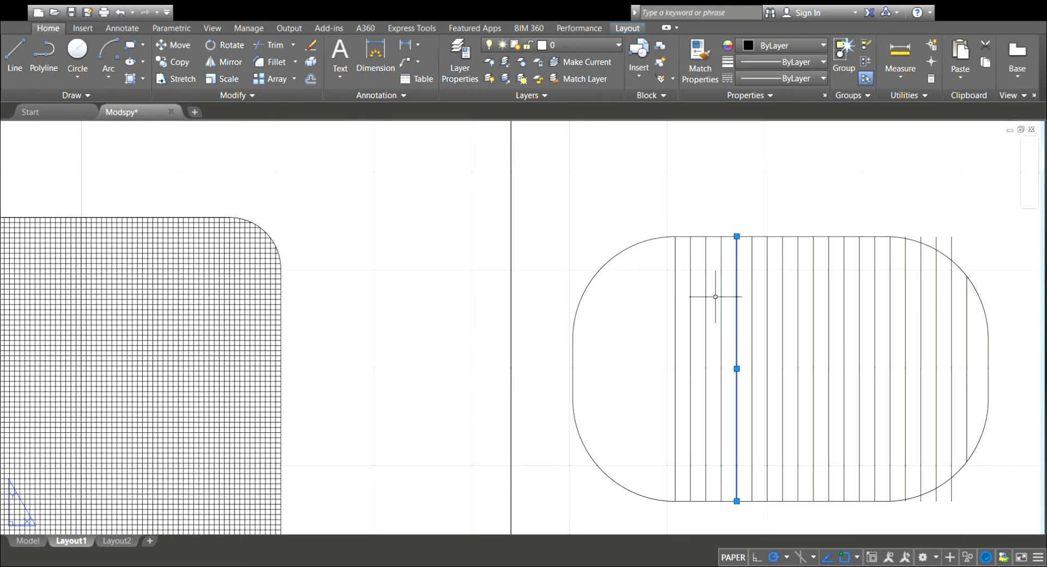
key("ctrl+z")
key("ctrl+z")
key("ctrl+z")
key("ctrl+z")
key("ctrl+z")
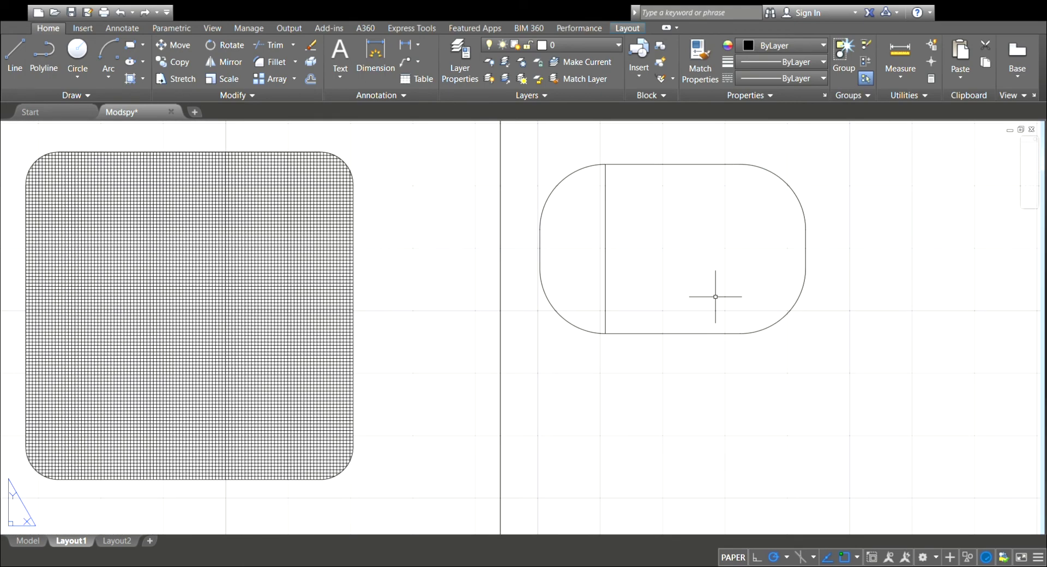
Undo the vertical line and the corner fillets of the practice rectangle.
key("ctrl+z")
key("ctrl+z")
key("ctrl+z")
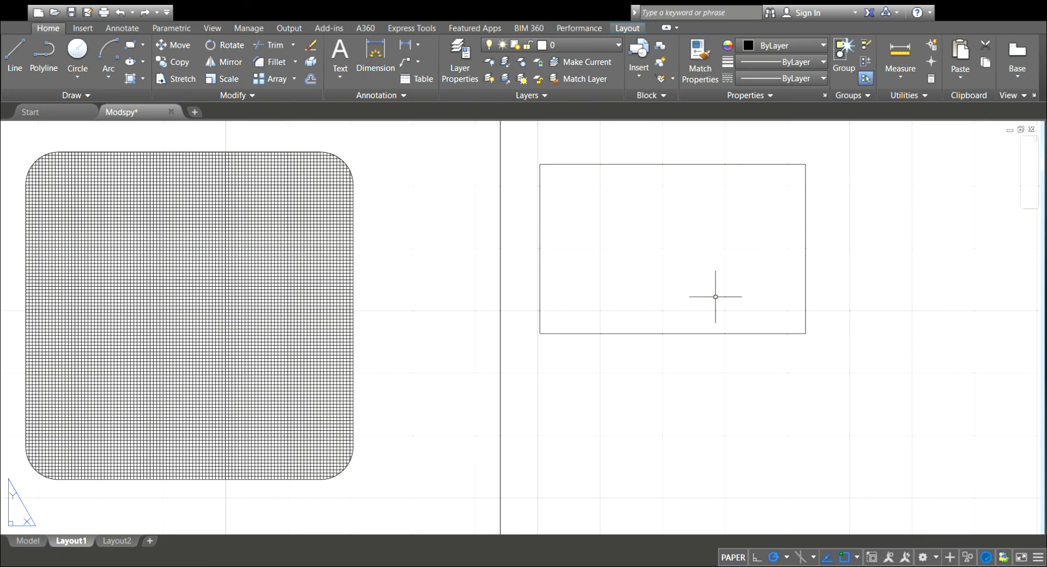
Examine the projection symbol in the title block, selecting its inner circle to inspect it.
scroll(747, 299, "down", 8)
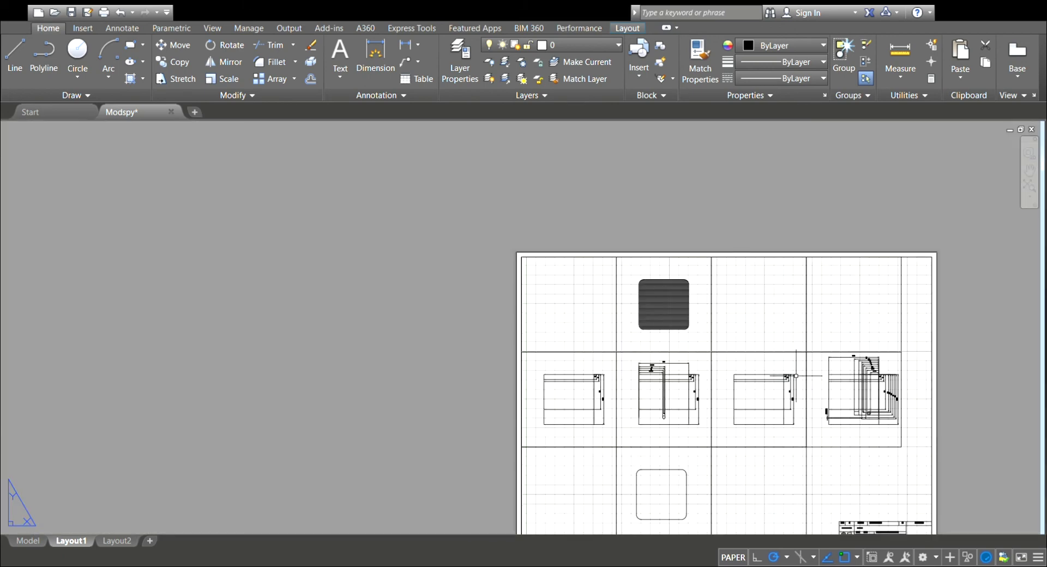
scroll(818, 478, "up", 5)
scroll(862, 515, "down", 10)
scroll(862, 515, "up", 10)
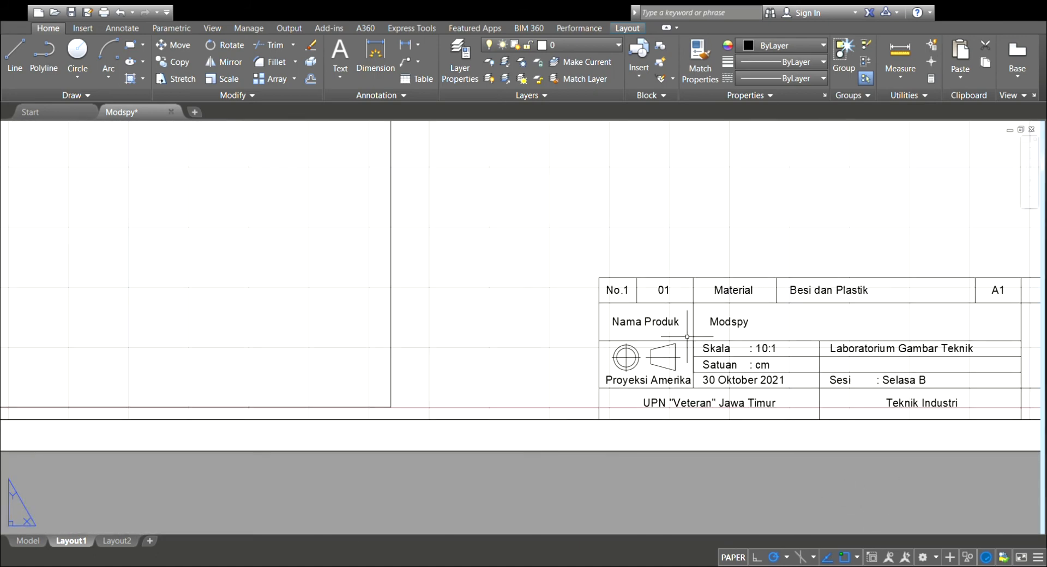
scroll(635, 363, "up", 4)
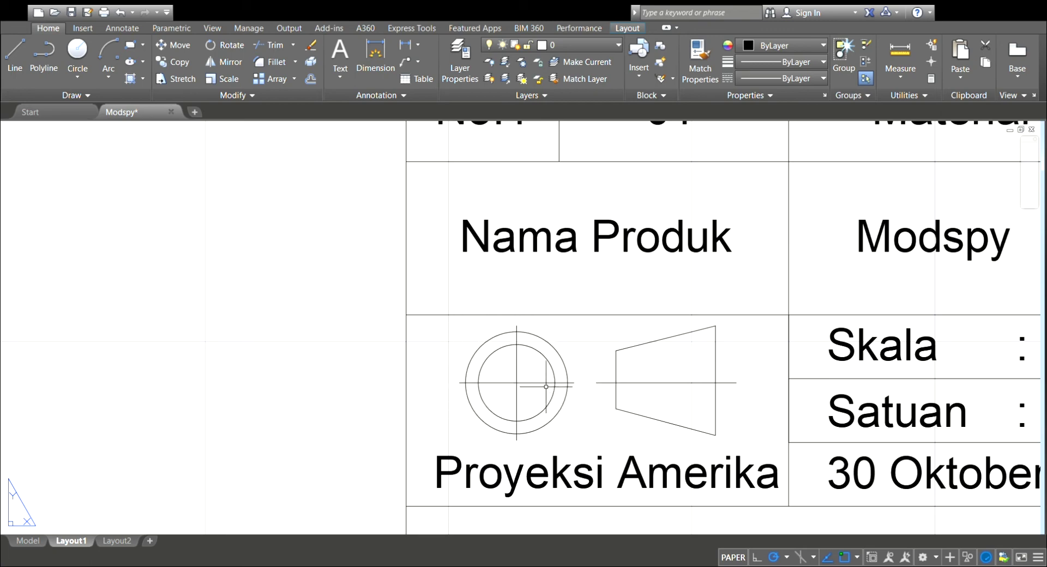
left_click(520, 344)
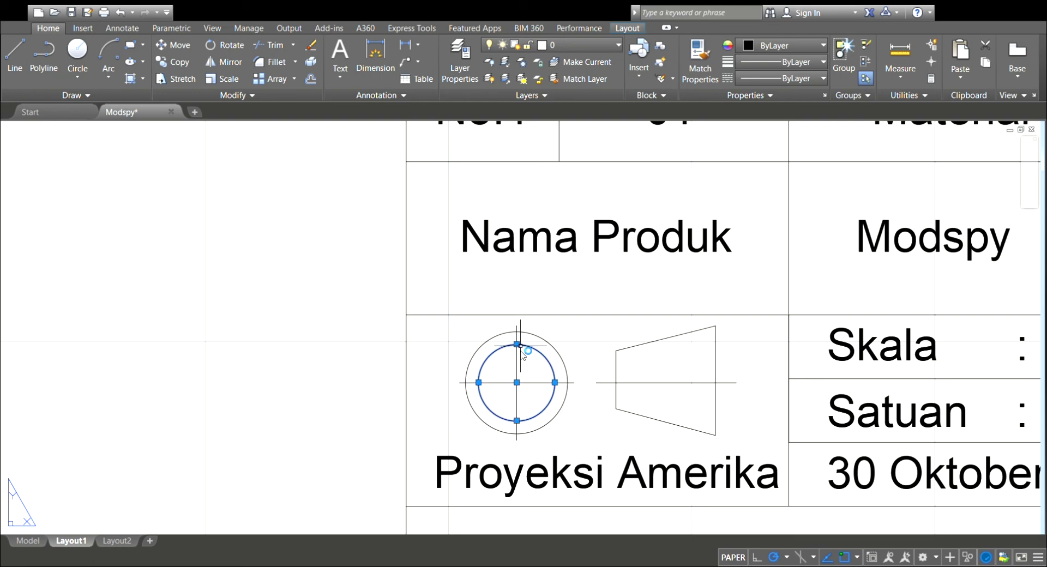
key("Escape")
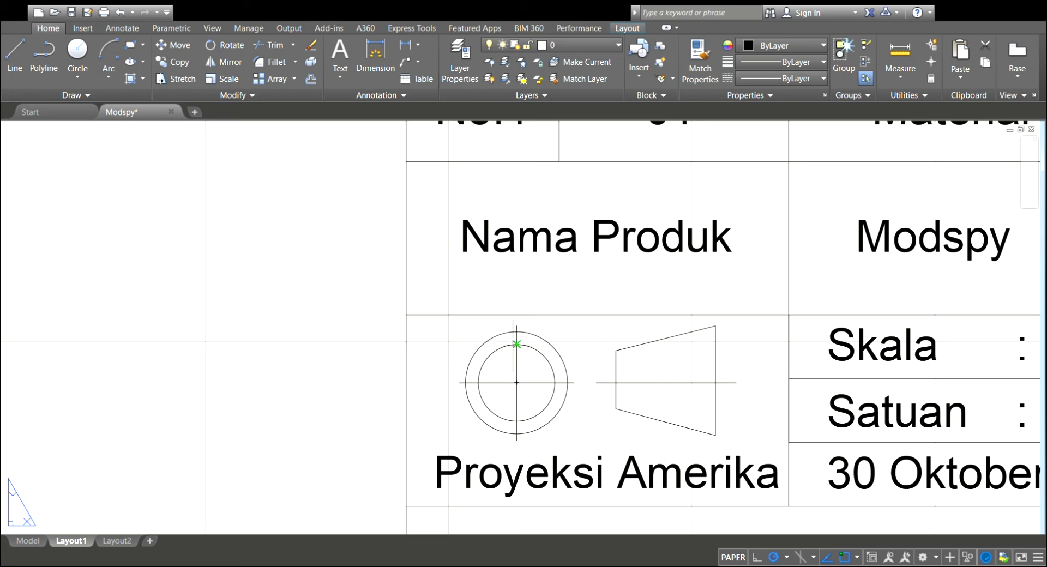
Try to draw a larger circle concentric with the two circles of the projection symbol.
left_click(517, 382)
left_click(566, 374)
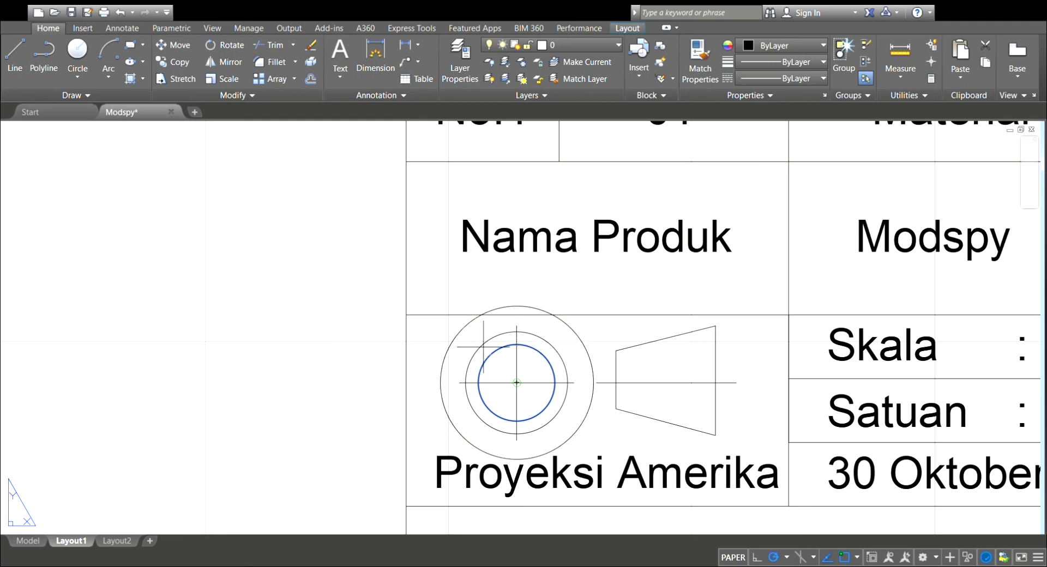
key("ctrl+z")
left_click(516, 382)
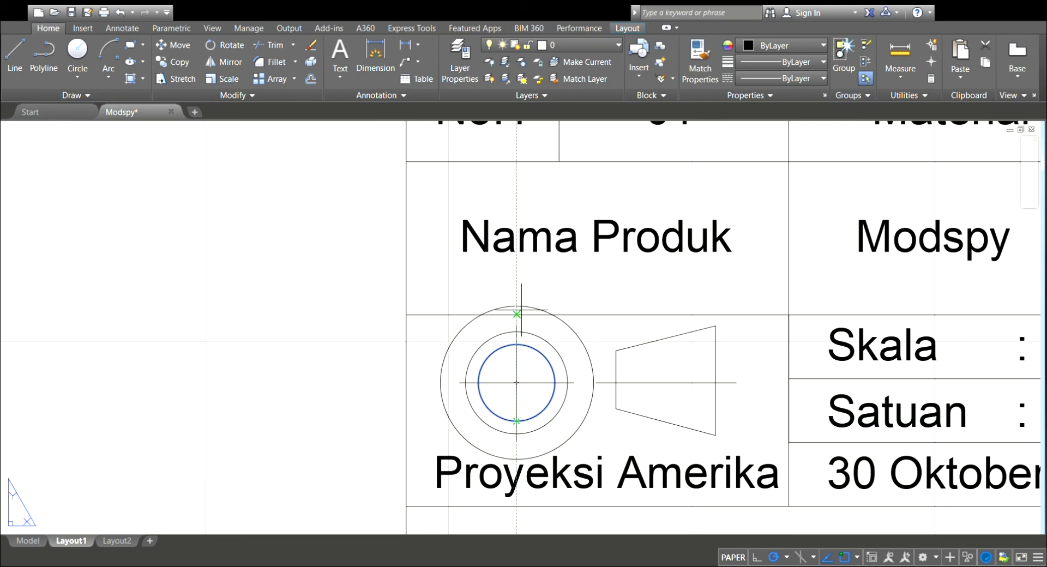
key("Escape")
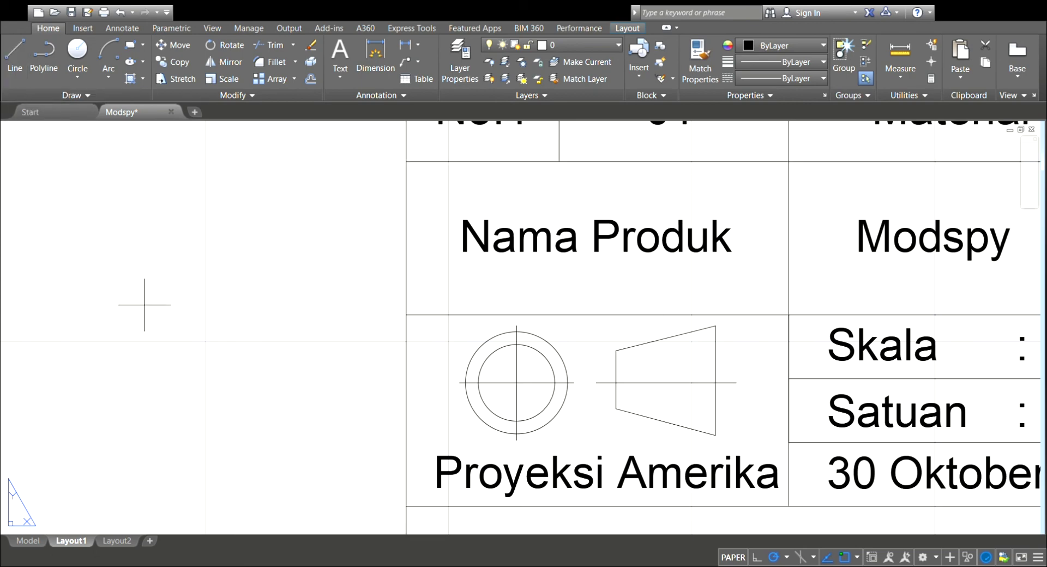
Draw a closed five-sided outline from separate lines in the empty area beside the title block.
left_click(102, 260)
left_click(103, 353)
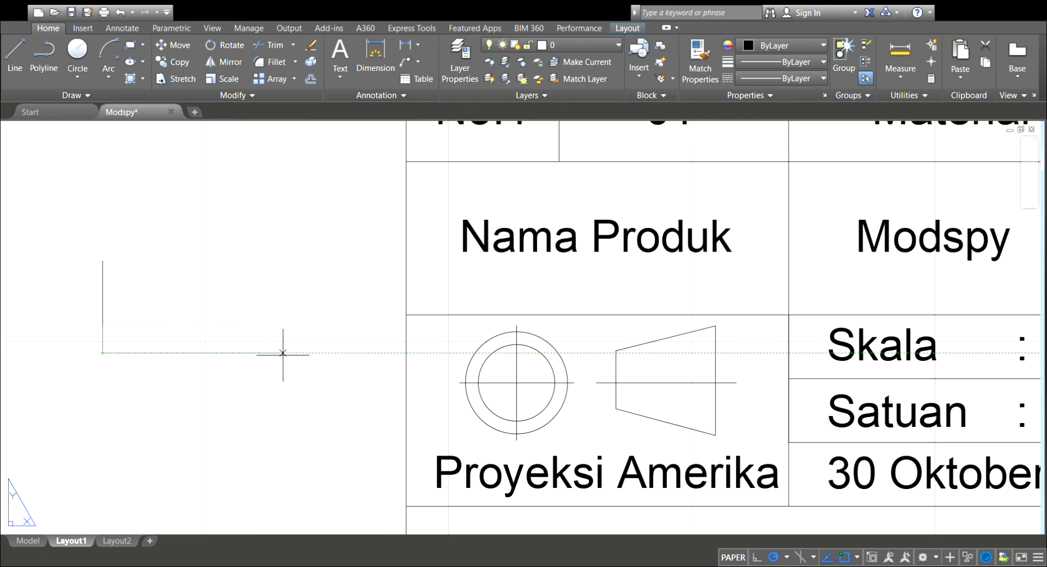
left_click(283, 354)
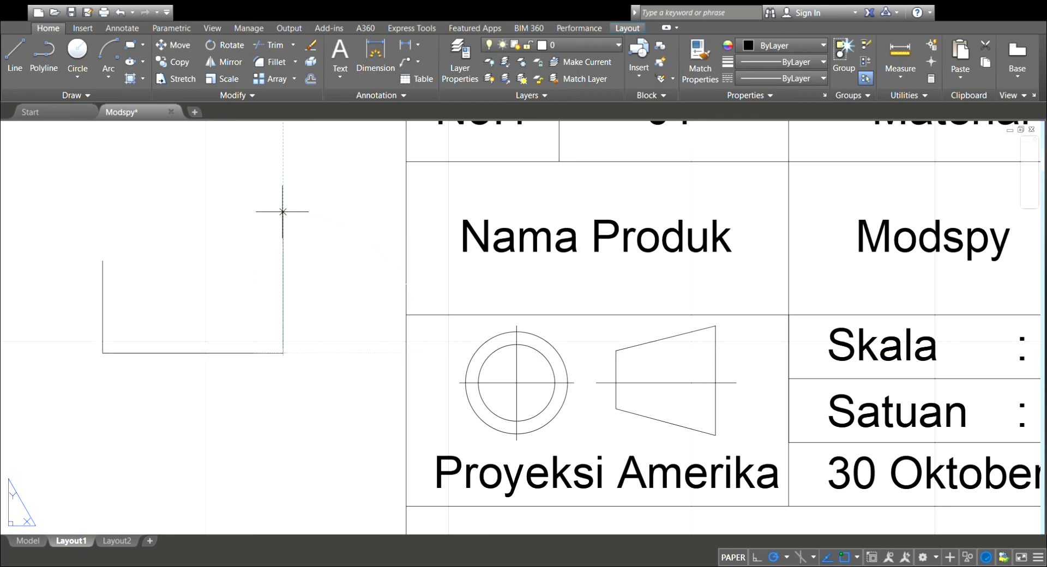
left_click(282, 210)
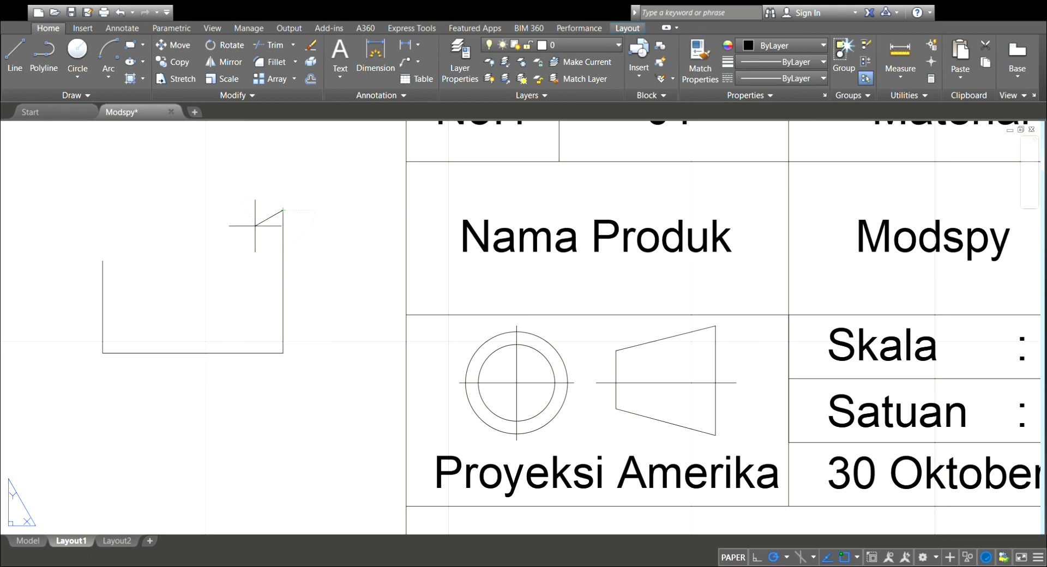
left_click(172, 189)
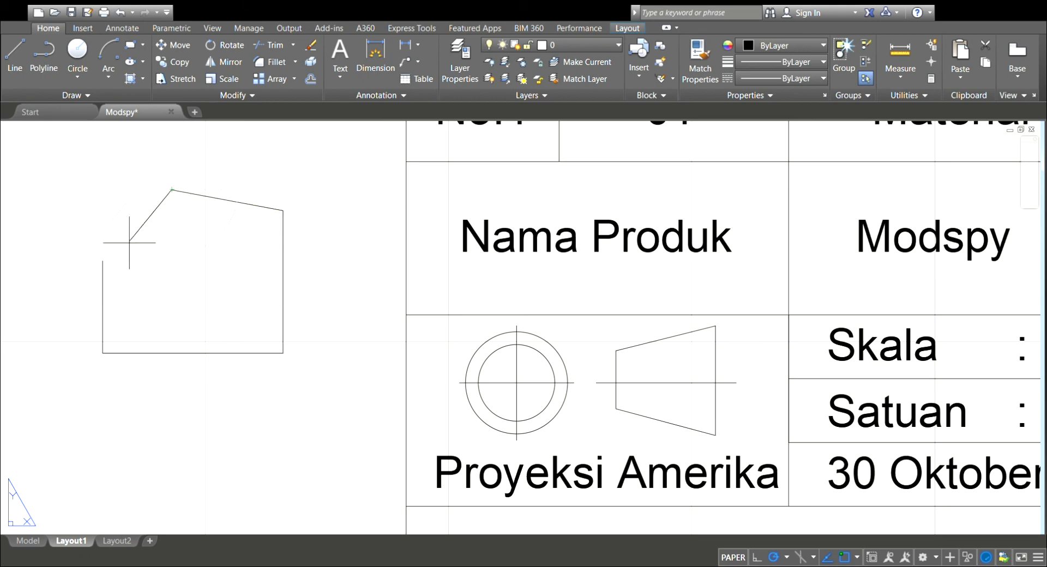
left_click(102, 260)
key("Return")
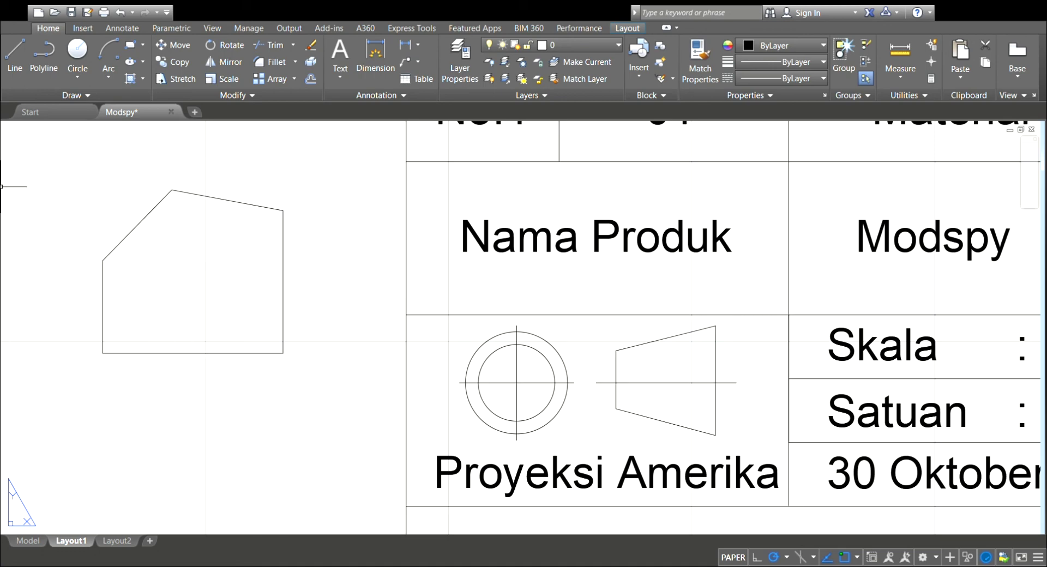
Move the outline's slanted corner line, top line and right vertical line outward by their midpoints to separate them from the shape.
left_click(148, 211)
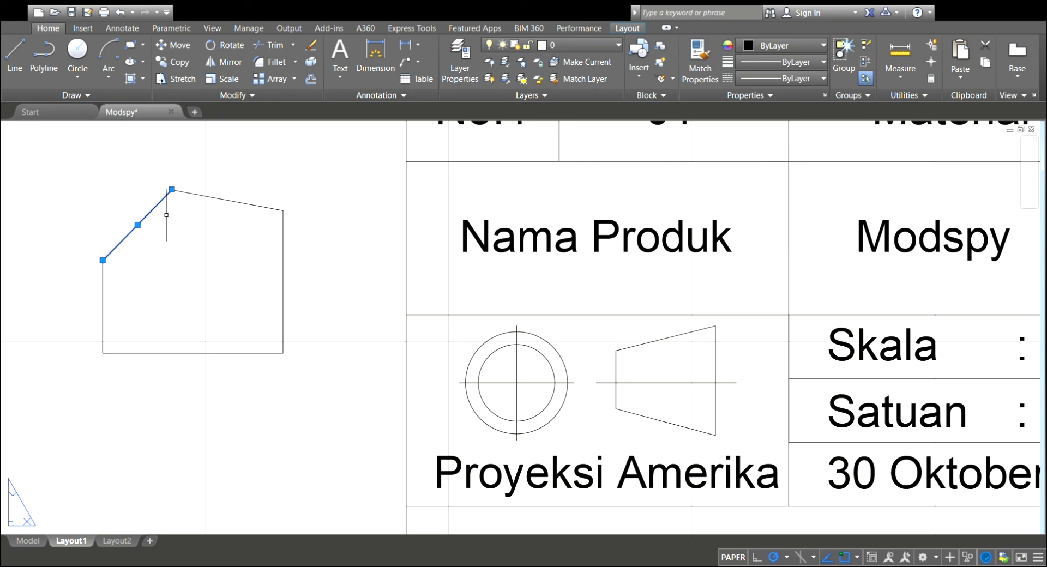
left_click(138, 224)
left_click(94, 196)
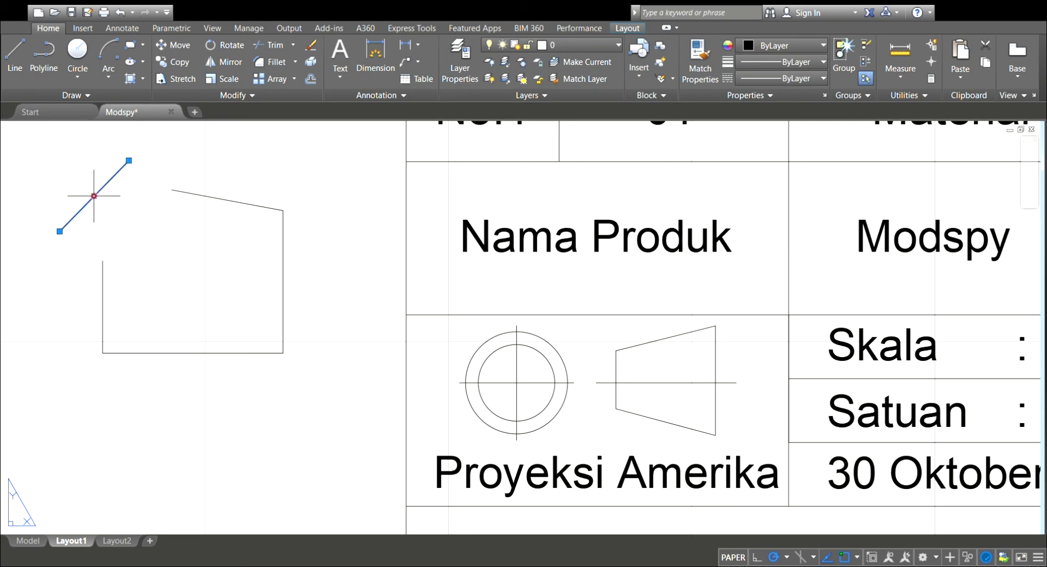
left_click(258, 206)
left_click(227, 199)
left_click(227, 158)
left_click(283, 280)
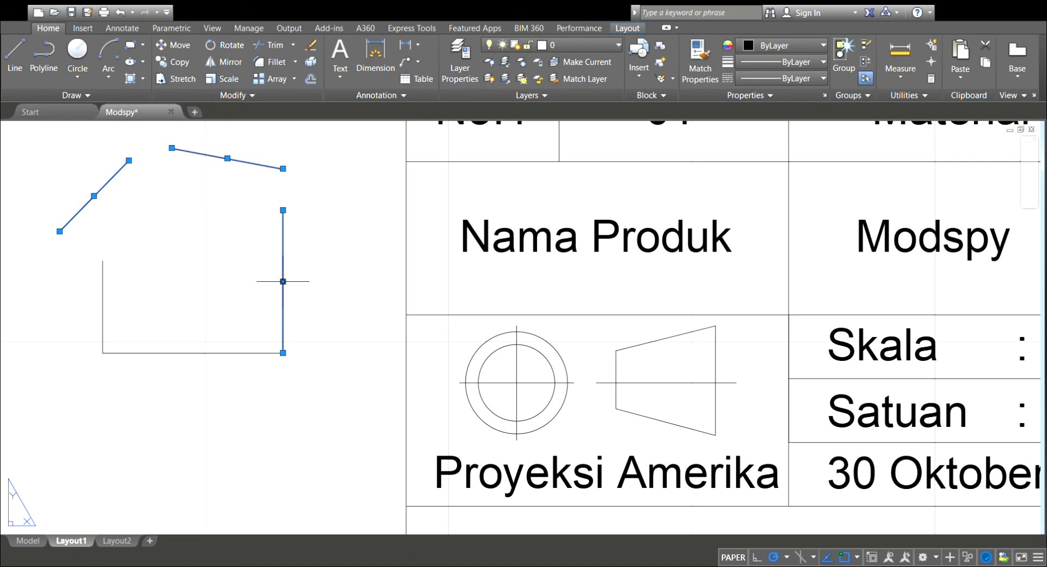
left_click(302, 282)
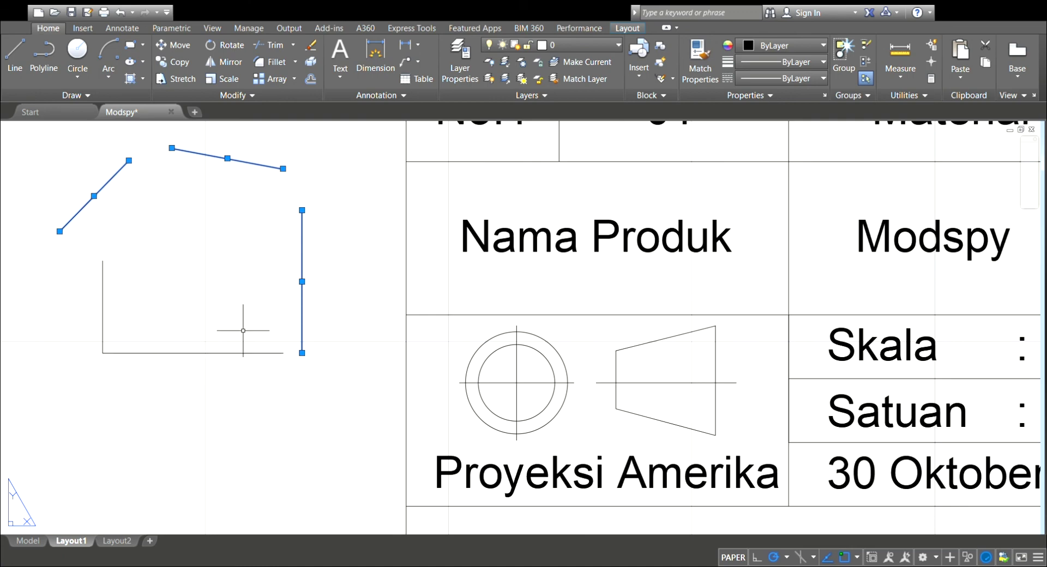
Undo the moves of the three outline lines.
key("ctrl+z")
key("ctrl+z")
key("ctrl+z")
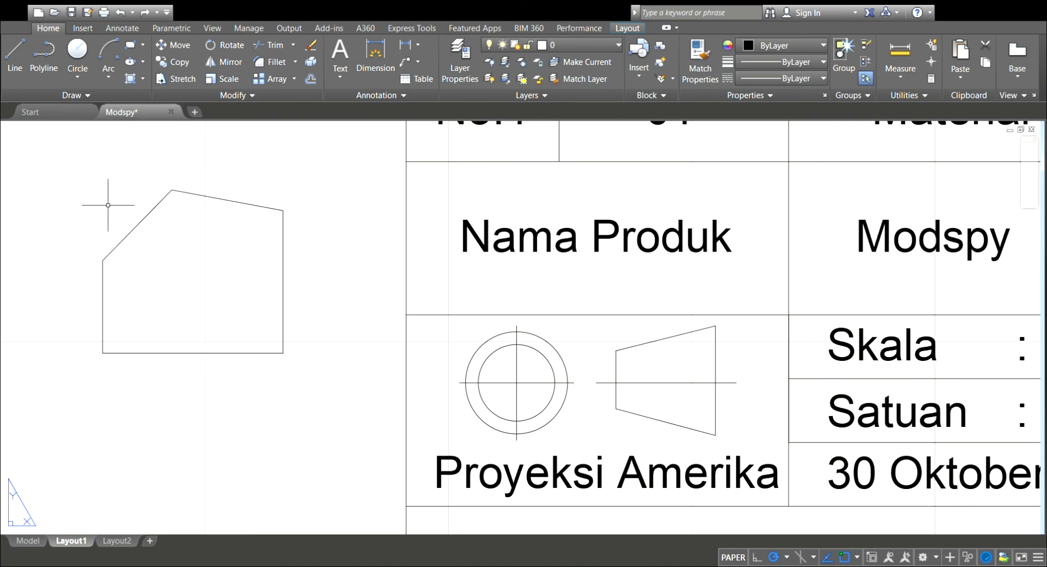
Draw a closed polygon with a pointed notch as a single polyline below the five-sided outline.
left_click(57, 59)
left_click(115, 413)
left_click(115, 506)
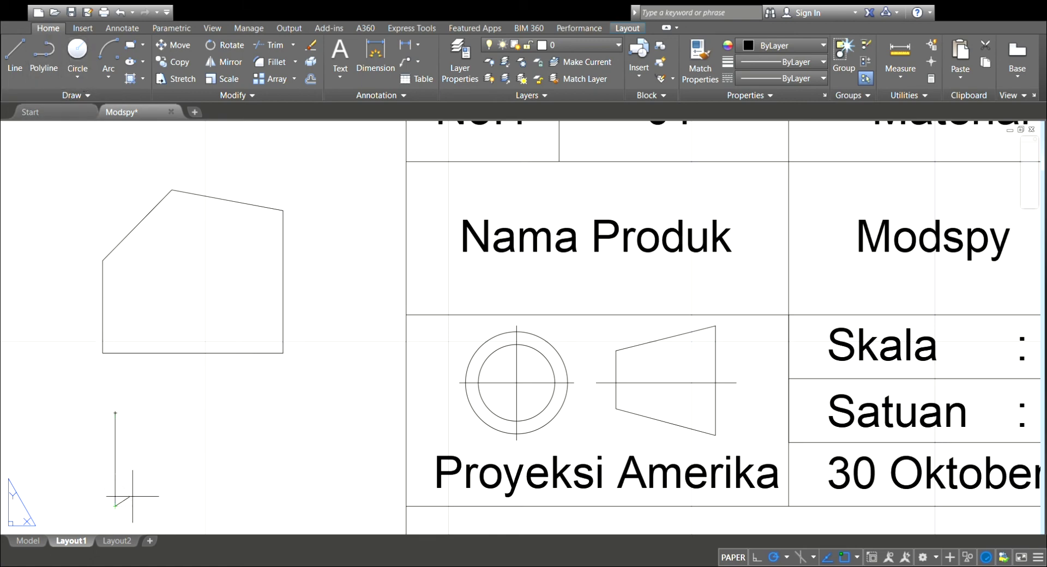
left_click(212, 500)
left_click(212, 434)
left_click(188, 374)
left_click(142, 382)
left_click(166, 452)
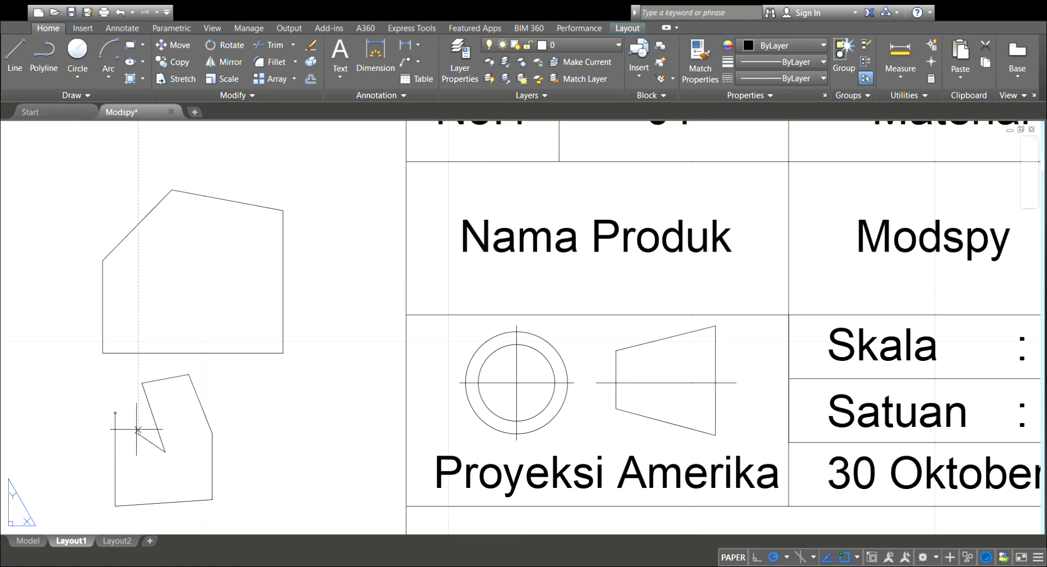
left_click(115, 413)
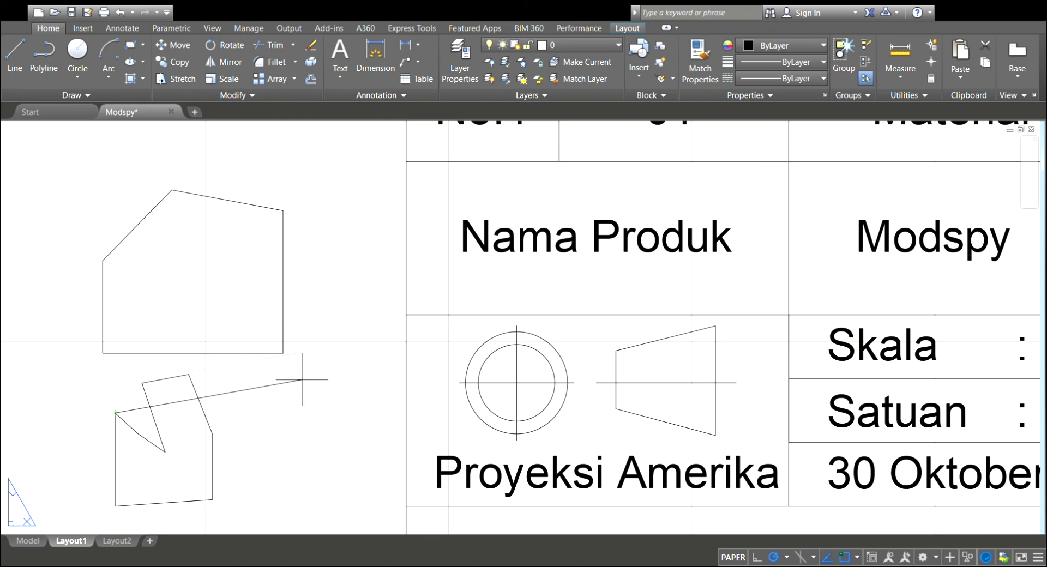
key("Escape")
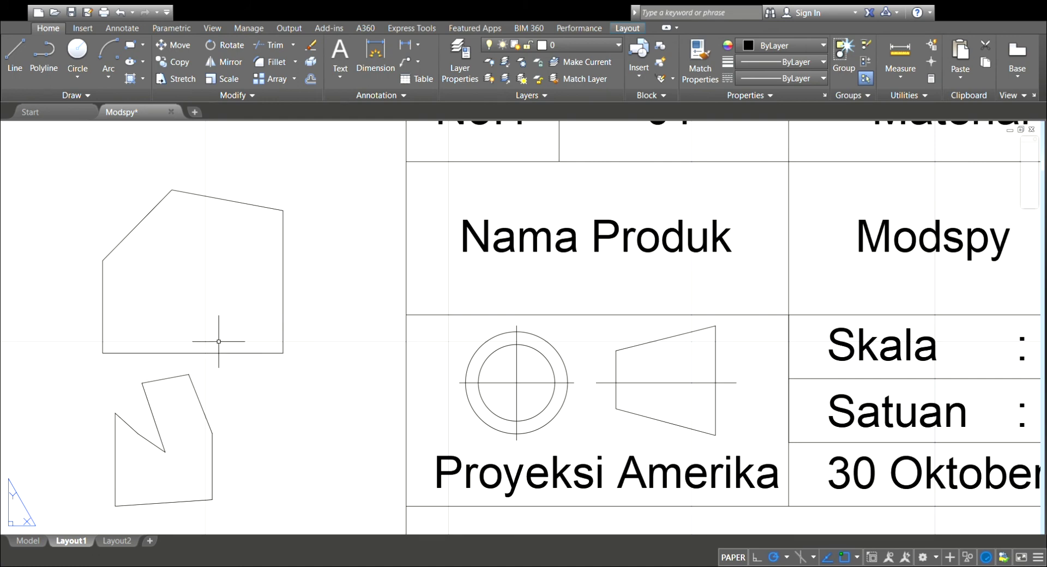
Move the notched polyline by its inner notch vertex to the space between the five-sided outline and the title block.
left_click(149, 382)
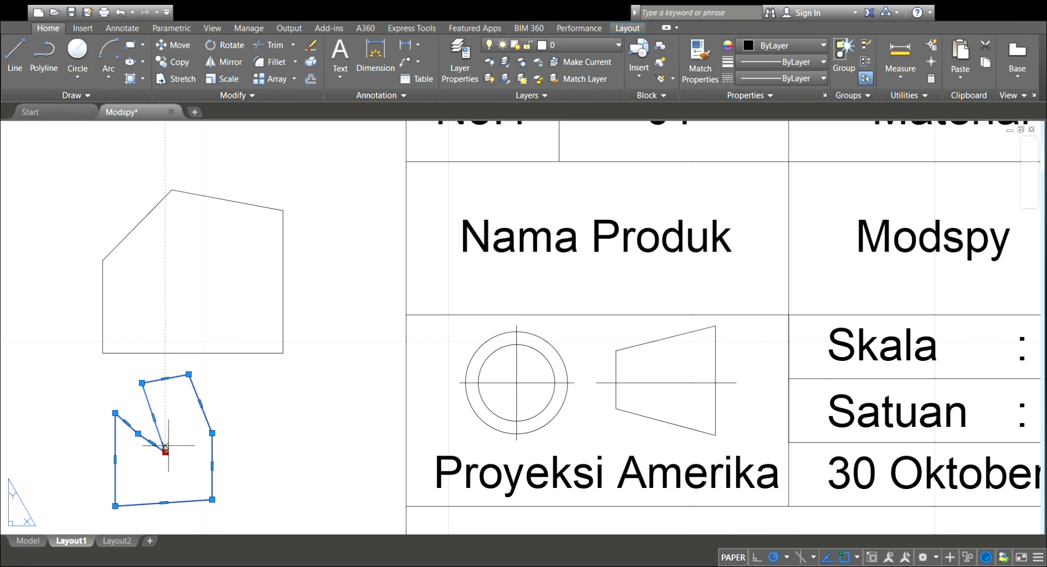
key("Escape")
left_click(205, 187)
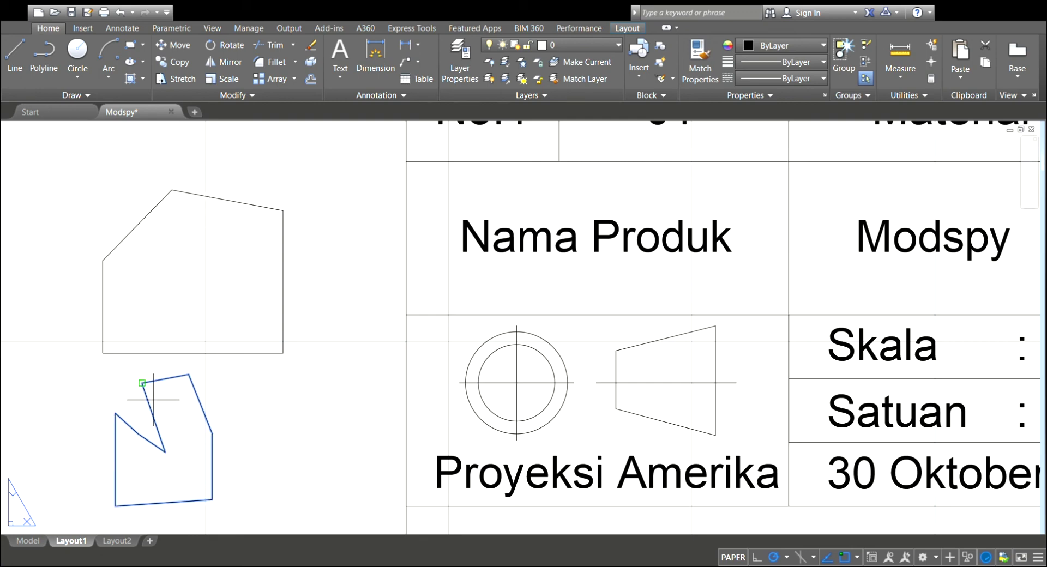
left_click(165, 452)
left_click(366, 279)
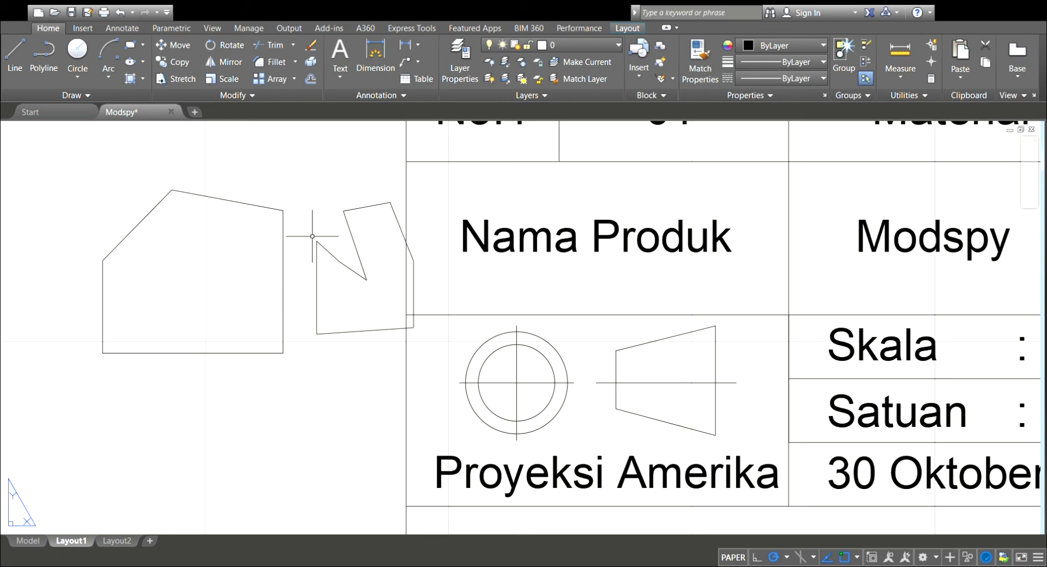
Explode the notched polyline and move the long slanted line of its notch by its midpoint onto the shape's right side.
left_click(366, 278)
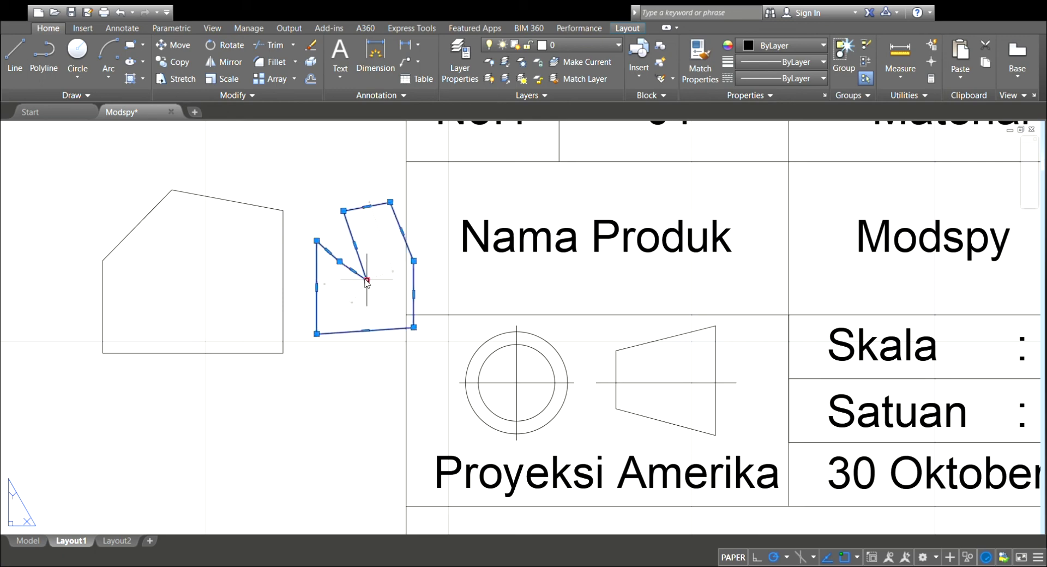
type("x")
key("Return")
left_click(342, 265)
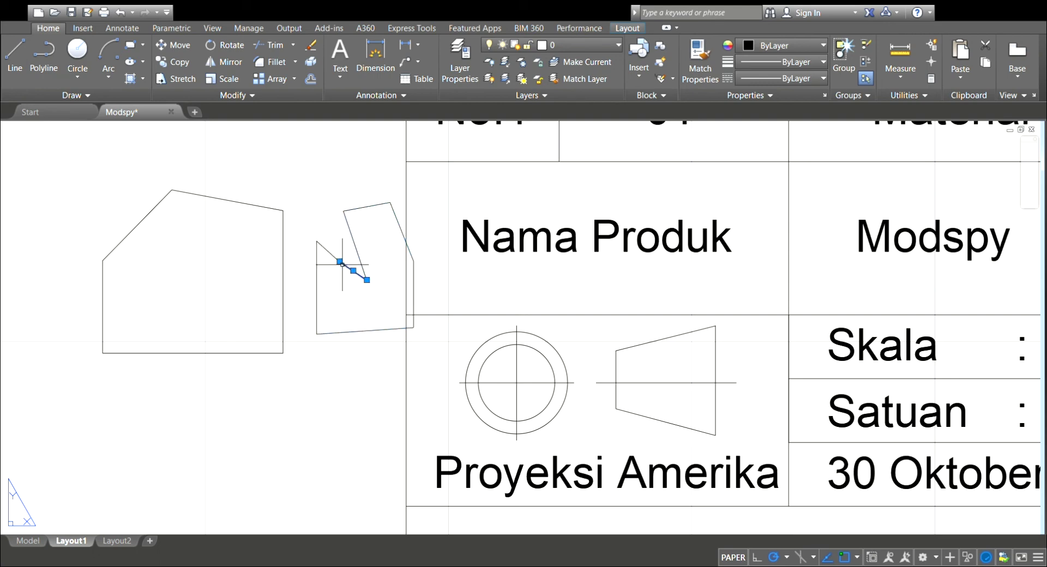
left_click(350, 229)
left_click(356, 245)
left_click(398, 234)
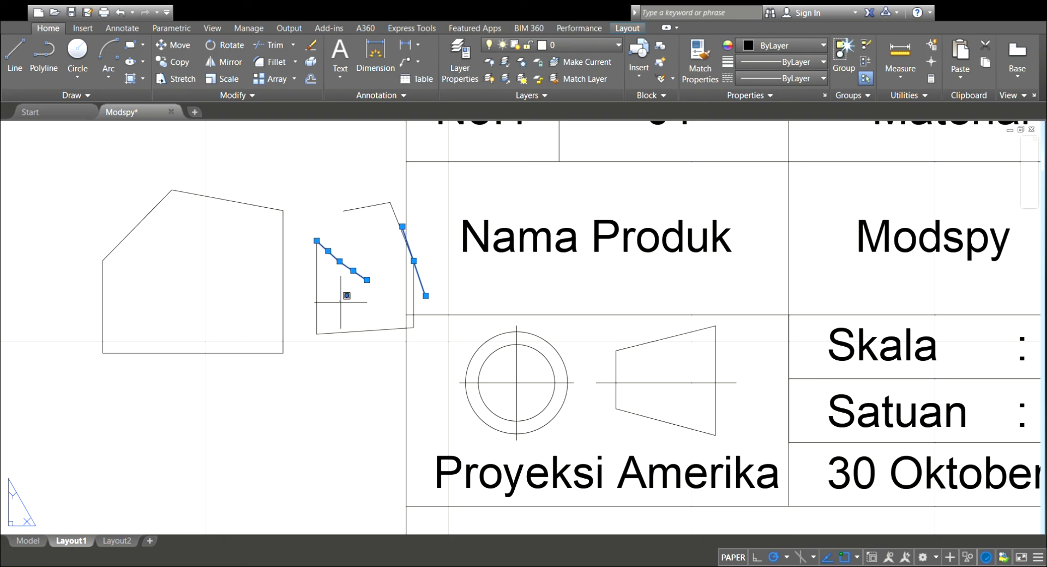
key("Escape")
Delete all lines of the five-sided outline and the exploded notched shape.
left_click(196, 193)
left_click(158, 204)
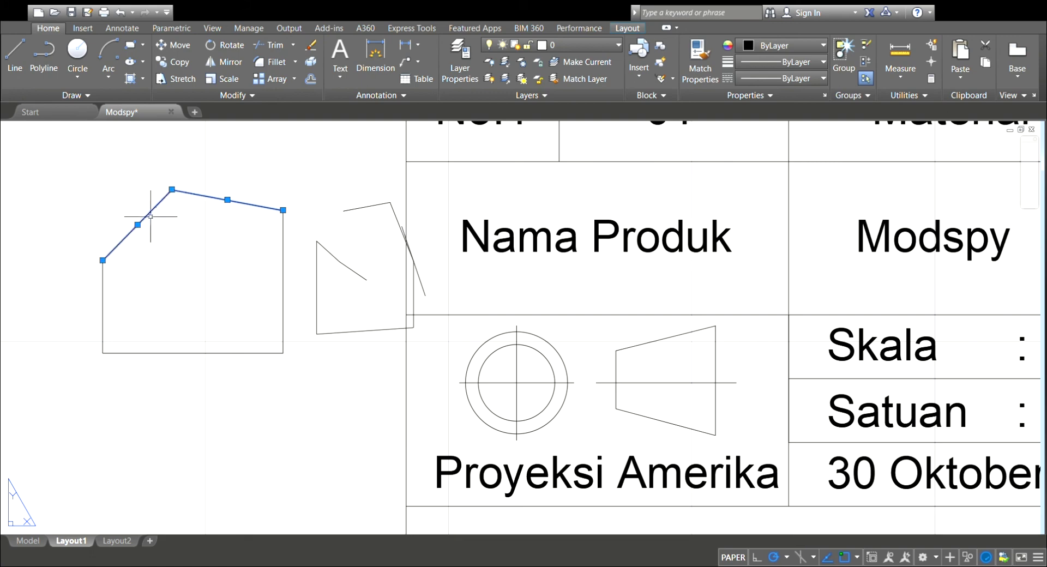
left_click(103, 303)
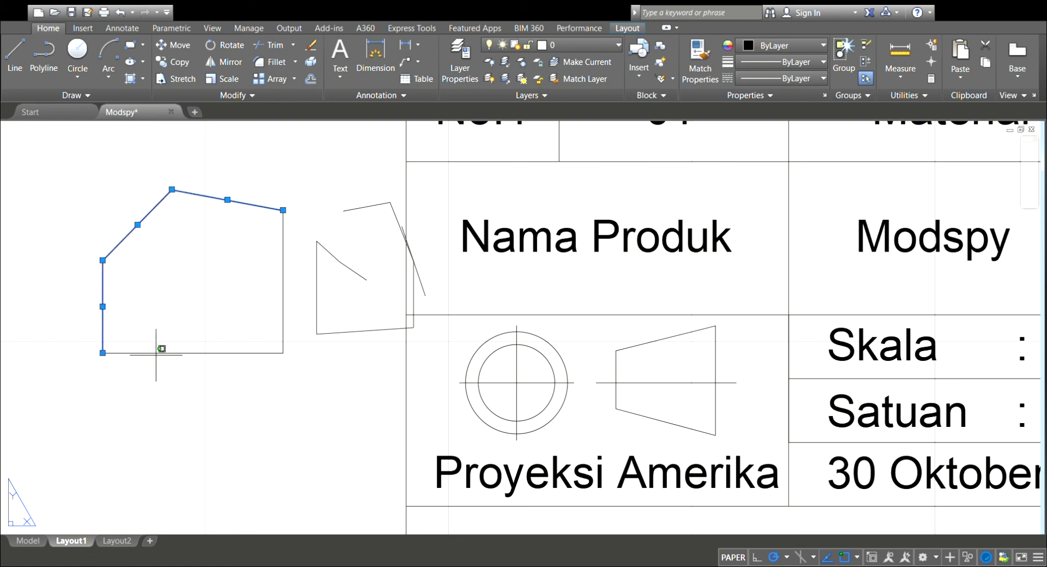
left_click(203, 353)
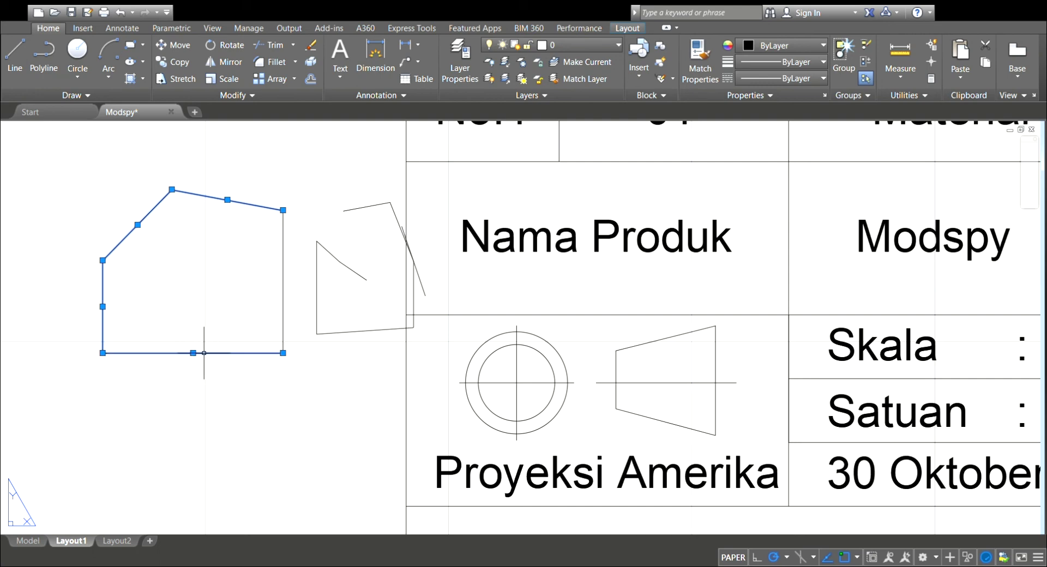
left_click(283, 290)
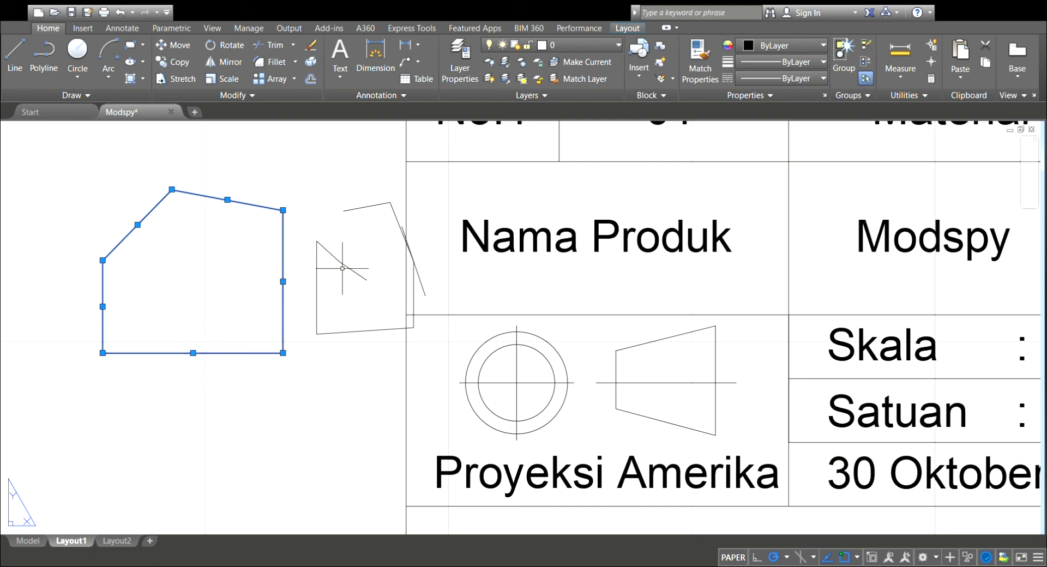
left_click(342, 262)
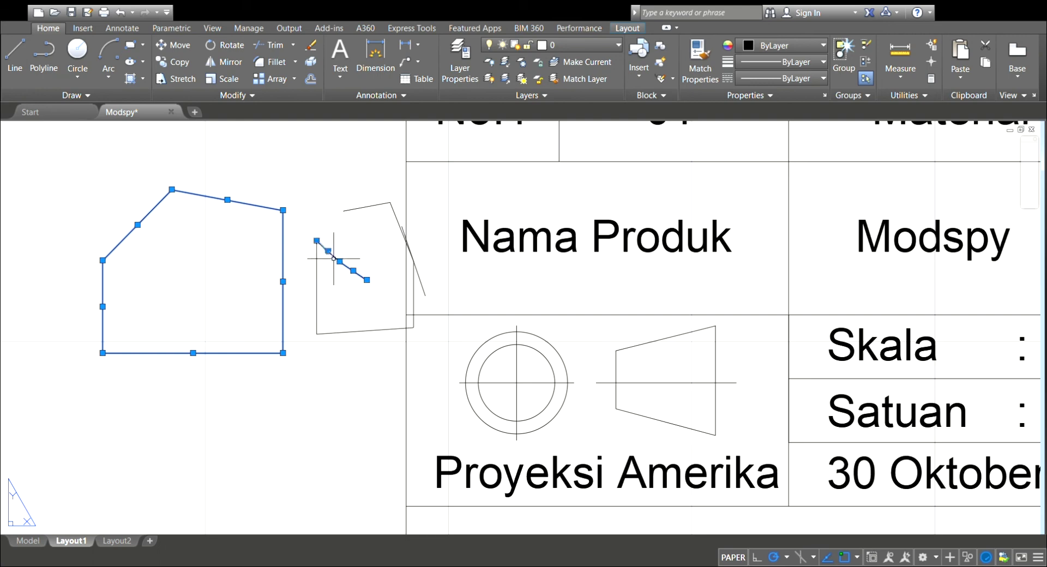
left_click(316, 270)
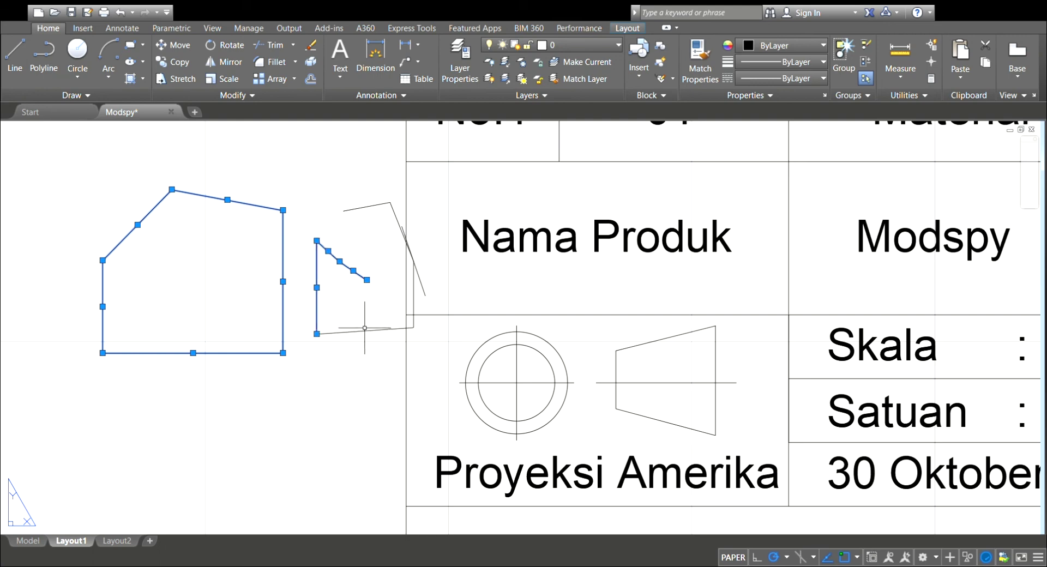
left_click(368, 330)
left_click(422, 284)
left_click(414, 289)
left_click(372, 207)
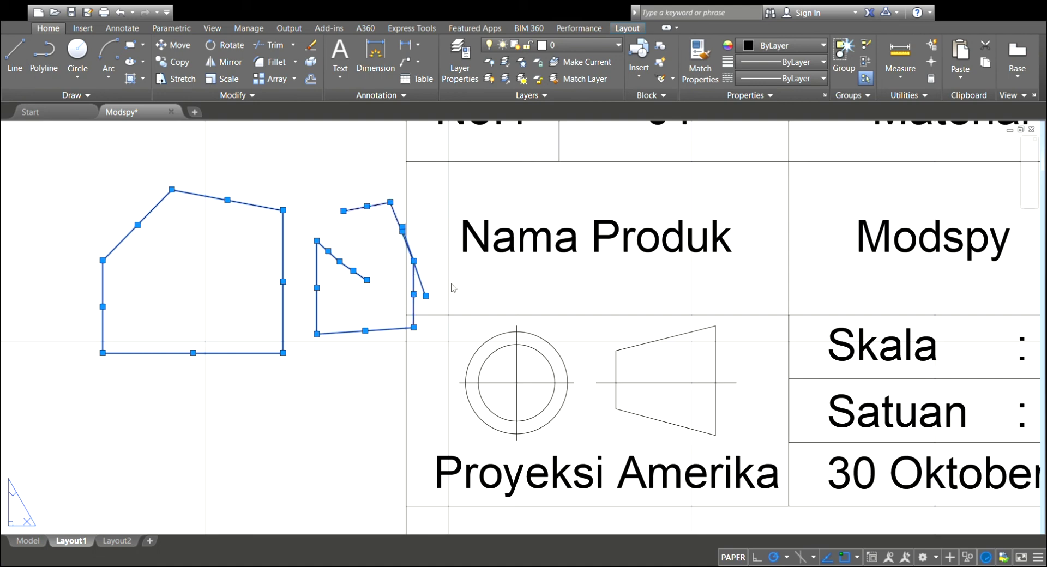
key("Delete")
Add multiline text above the title block's left end with a name and the indented filler text "hffumbftvchbljnkjnljgvkgvlhblij jgvhgvjhbjnkjbjvvhgv".
scroll(444, 327, "down", 6)
scroll(622, 308, "up", 2)
scroll(720, 338, "down", 2)
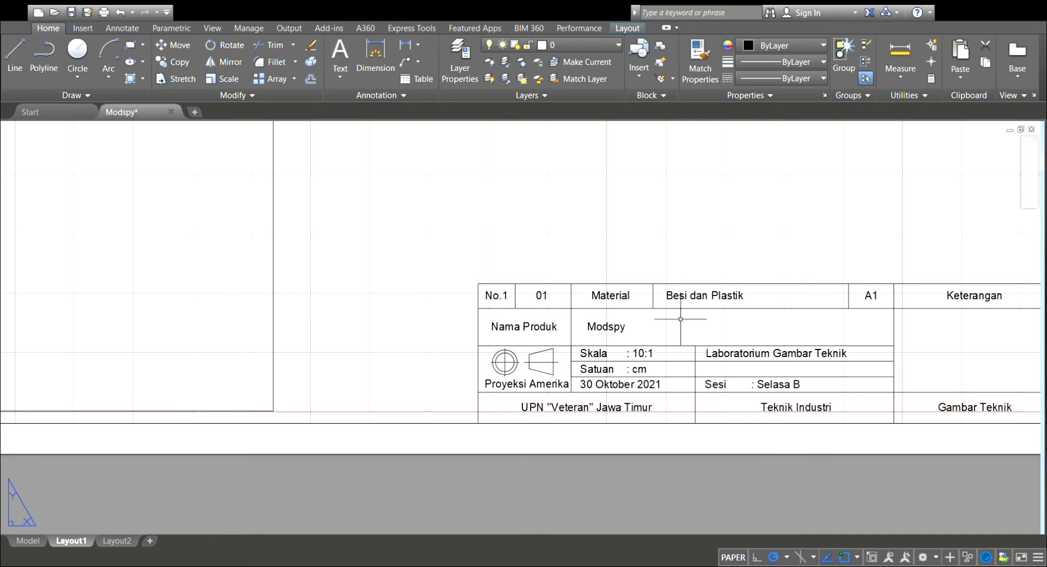
scroll(681, 319, "up", 2)
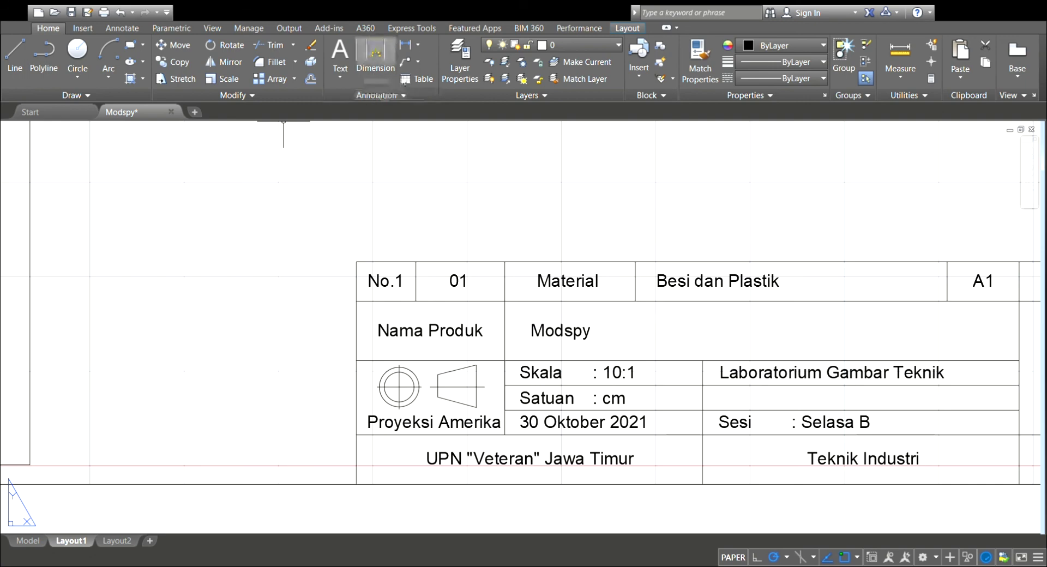
left_click(347, 83)
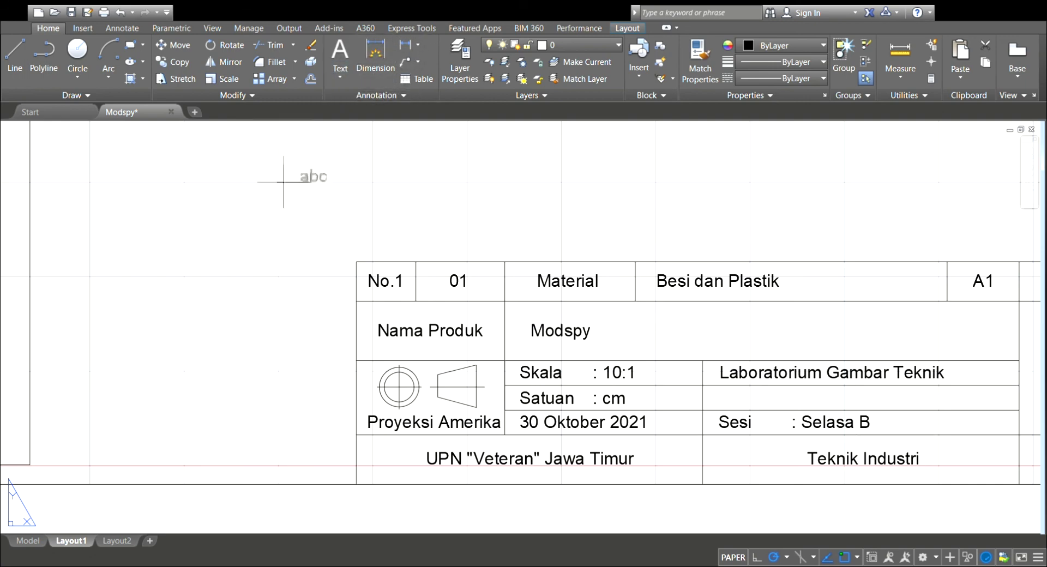
left_click(124, 194)
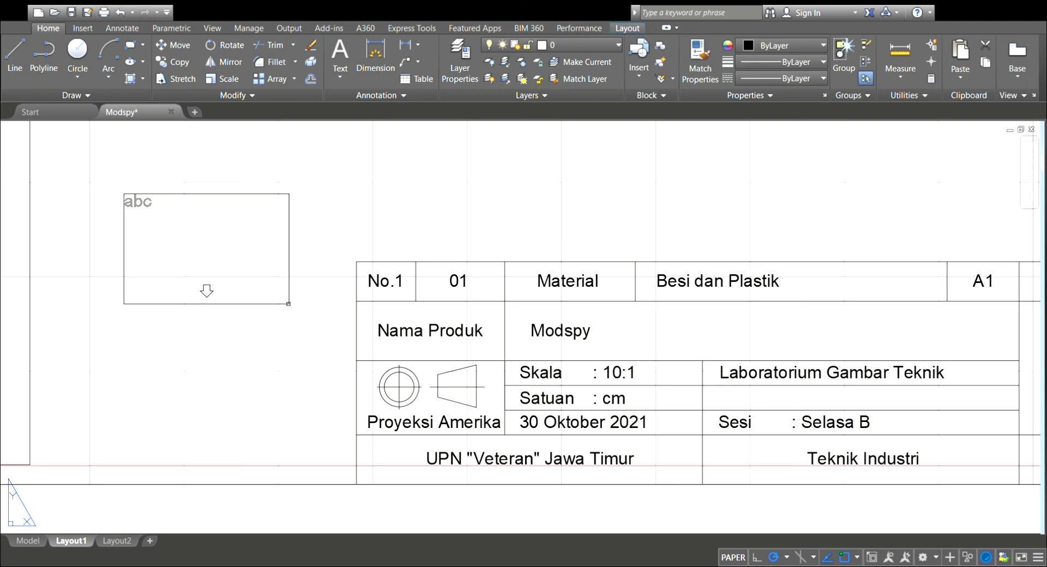
key("Escape")
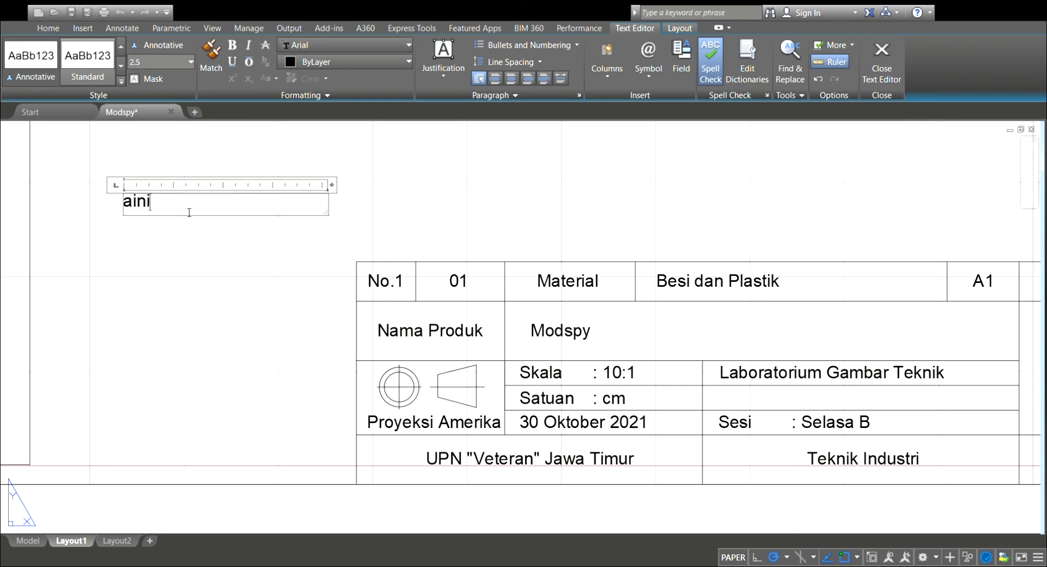
type("hffumbftv")
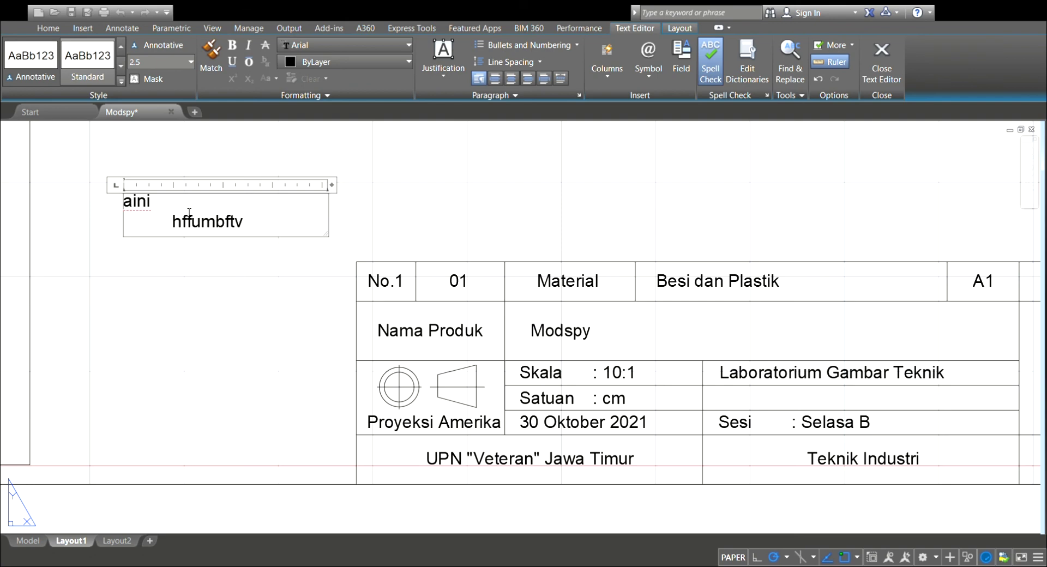
type("chbljnkjnljgvkgvlhblij")
key("Return")
type("jgvhgvjhbjnkjbjvvhgv")
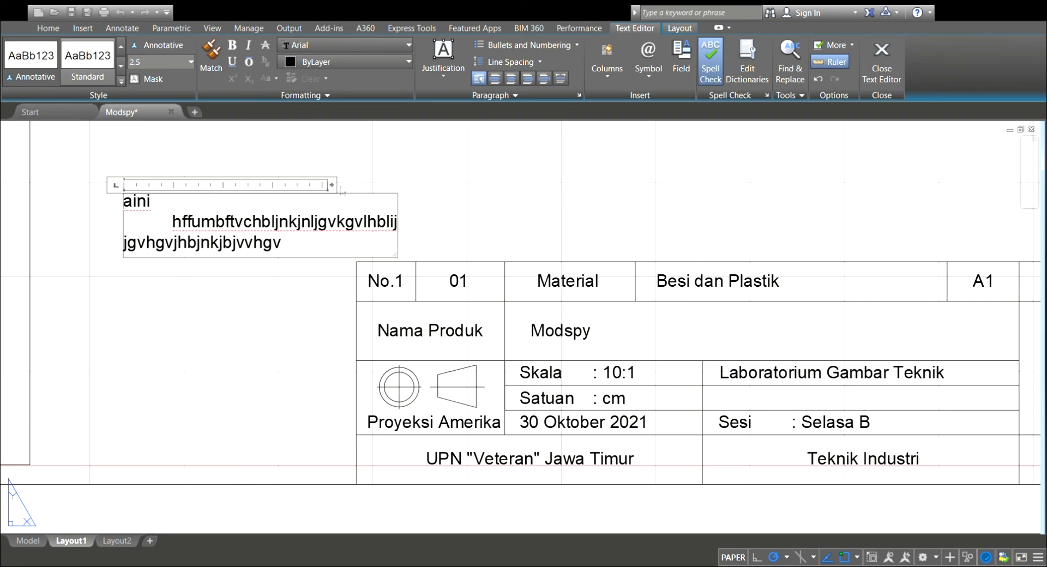
Widen the multiline text box so that all its text fits on one line, and adjust the box height.
left_click_drag(335, 188, 765, 185)
left_click_drag(427, 222, 428, 251)
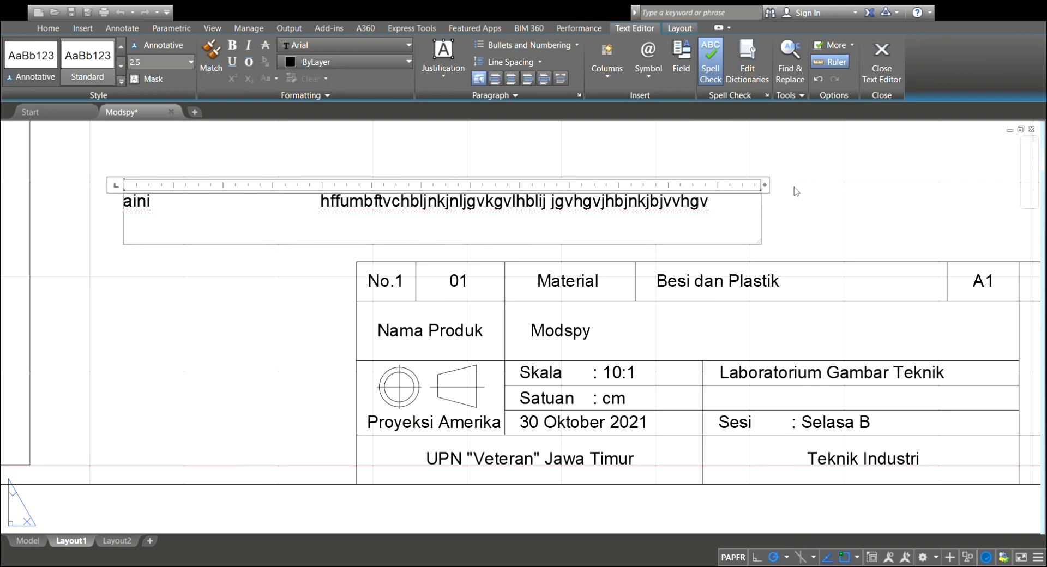
Discard the multiline text above the title block and copy the "Proyeksi Amerika" text to just outside the block's left edge.
key("Escape")
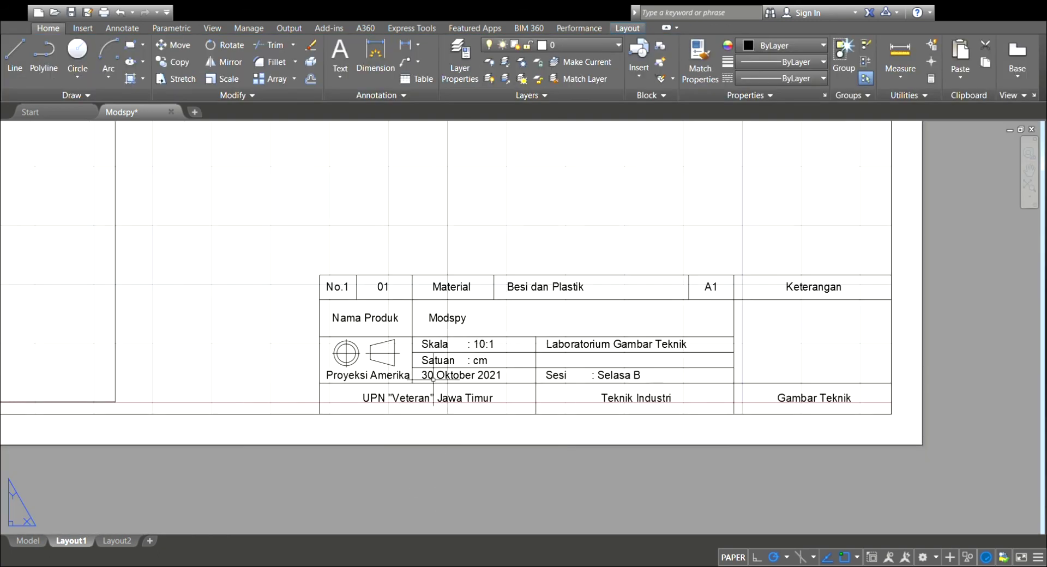
scroll(377, 378, "up", 4)
left_click(391, 372)
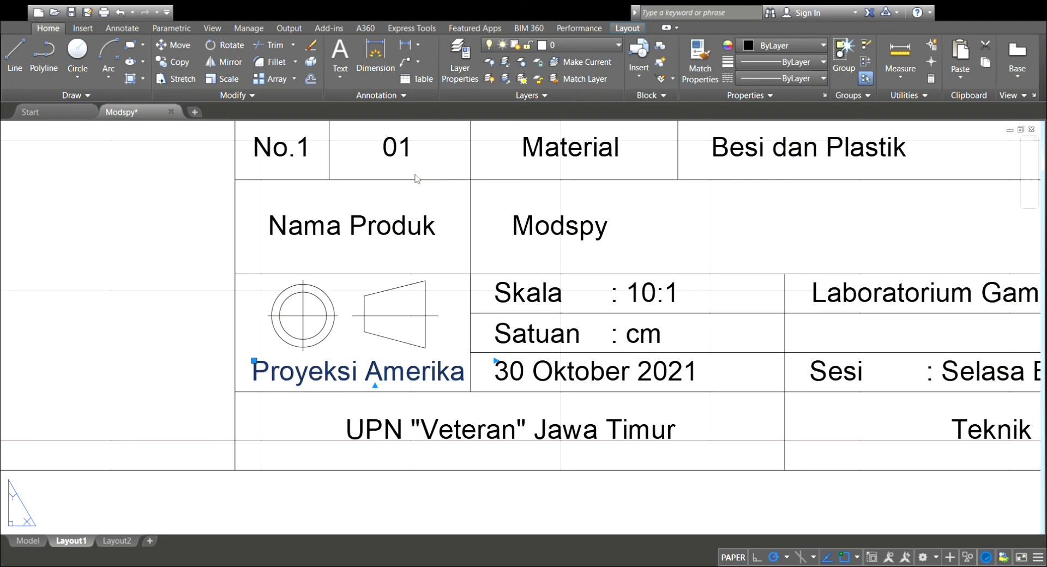
key("Escape")
left_click(282, 375)
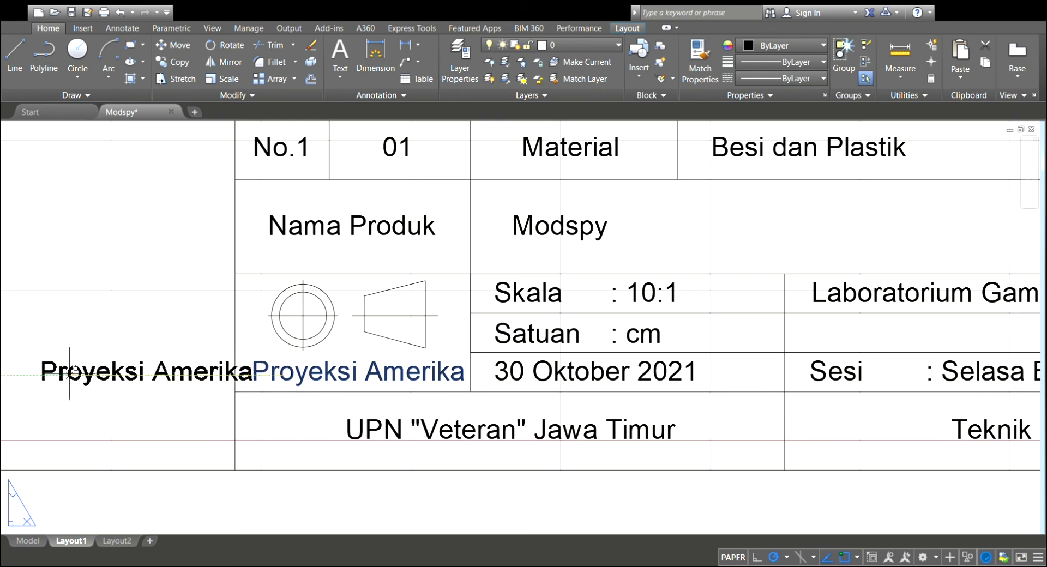
left_click(51, 375)
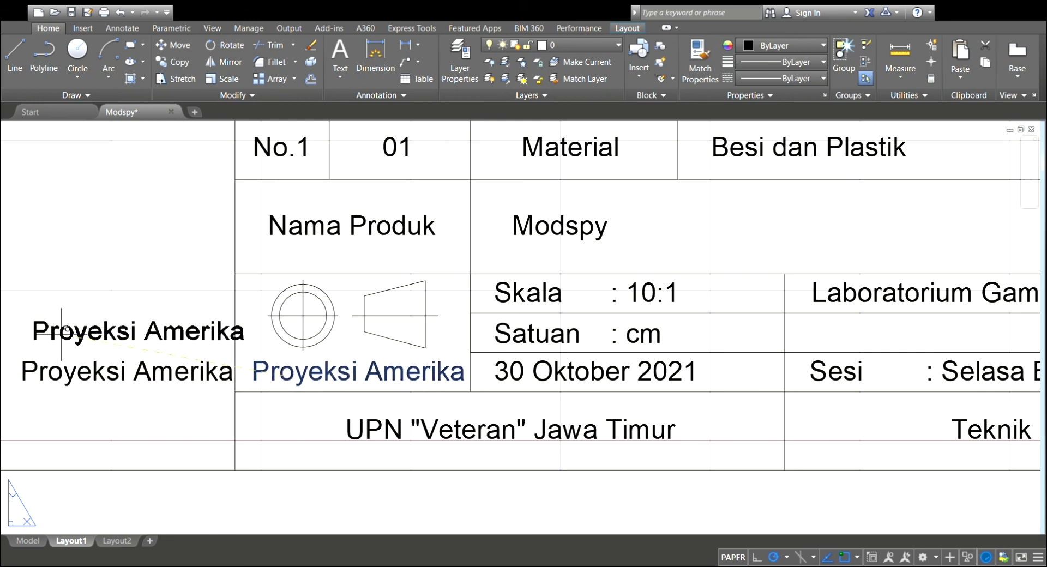
key("Escape")
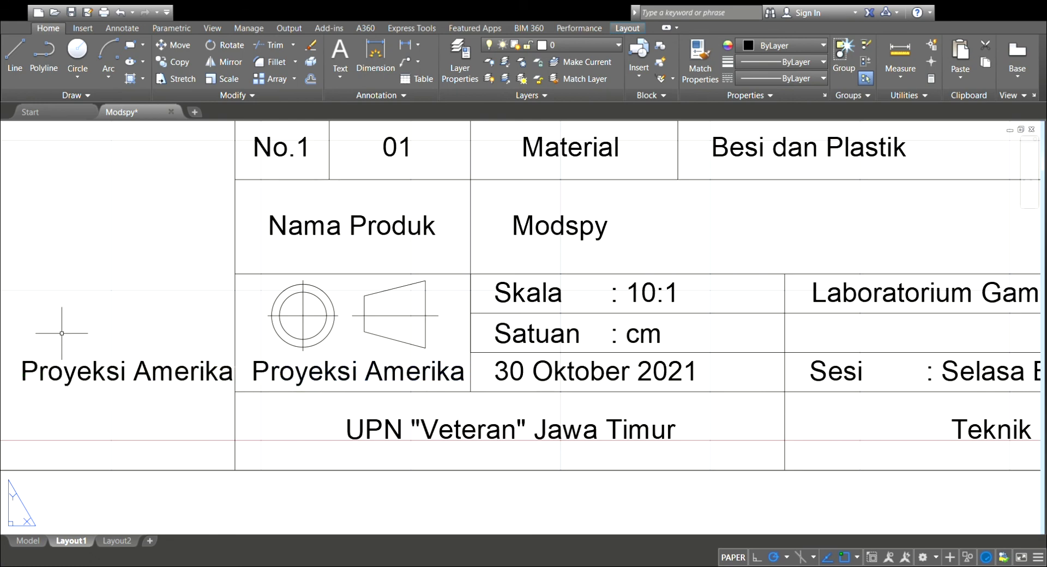
Replace the copied "Proyeksi Amerika" text beside the title block with "a", and delete that copy.
double_click(107, 378)
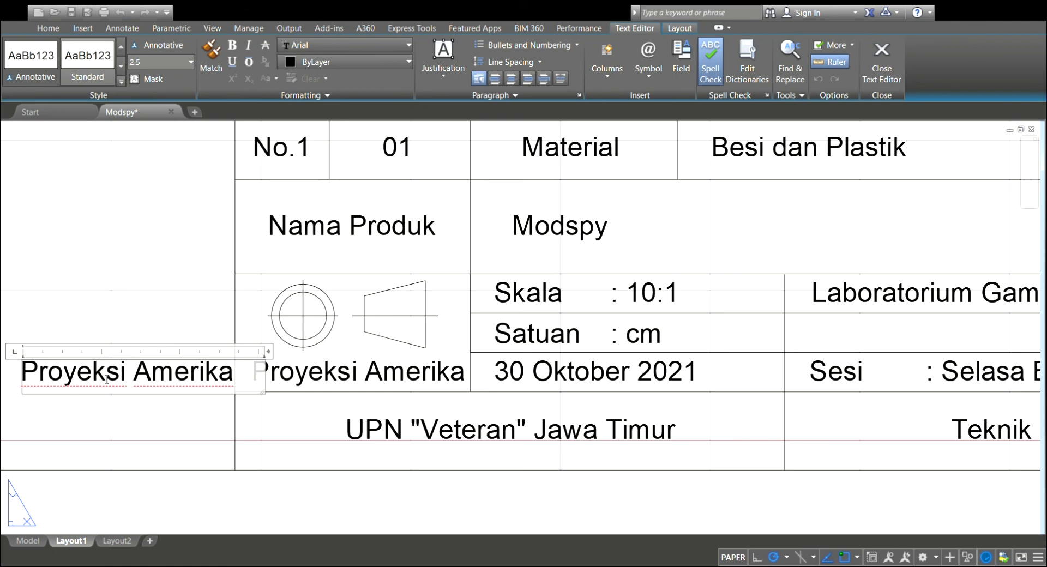
key("ctrl+a")
key("BackSpace")
type("a")
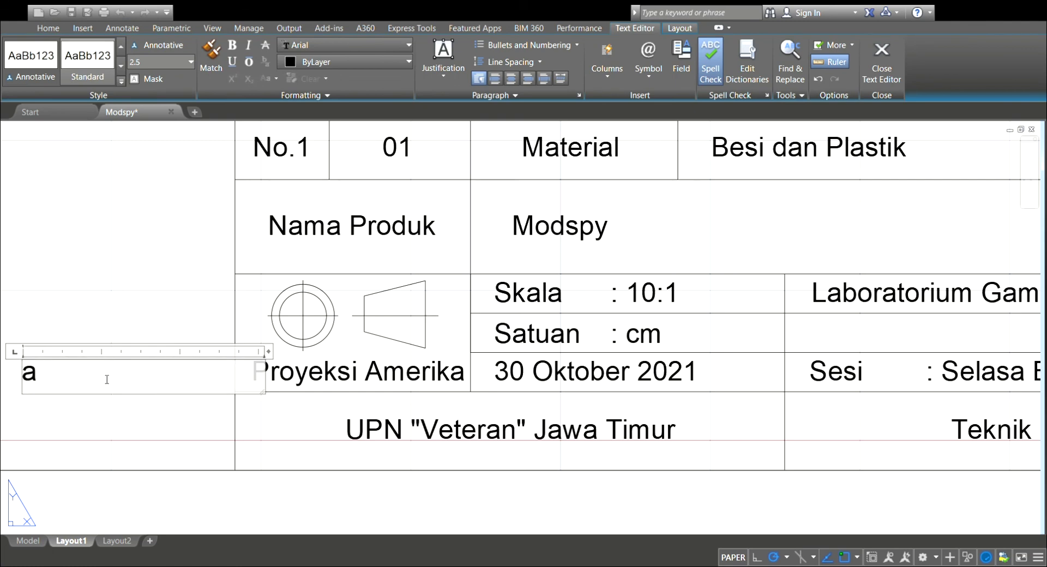
key("Return")
key("BackSpace")
left_click(191, 268)
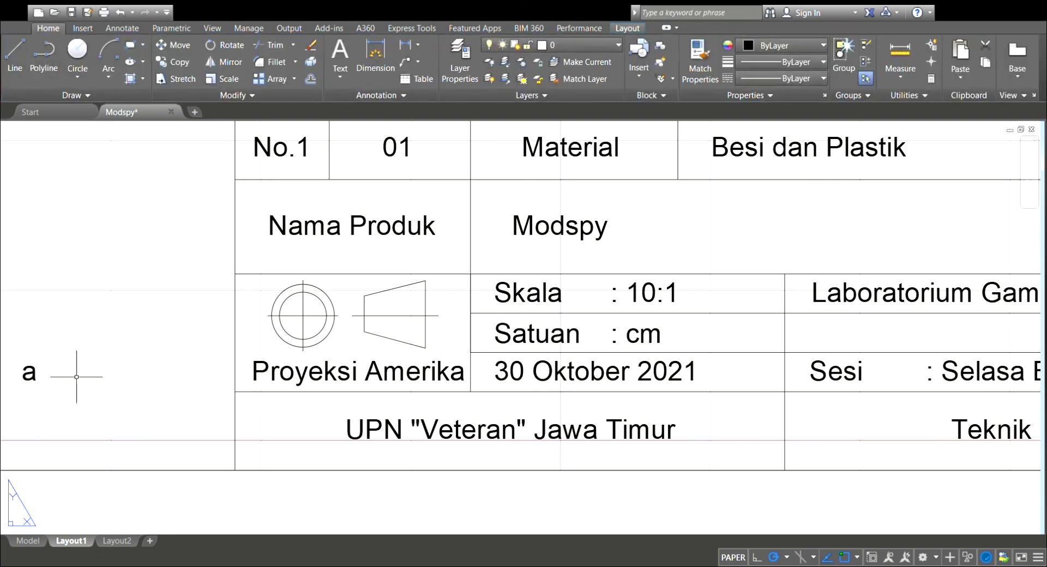
left_click(31, 373)
key("Delete")
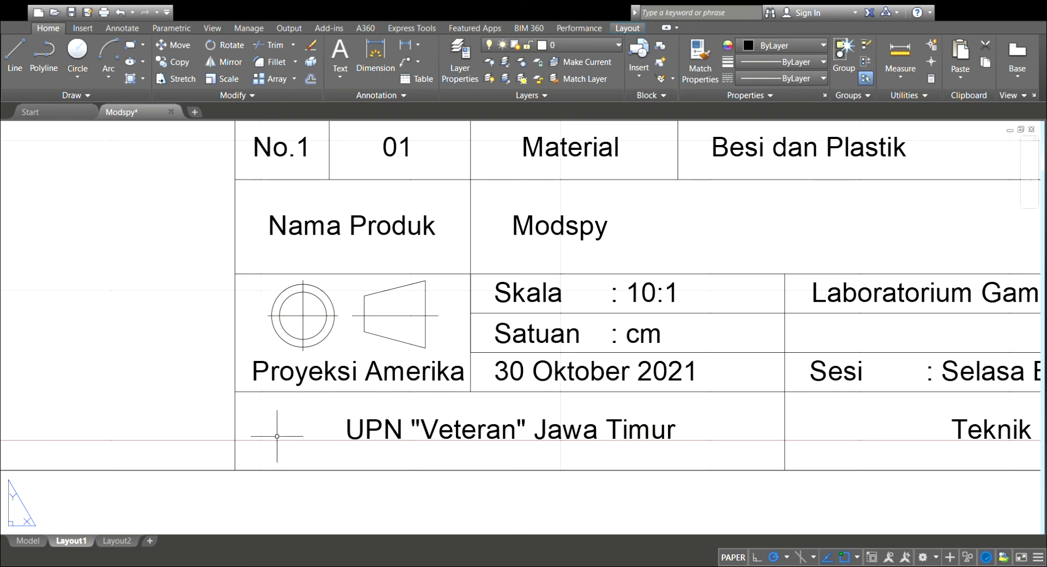
Examine the title block entries and the arrangement of the product views across the sheet.
scroll(262, 299, "down", 2)
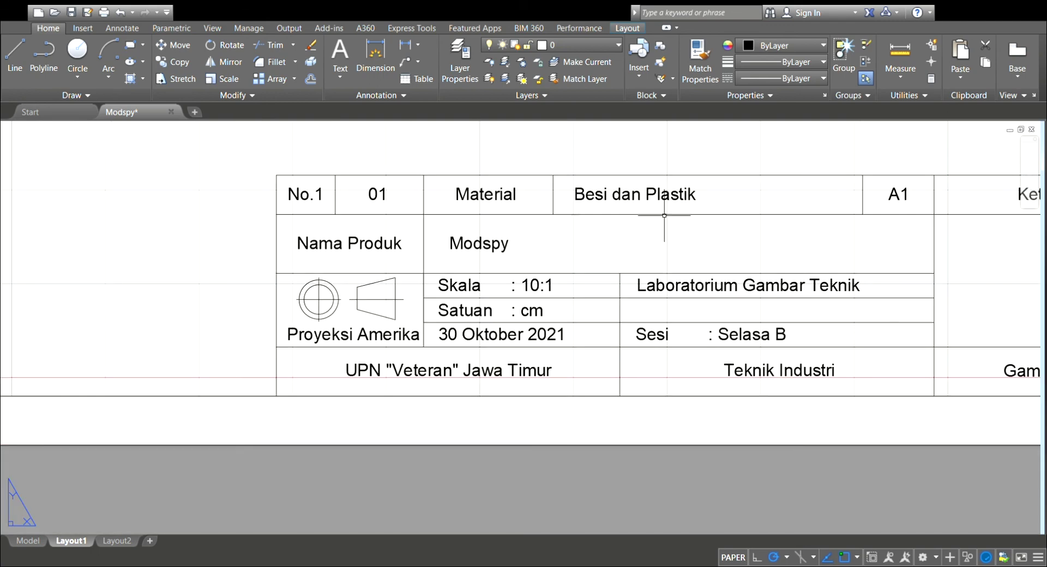
scroll(670, 214, "down", 2)
scroll(961, 188, "up", 2)
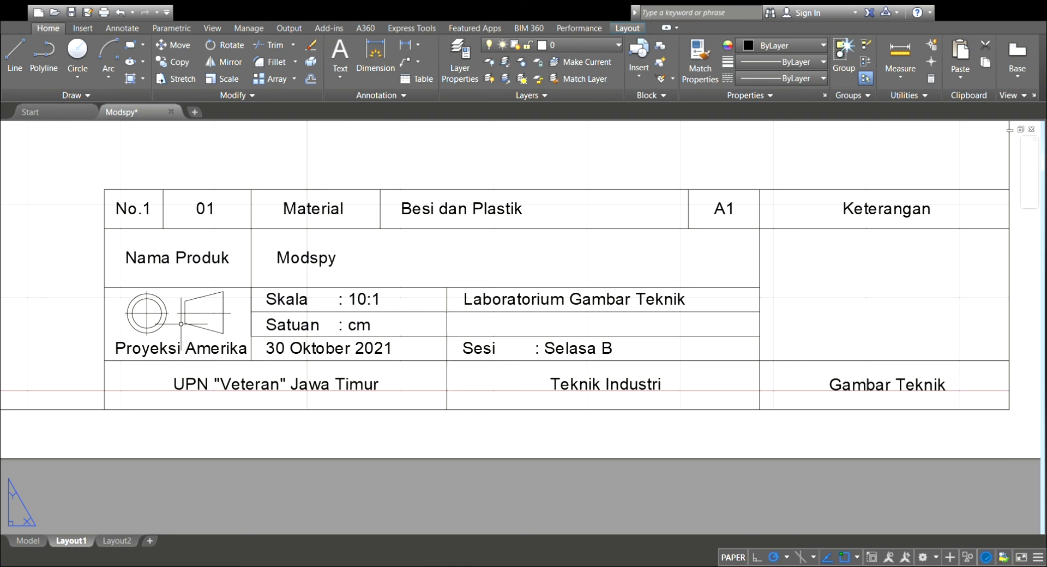
scroll(246, 234, "down", 5)
scroll(107, 169, "down", 2)
scroll(131, 180, "up", 6)
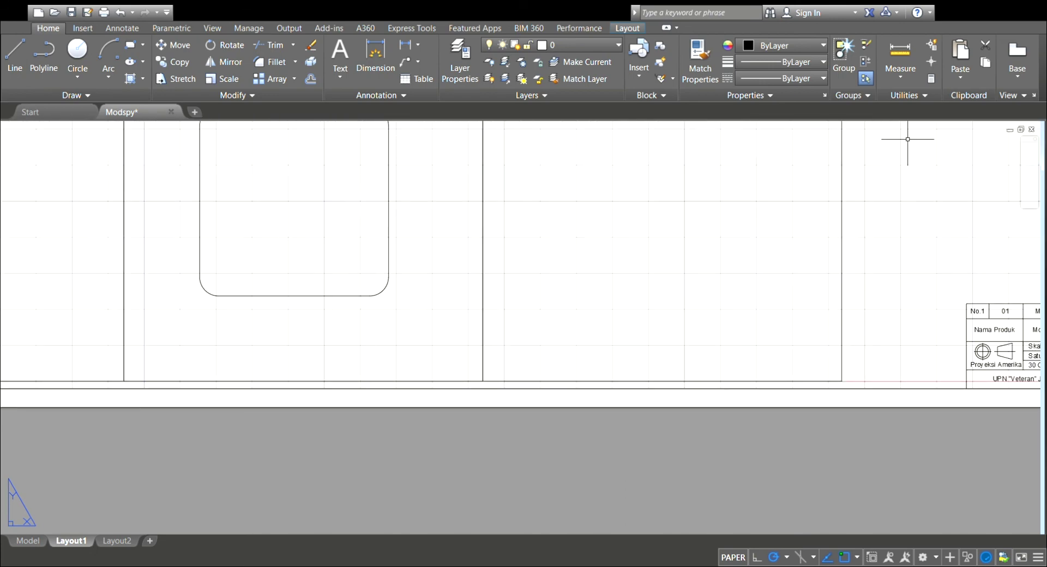
left_click(1030, 176)
left_click_drag(623, 147, 619, 331)
scroll(620, 332, "down", 2)
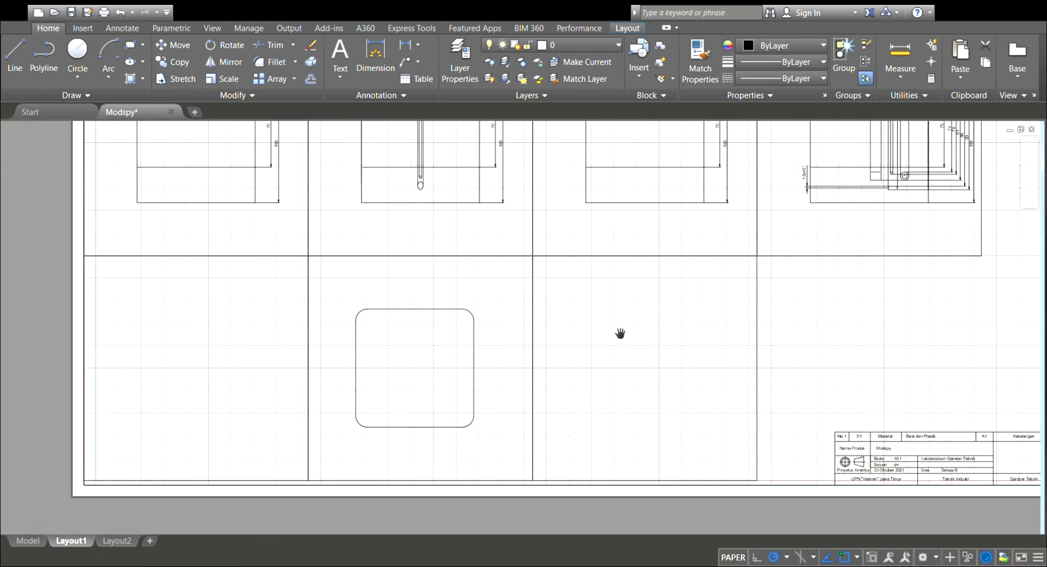
left_click_drag(510, 236, 476, 285)
scroll(477, 285, "down", 2)
left_click_drag(480, 241, 445, 326)
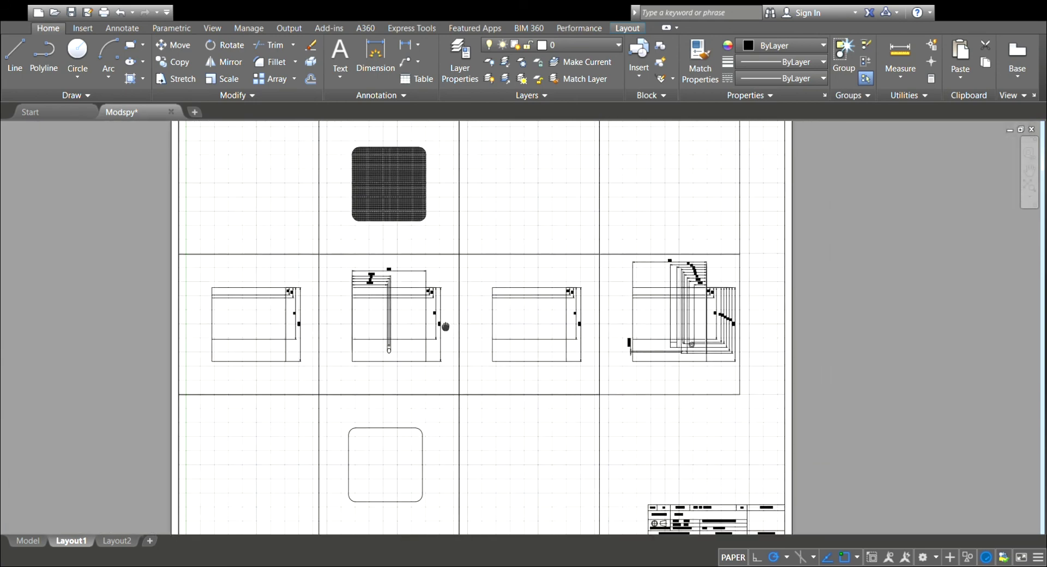
left_click_drag(408, 295, 392, 269)
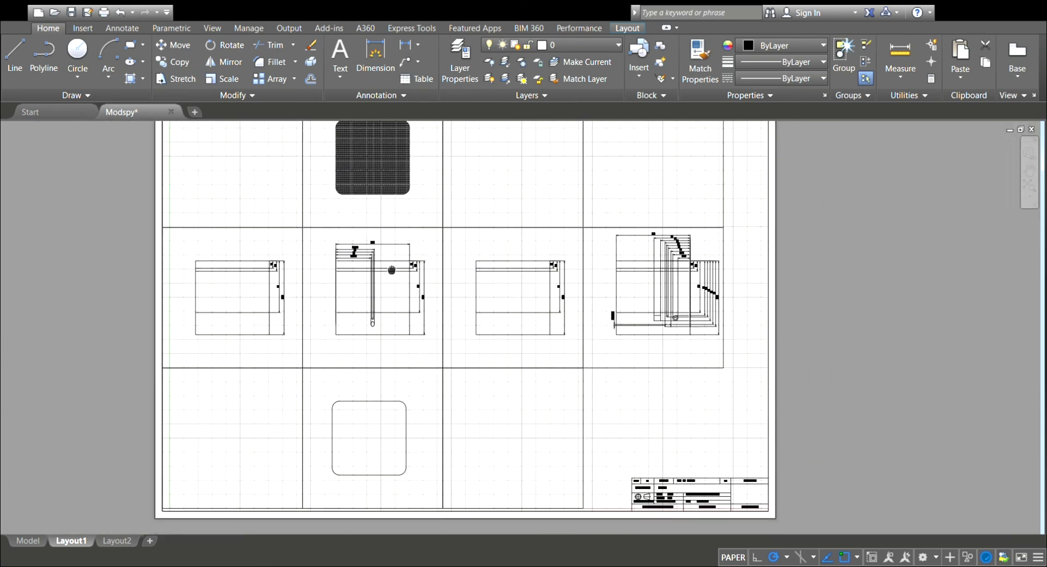
Add linear dimensions for the plain rounded square's width above it and its height along its right side.
scroll(358, 402, "up", 4)
middle_click_drag(357, 402, 411, 258)
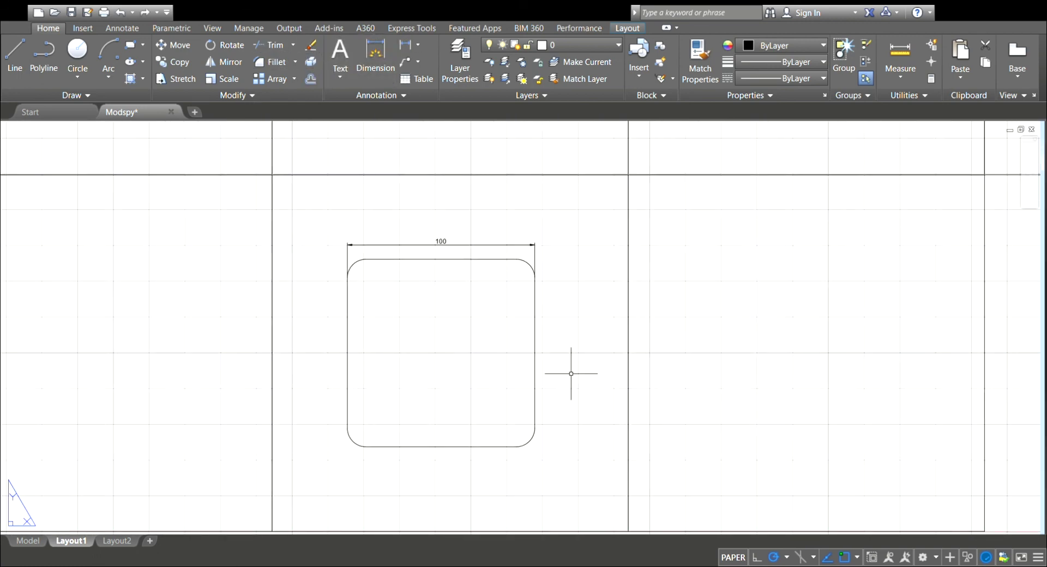
left_click(405, 44)
left_click(517, 258)
left_click(515, 446)
left_click(561, 415)
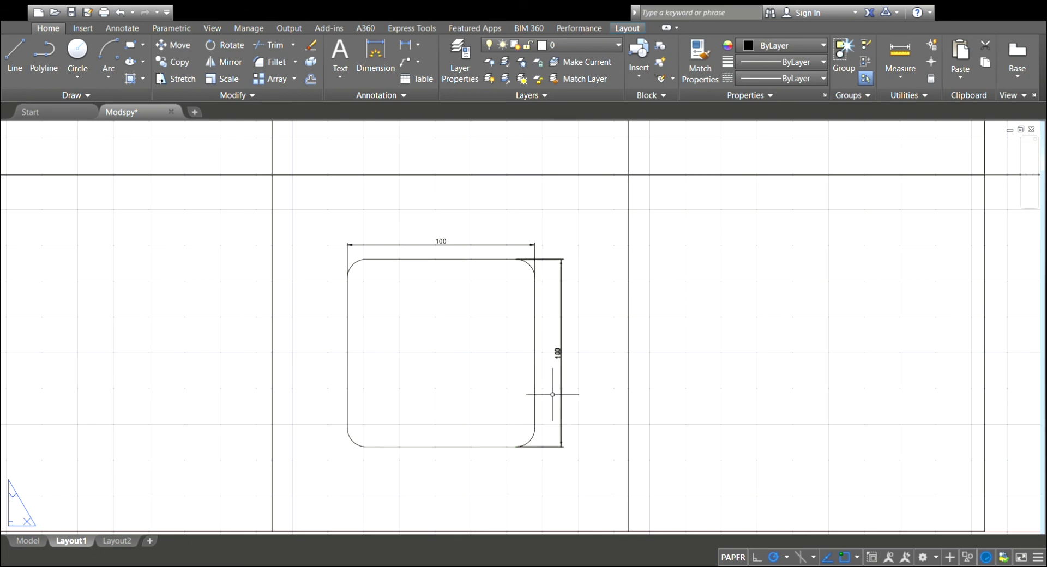
Dimension the overall width of the grid-filled rounded square, placing the dimension above its upper edge.
scroll(509, 314, "down", 2)
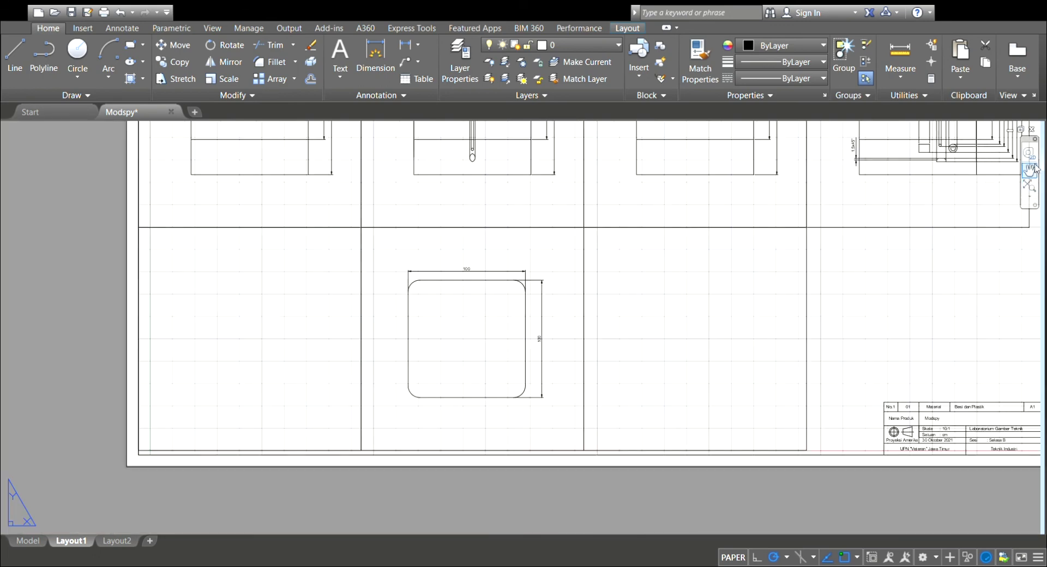
left_click(1030, 170)
left_click_drag(597, 199, 582, 390)
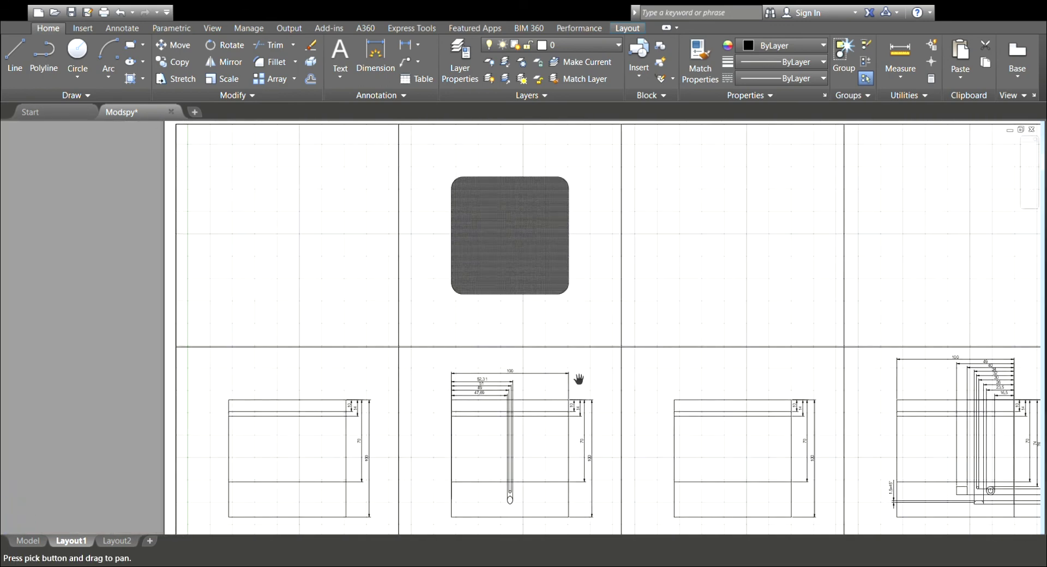
scroll(503, 240, "up", 2)
mouse_move(502, 241)
left_mouse_down()
mouse_move(486, 318)
mouse_move(476, 318)
left_mouse_up()
scroll(502, 256, "up", 2)
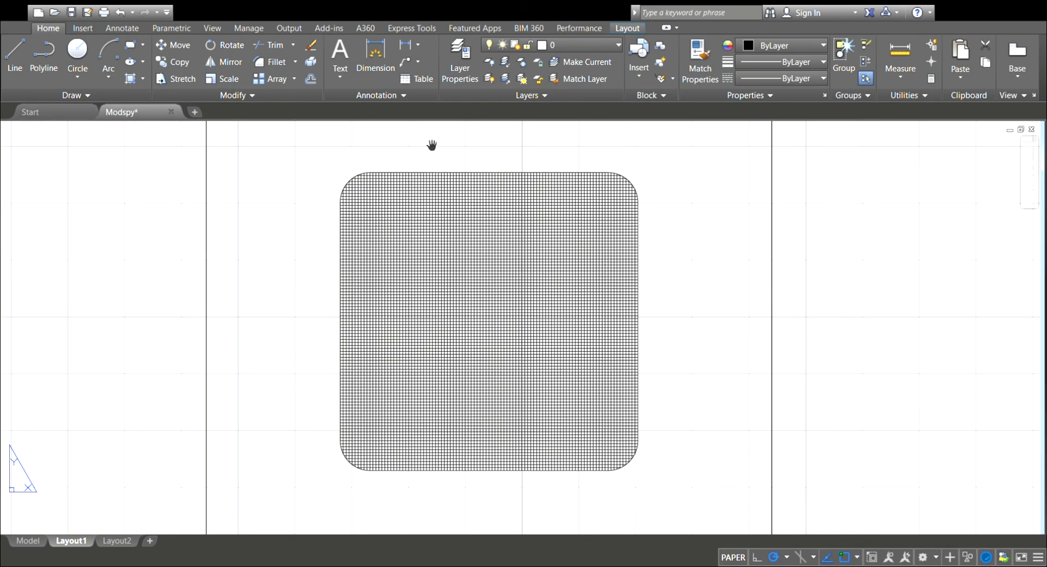
left_click(406, 45)
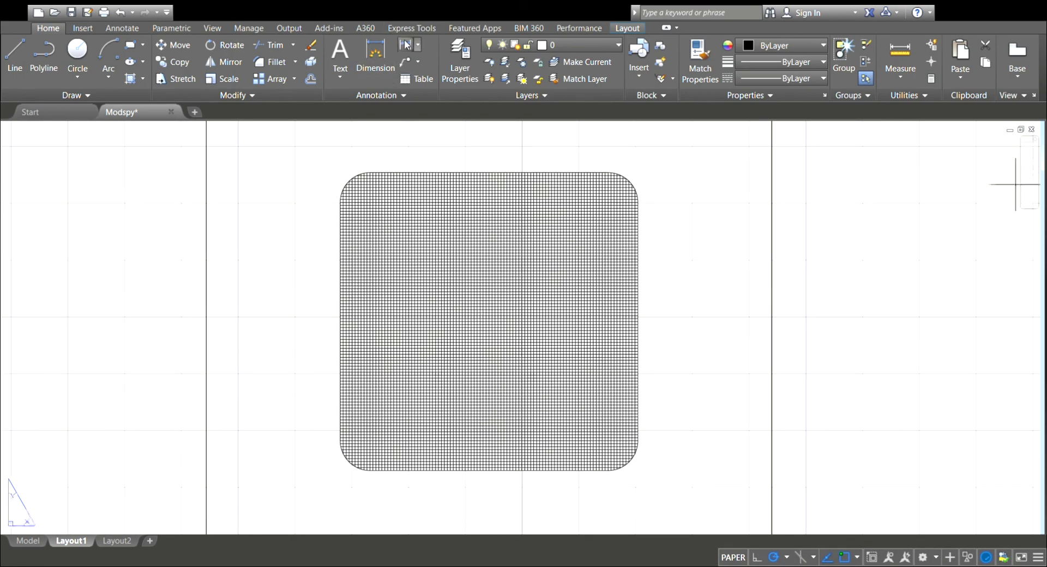
left_click(340, 202)
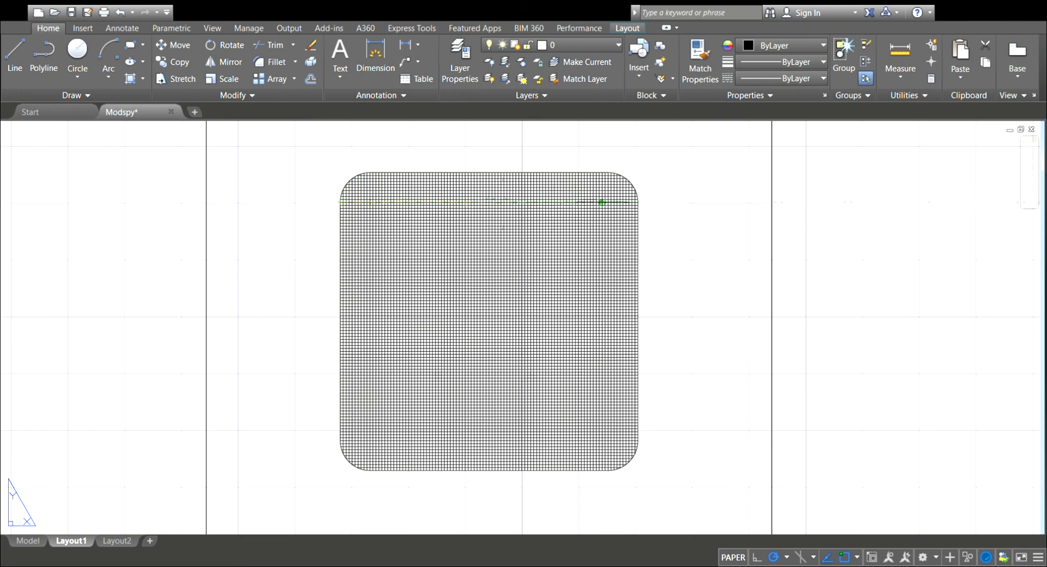
left_click(638, 204)
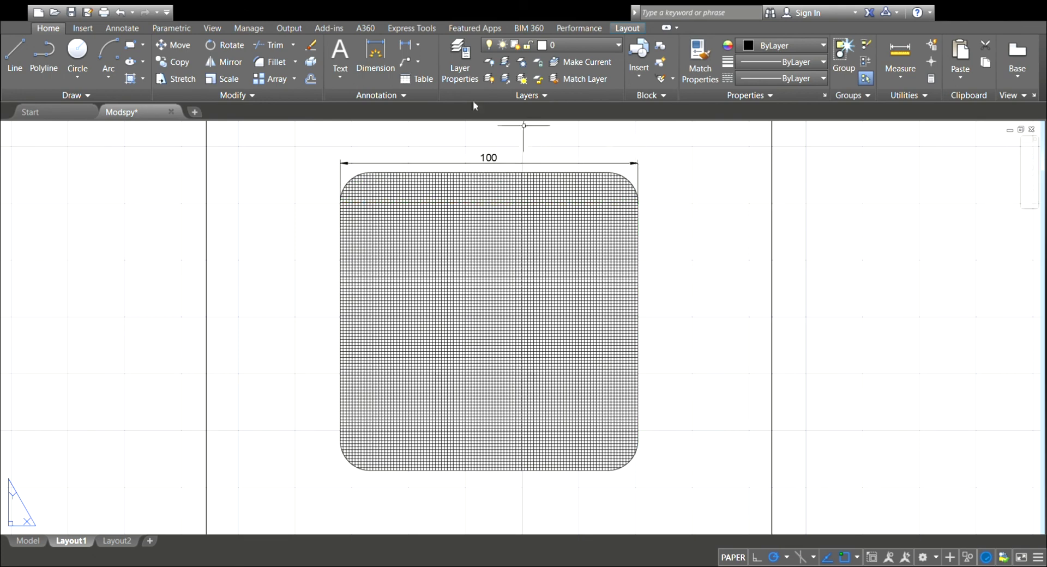
Try to dimension the grid-filled square's overall height along its right side.
left_click(407, 47)
left_click(614, 470)
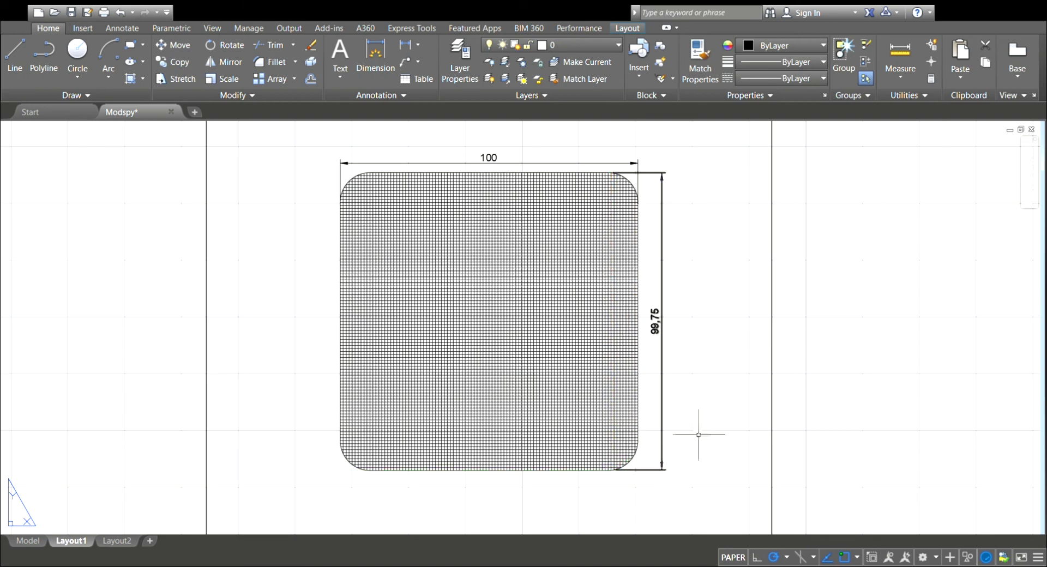
left_click(662, 327)
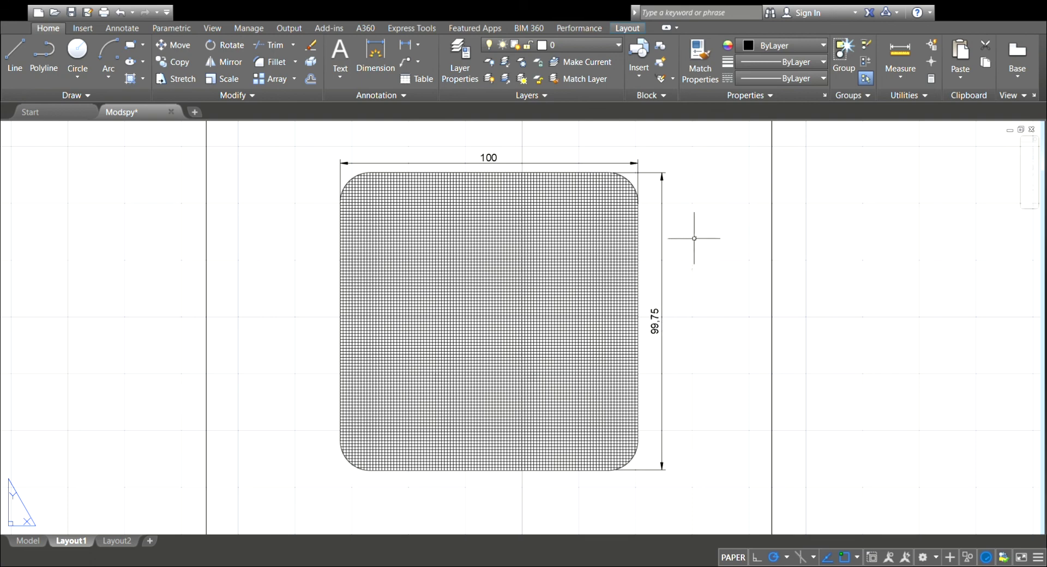
key("ctrl+z")
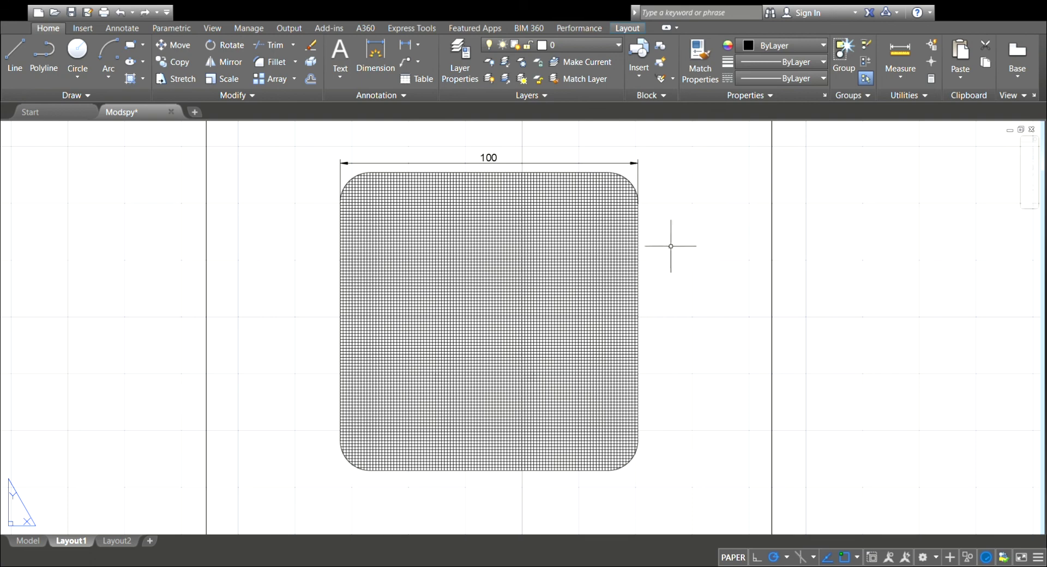
left_click(406, 43)
left_click(611, 475)
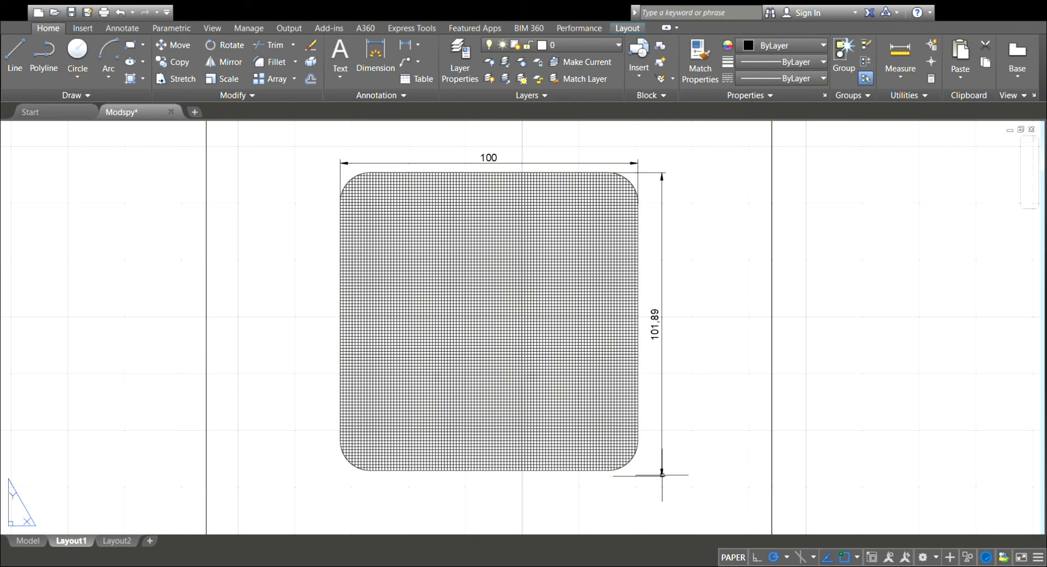
key("Escape")
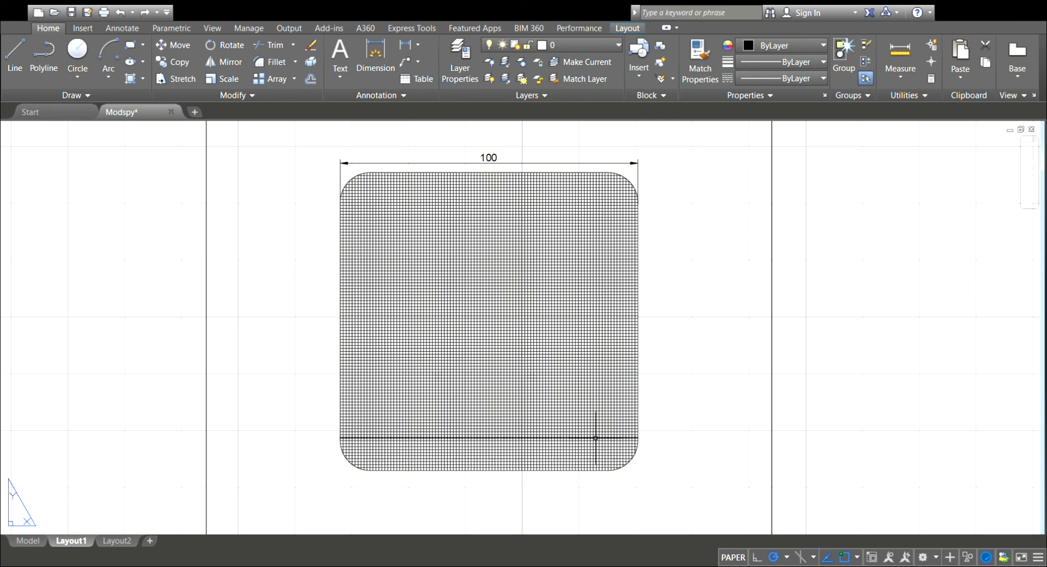
Retry the grid-filled square's height dimension between the ends of its upper and lower right corner arcs, and undo it.
left_click(406, 45)
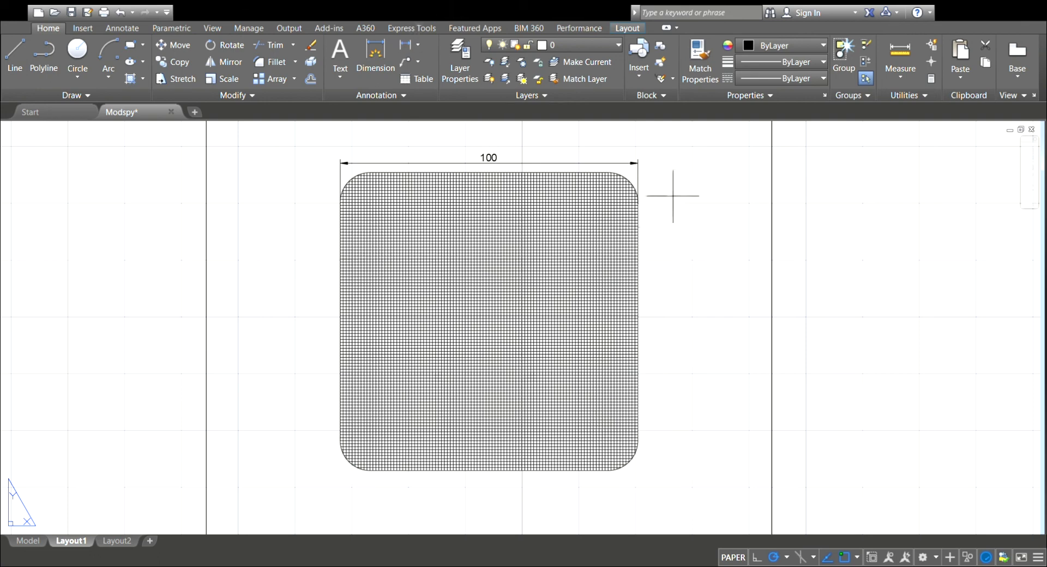
left_click(610, 173)
left_click(612, 470)
left_click(656, 470)
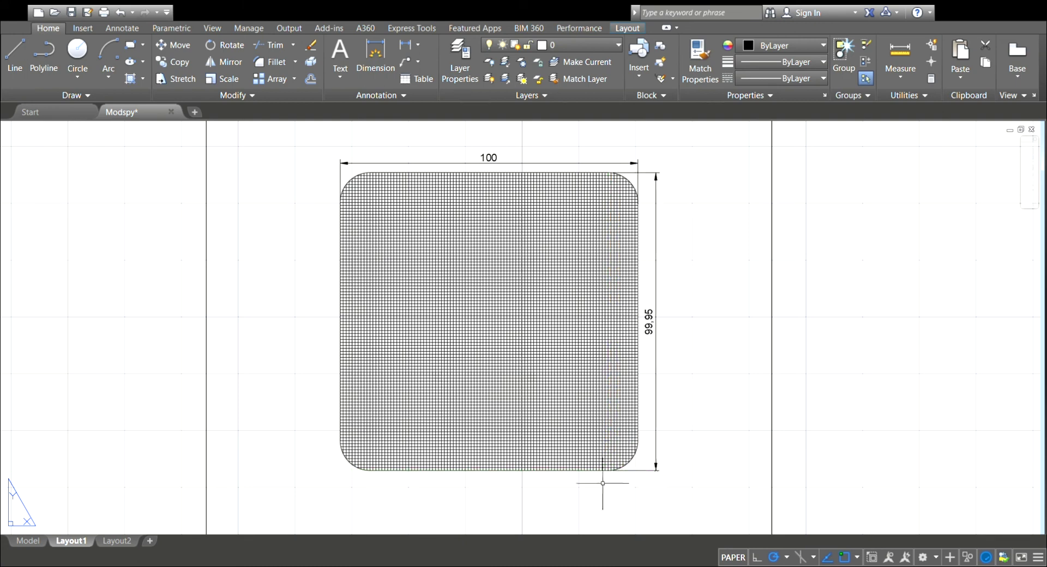
key("ctrl+z")
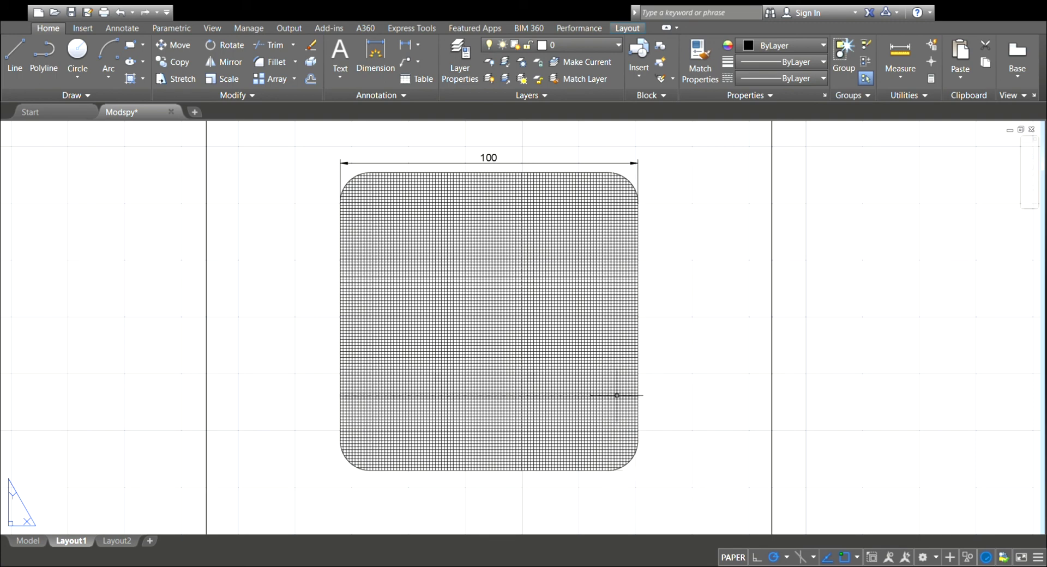
Copy the plain rounded square's height dimension to the grid-filled square, aligning it with the upper end of its upper right corner arc.
scroll(636, 264, "down", 4)
left_click(1029, 170)
scroll(627, 227, "down", 5)
scroll(598, 298, "up", 8)
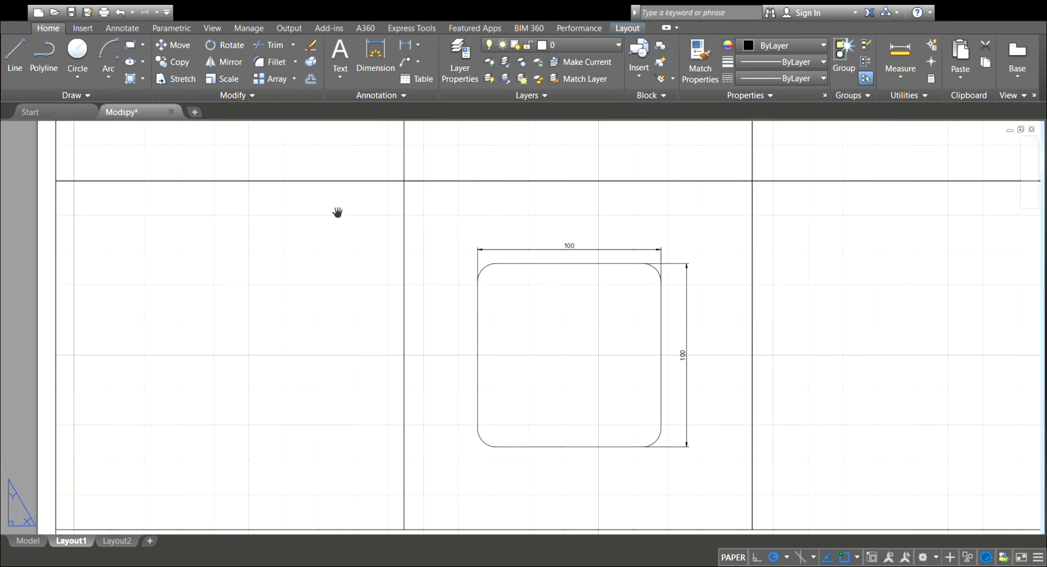
key("Escape")
left_click(686, 270)
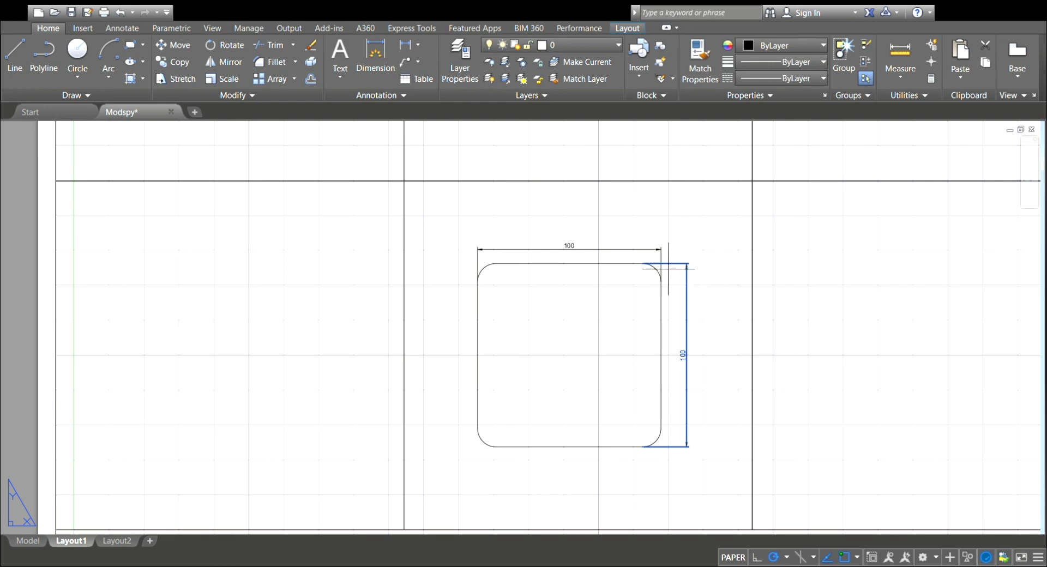
scroll(642, 262, "down", 2)
scroll(612, 152, "down", 2)
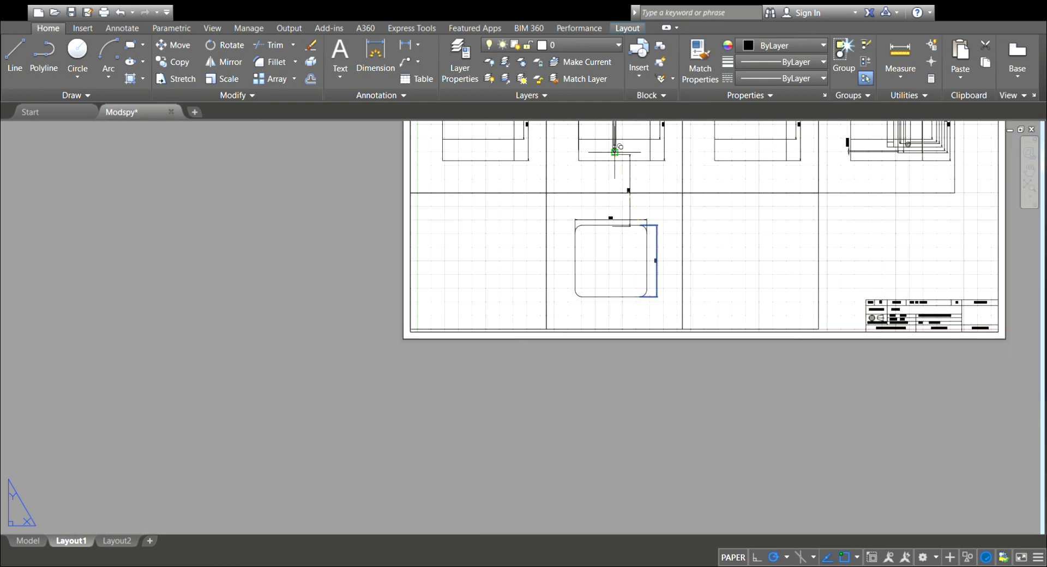
scroll(627, 164, "up", 6)
scroll(657, 224, "down", 2)
scroll(638, 133, "up", 9)
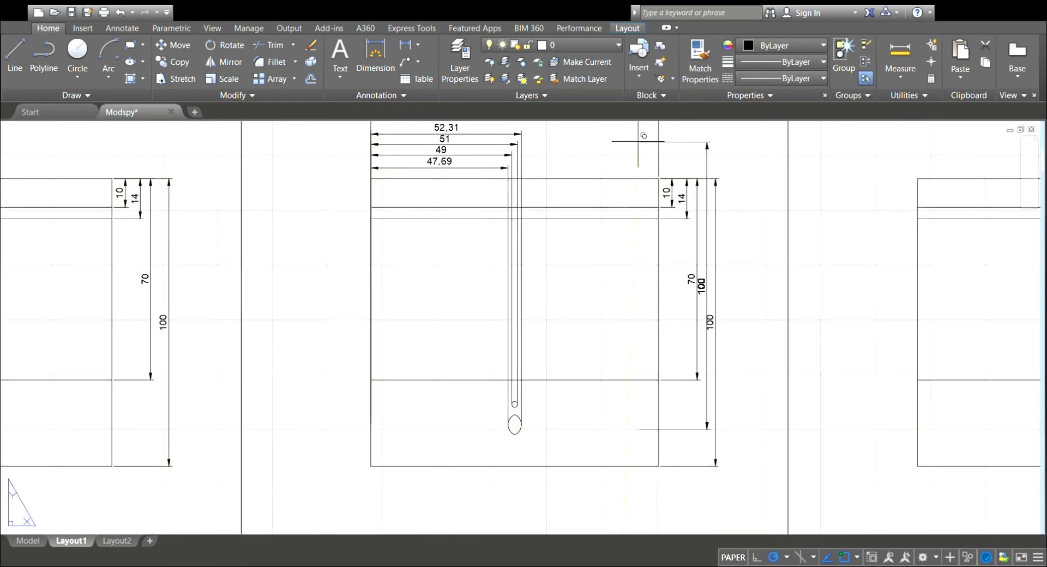
scroll(570, 414, "down", 4)
scroll(575, 191, "down", 3)
scroll(575, 299, "up", 6)
scroll(564, 378, "down", 2)
scroll(558, 206, "up", 3)
scroll(558, 206, "down", 4)
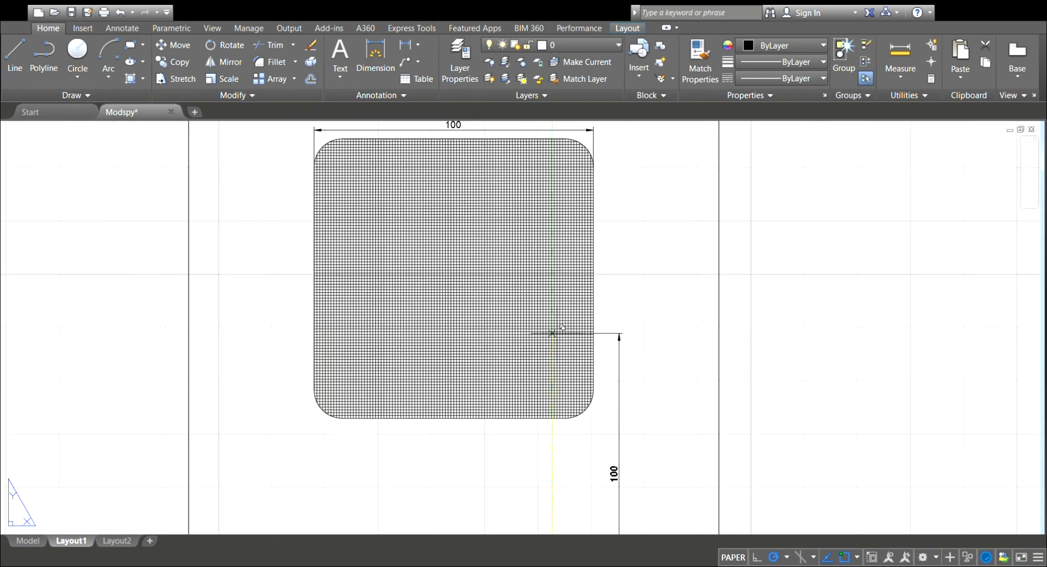
scroll(565, 155, "up", 5)
scroll(567, 427, "down", 3)
scroll(567, 427, "up", 8)
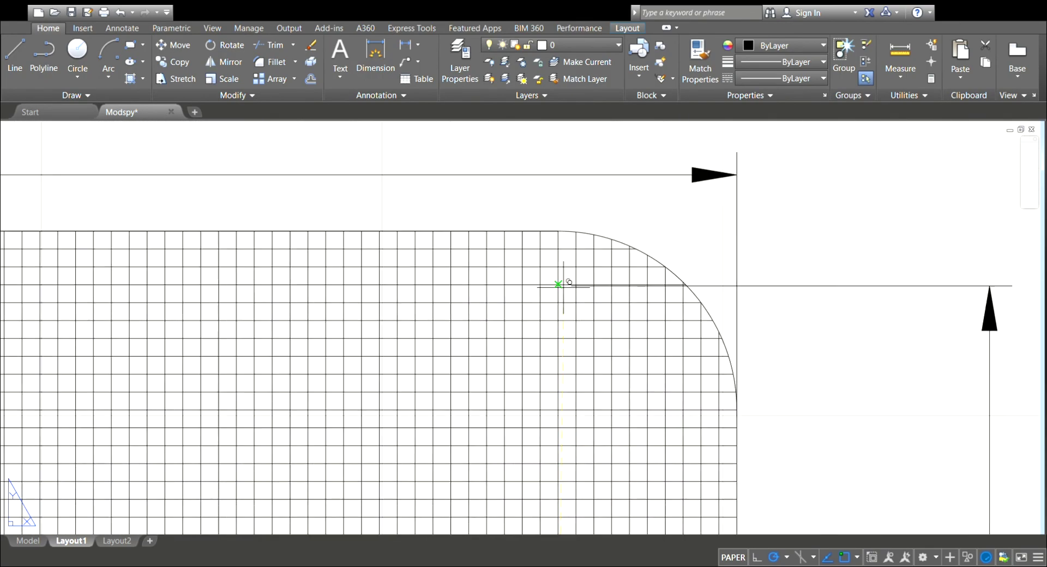
scroll(567, 276, "down", 3)
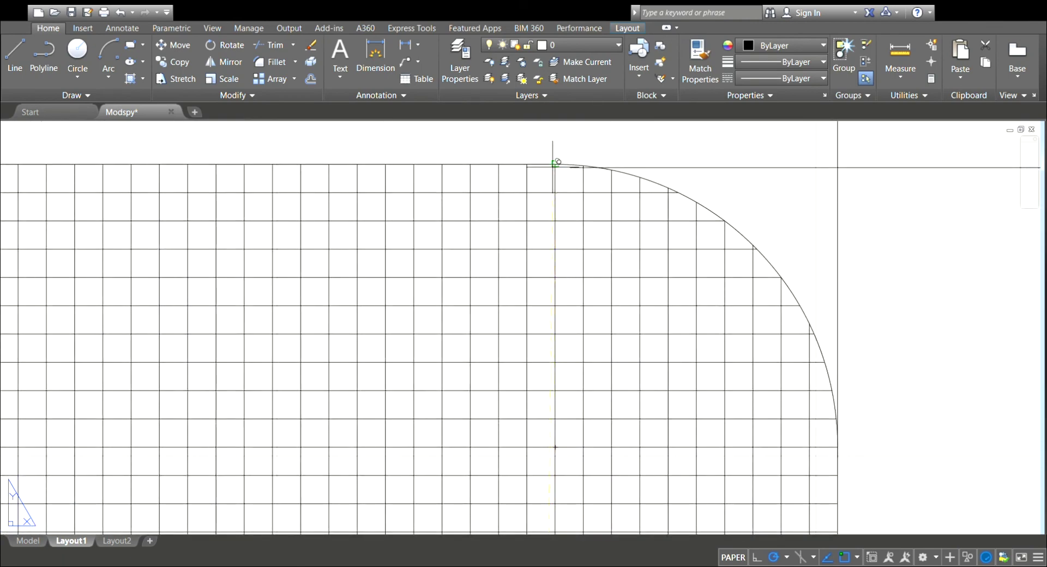
scroll(669, 361, "down", 8)
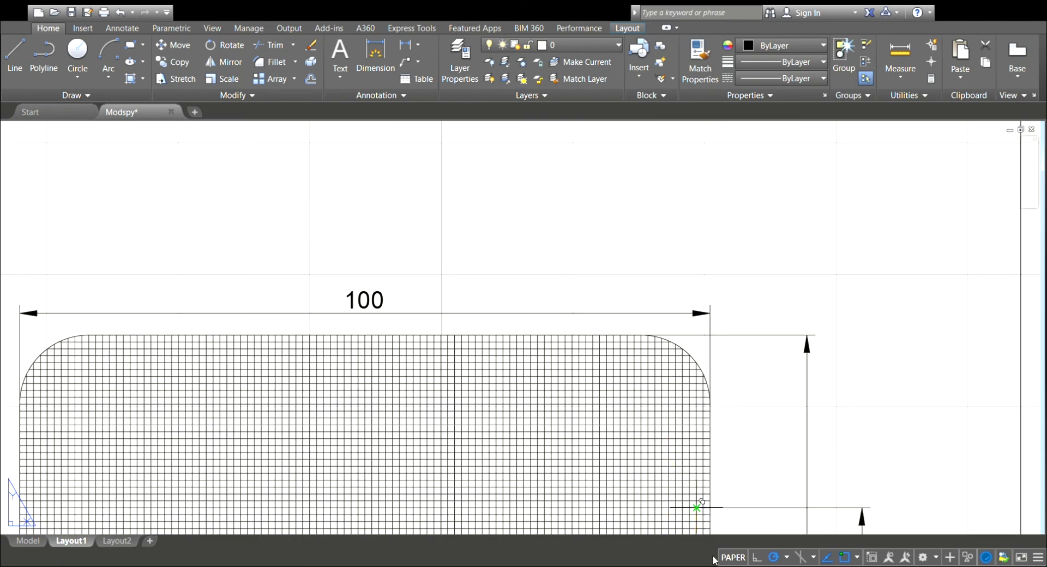
key("Escape")
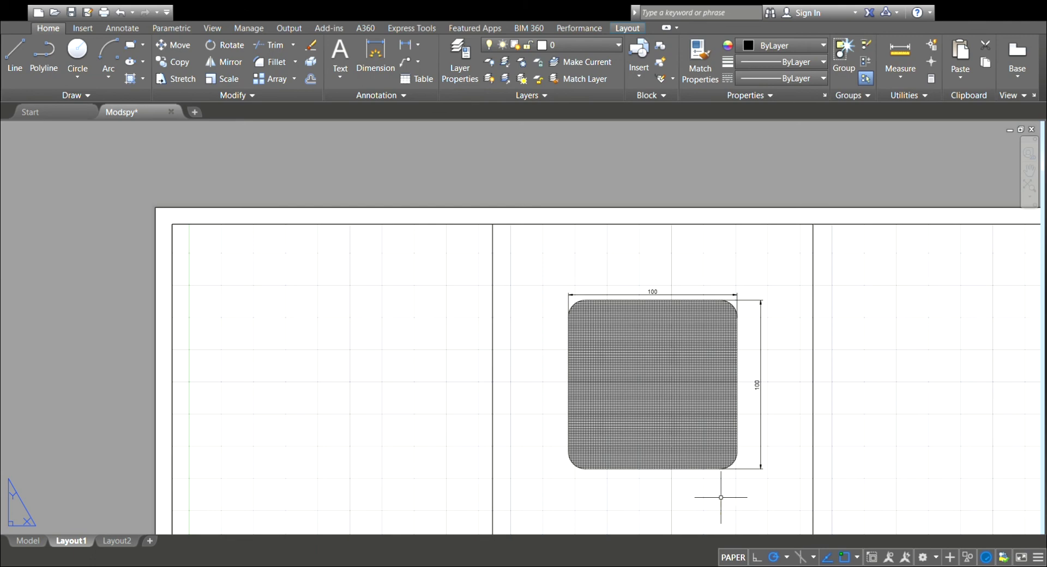
Examine the whole Layout1 sheet to check the dimensions and arrangement of all product views.
scroll(706, 332, "down", 2)
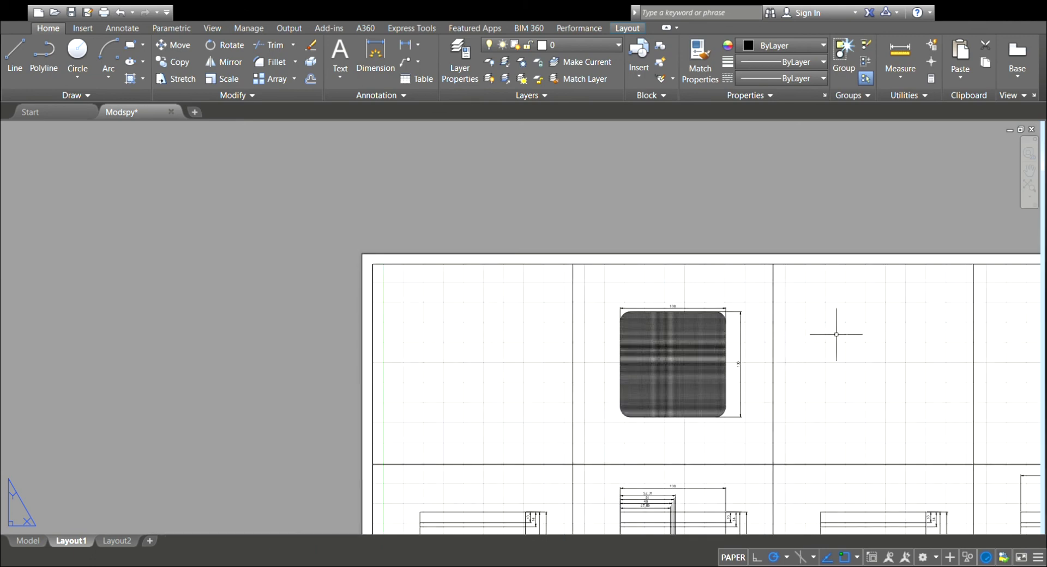
scroll(873, 387, "down", 2)
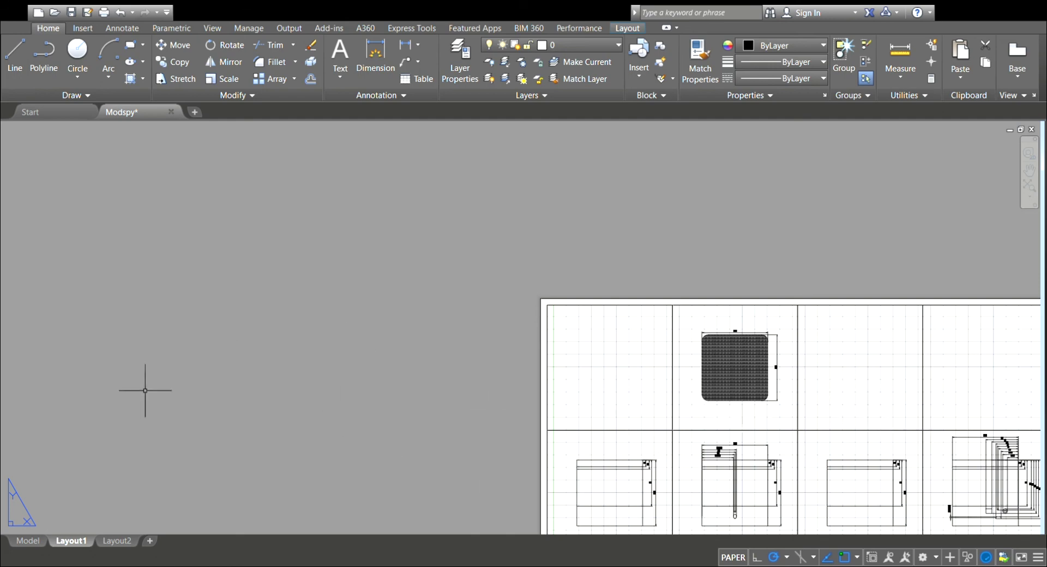
scroll(141, 377, "down", 2)
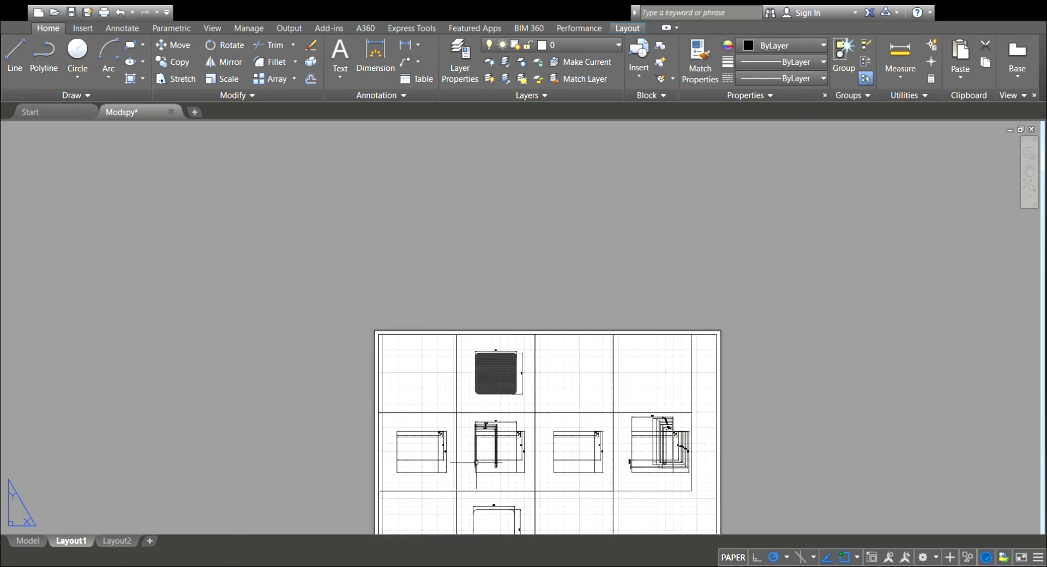
scroll(476, 464, "down", 2)
scroll(508, 265, "down", 2)
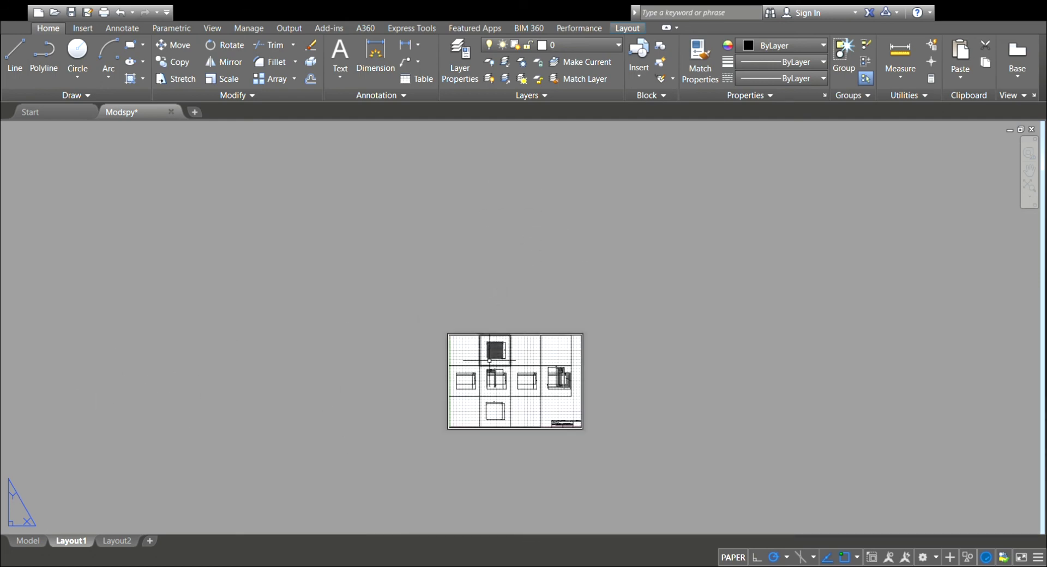
scroll(495, 356, "up", 2)
scroll(486, 412, "up", 3)
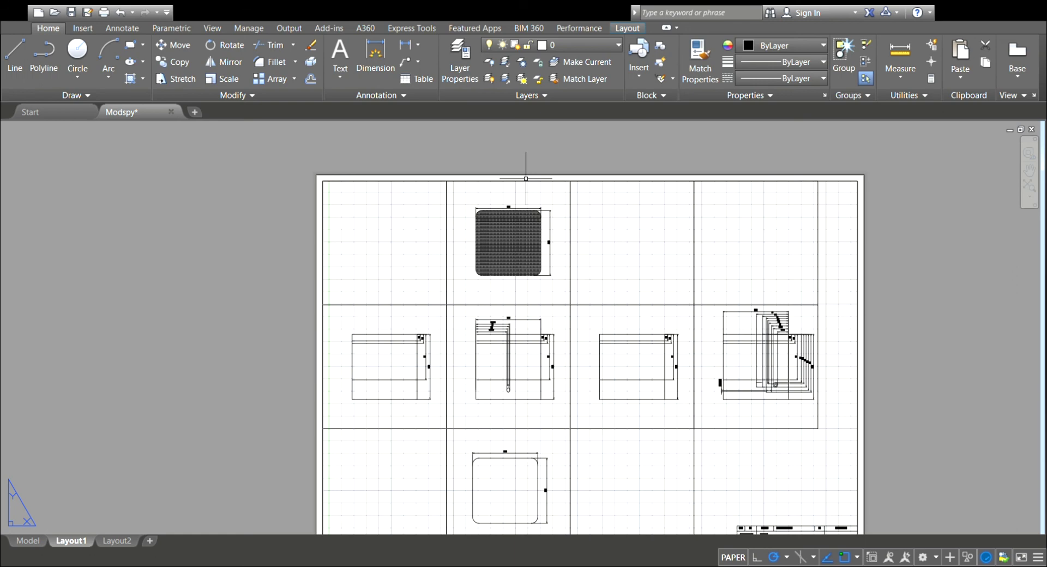
scroll(518, 421, "down", 2)
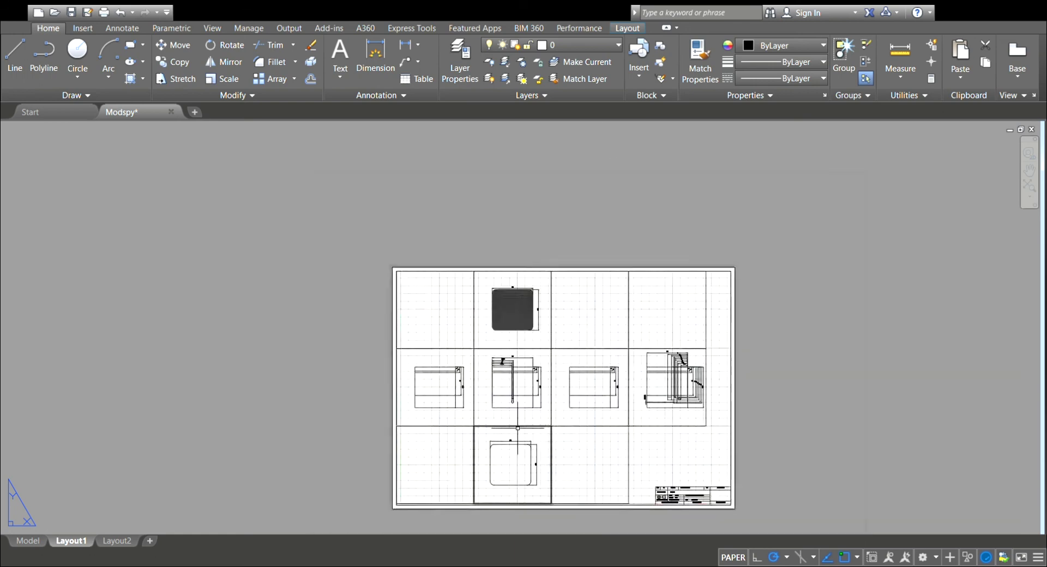
scroll(511, 474, "up", 2)
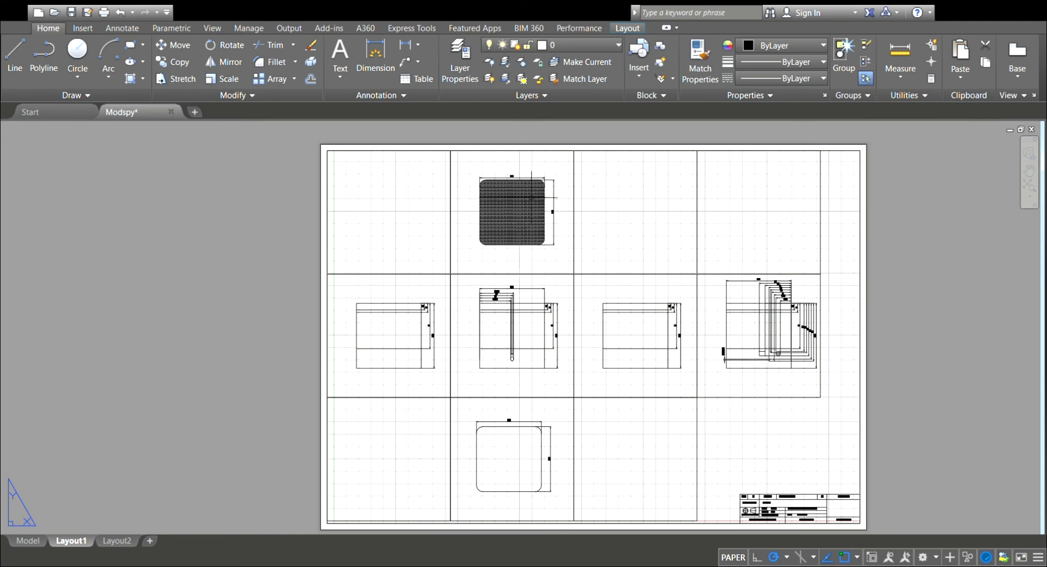